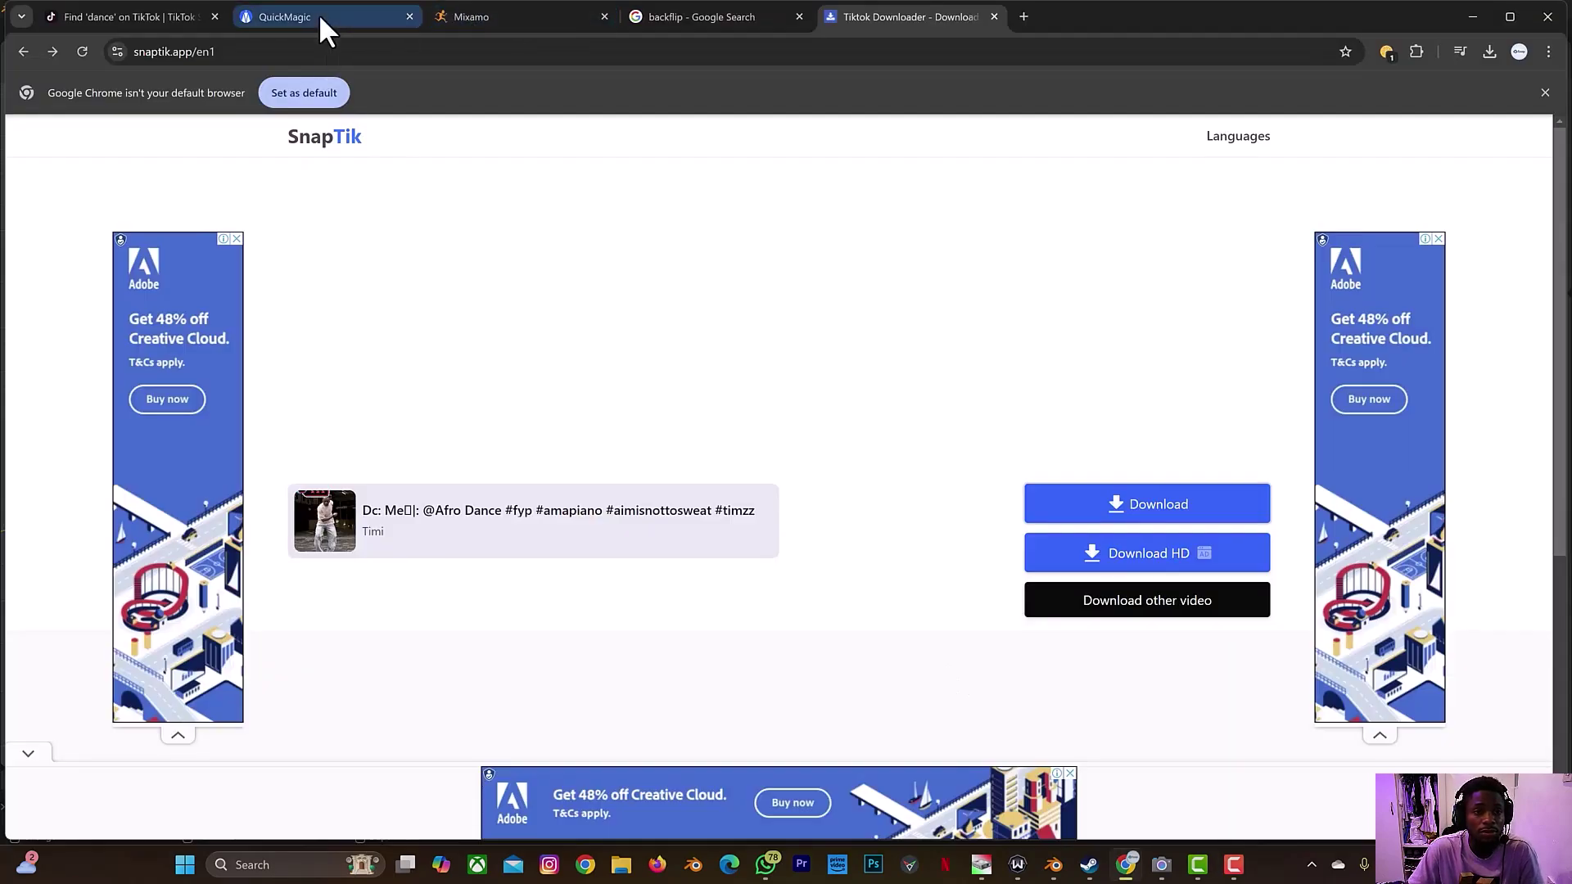
Close the dance preview and return to the QuickMagic homepage at quickmagic.ai
{"action": "left_click", "coordinate": [319, 21]}
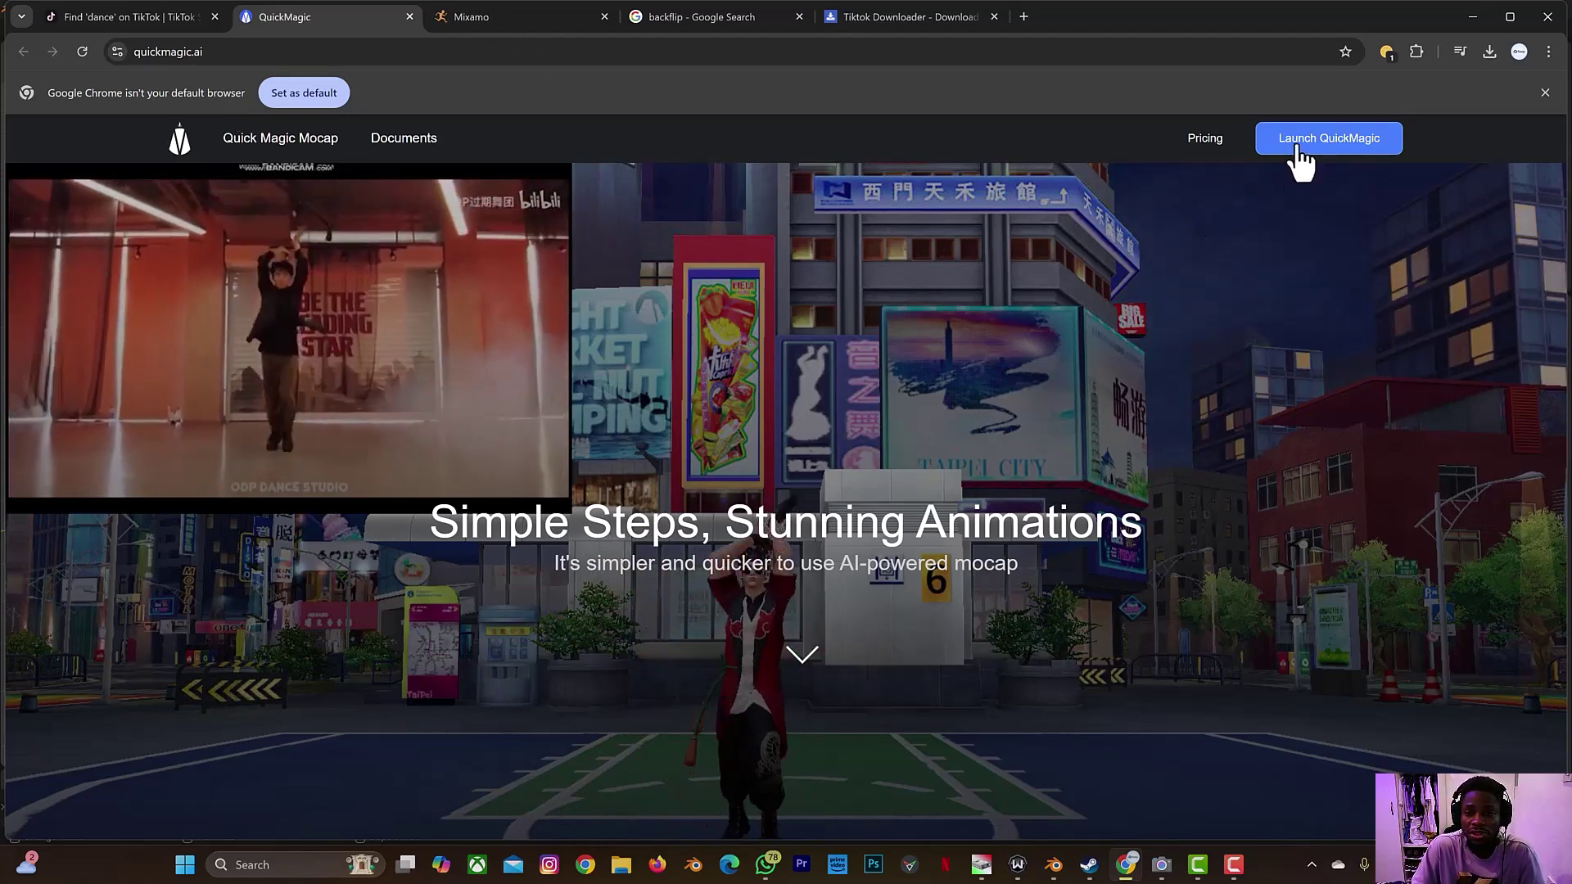
Launch QuickMagic, log in with the saved credentials and open the AIGC sample gallery
{"action": "left_click", "coordinate": [1297, 146]}
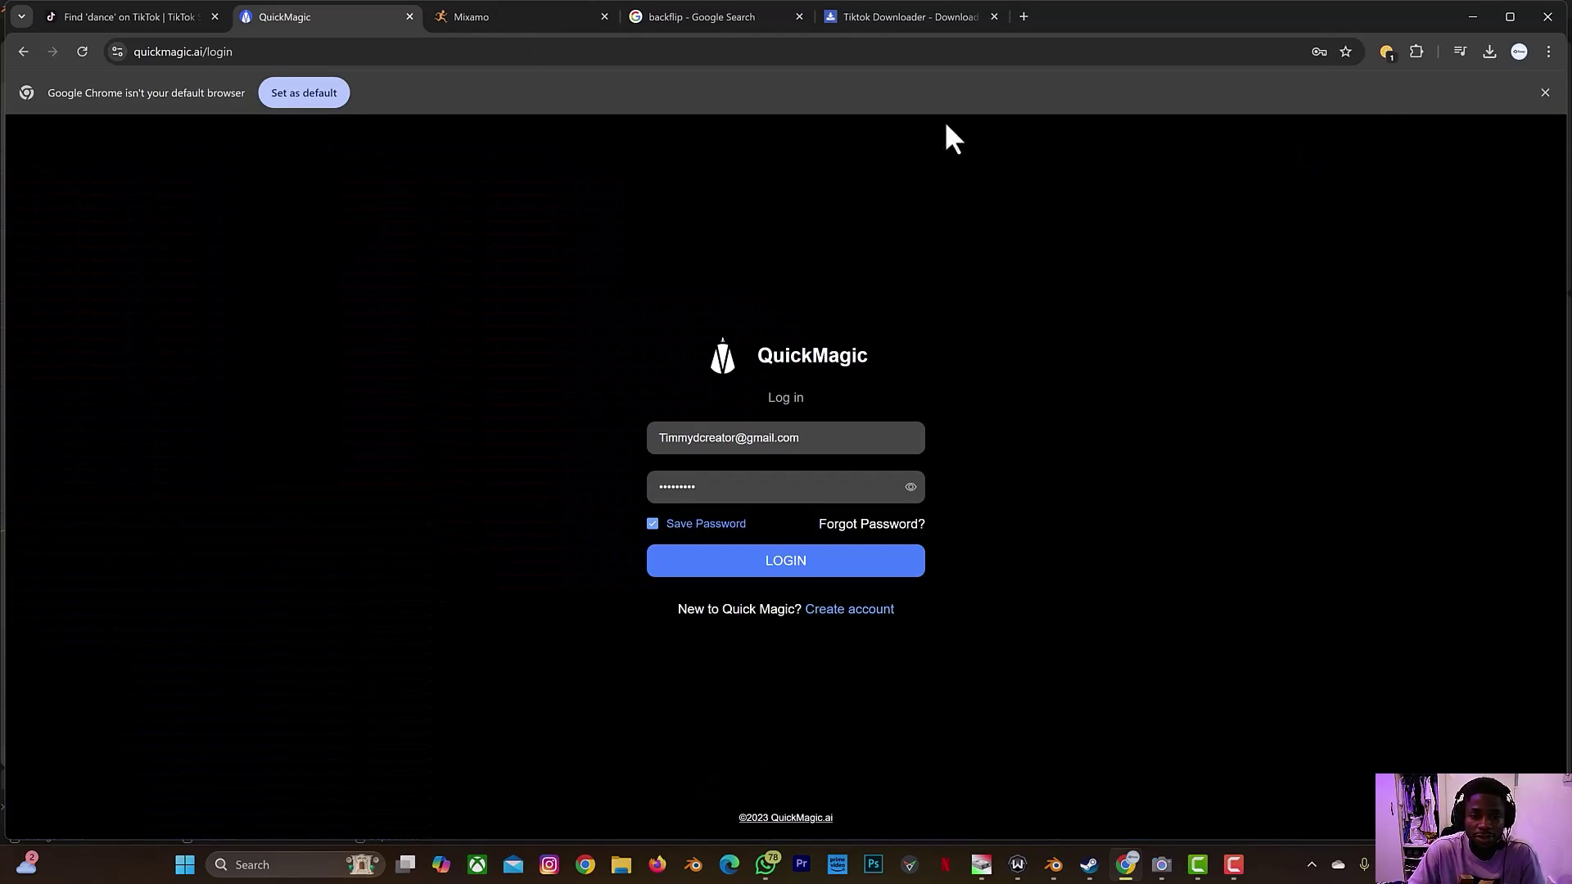
{"action": "left_click", "coordinate": [824, 555]}
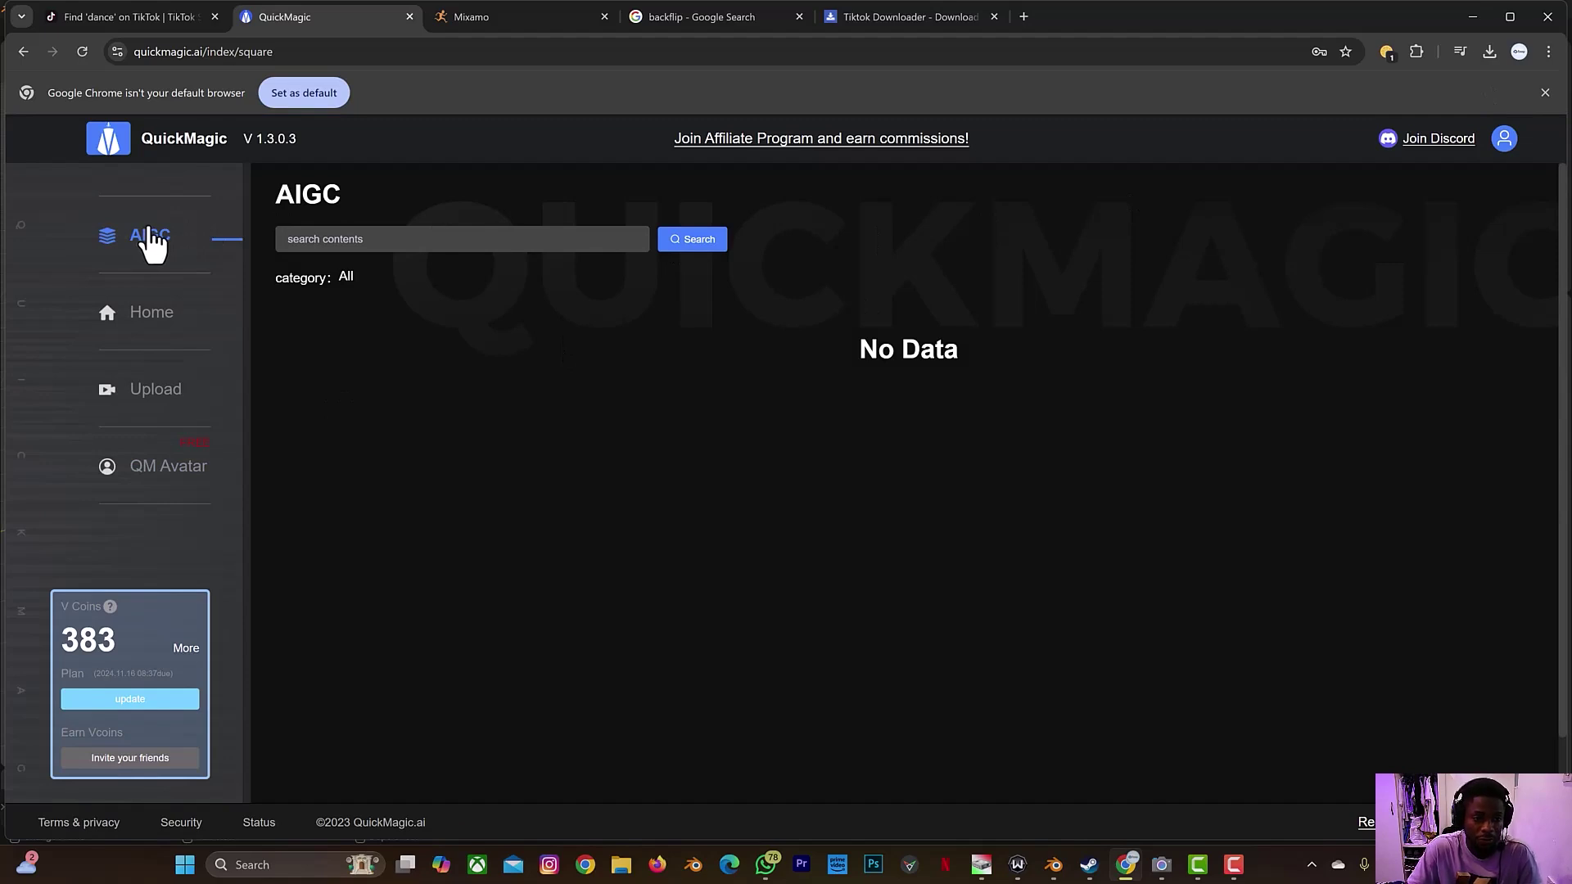
{"action": "left_click", "coordinate": [150, 240]}
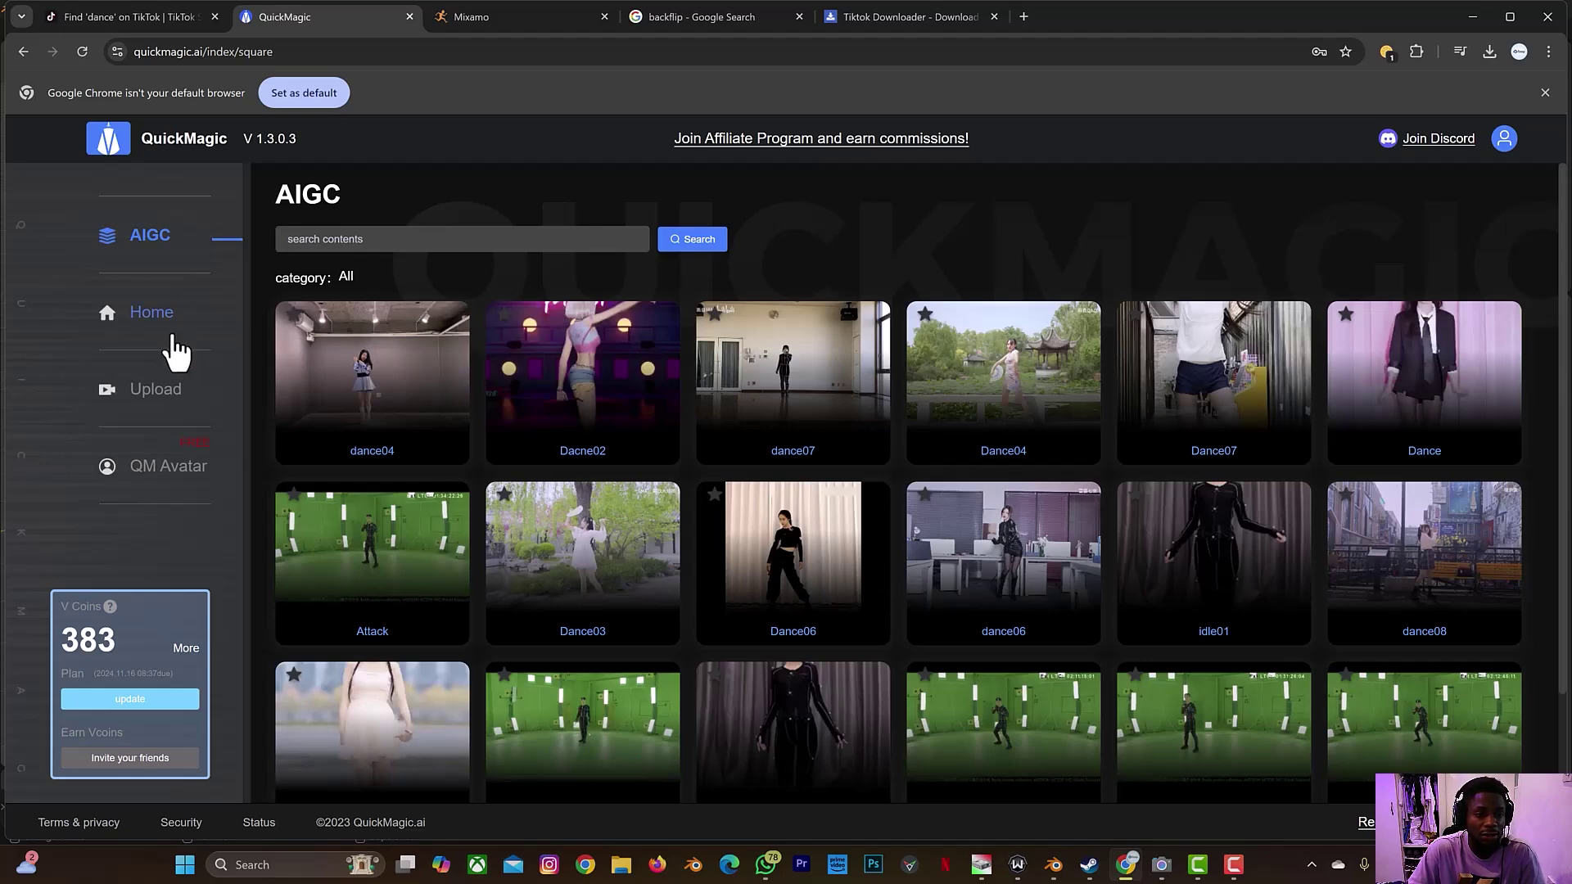
Upload the Snaptik TikTok dance video from the Downloads folder into QuickMagic
{"action": "left_click", "coordinate": [152, 393]}
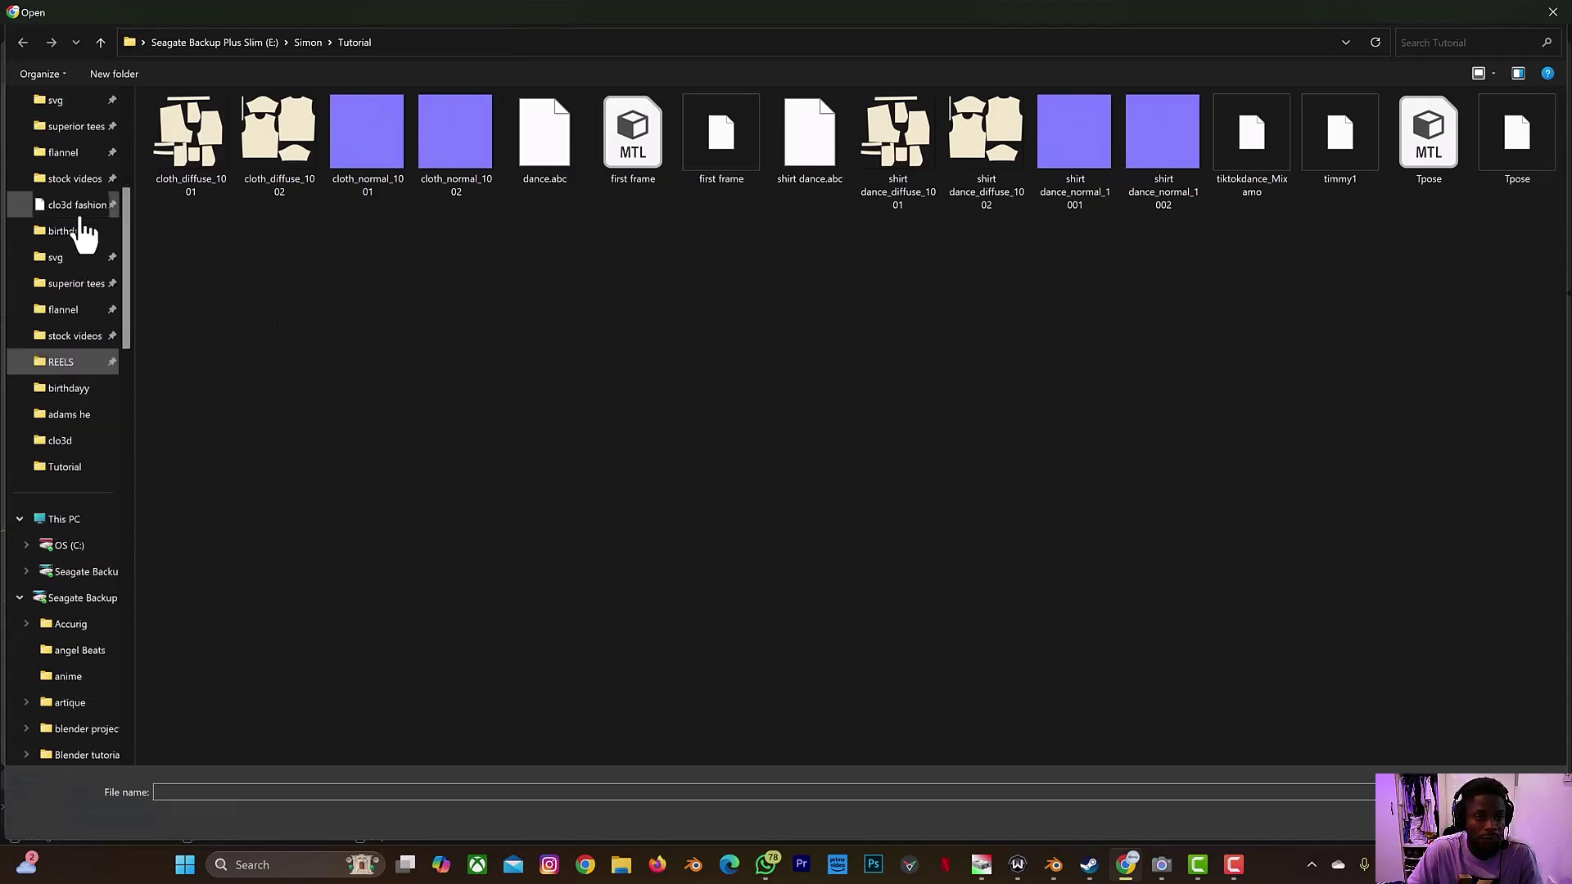
{"action": "left_click", "coordinate": [65, 342]}
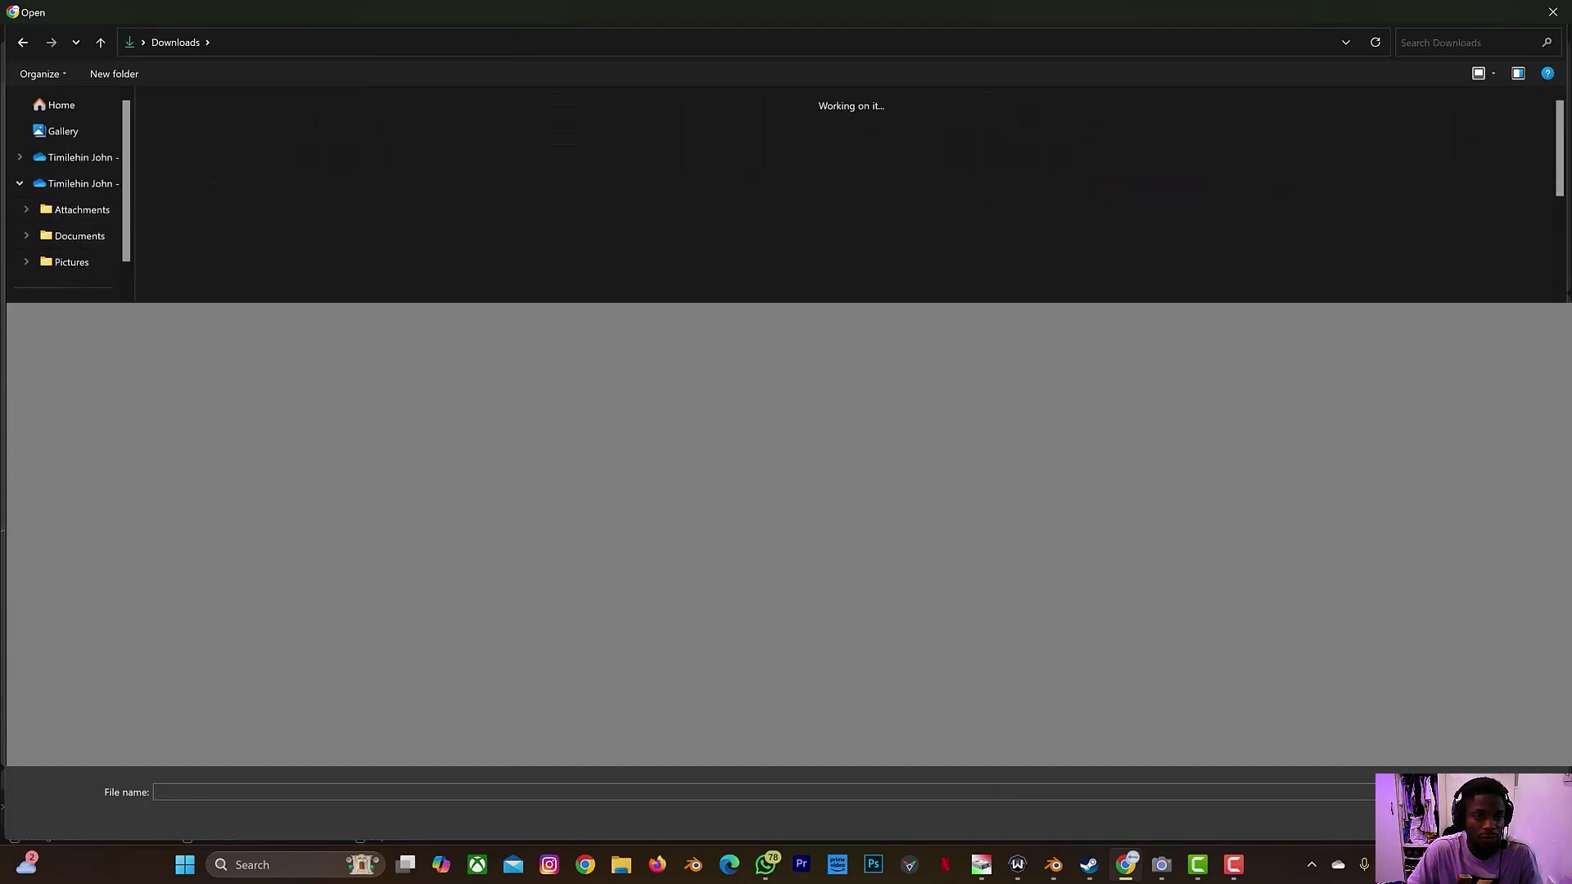
{"action": "left_click", "coordinate": [200, 175]}
{"action": "double_click", "coordinate": [200, 175]}
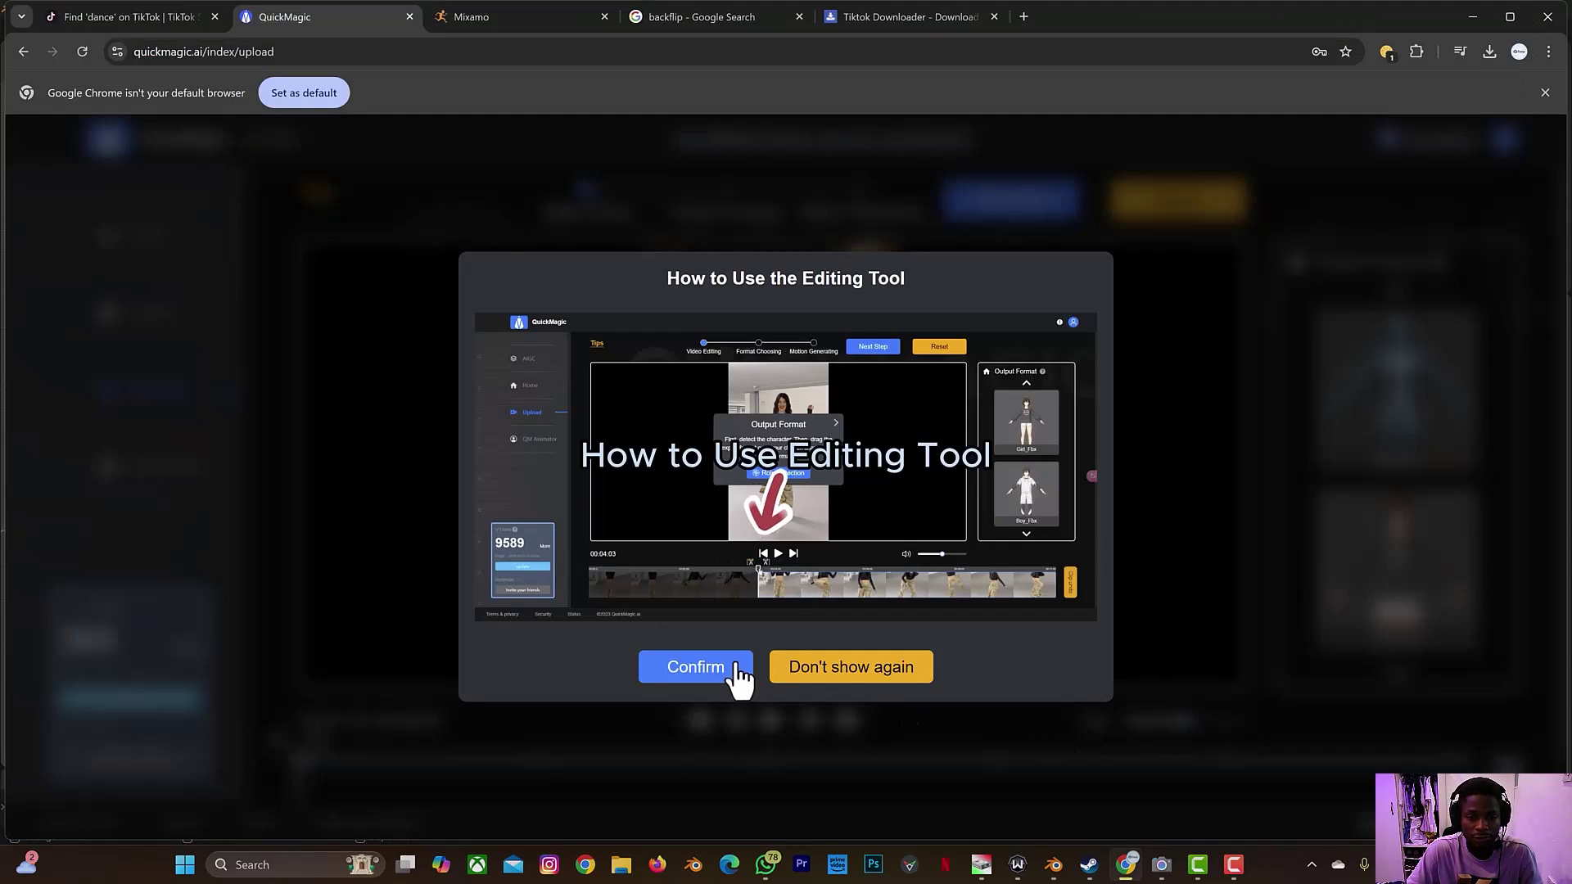
Dismiss the editing tutorial, scrub through the dance clip and run Role Detection
{"action": "left_click", "coordinate": [739, 673]}
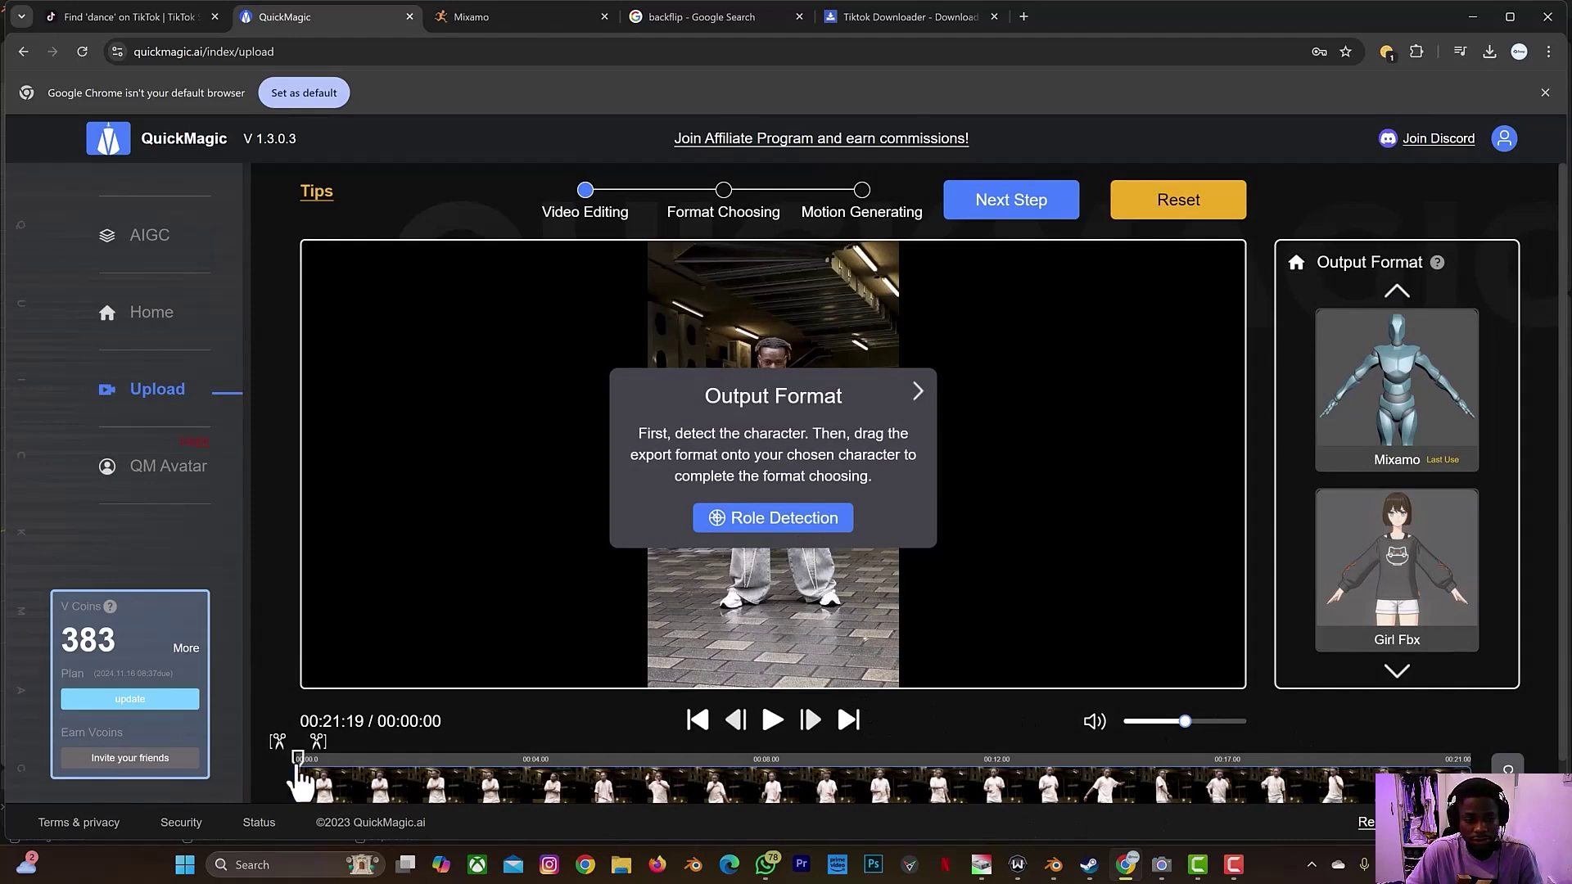
{"action": "left_click_drag", "start_coordinate": [299, 766], "coordinate": [201, 743]}
{"action": "left_click", "coordinate": [836, 520]}
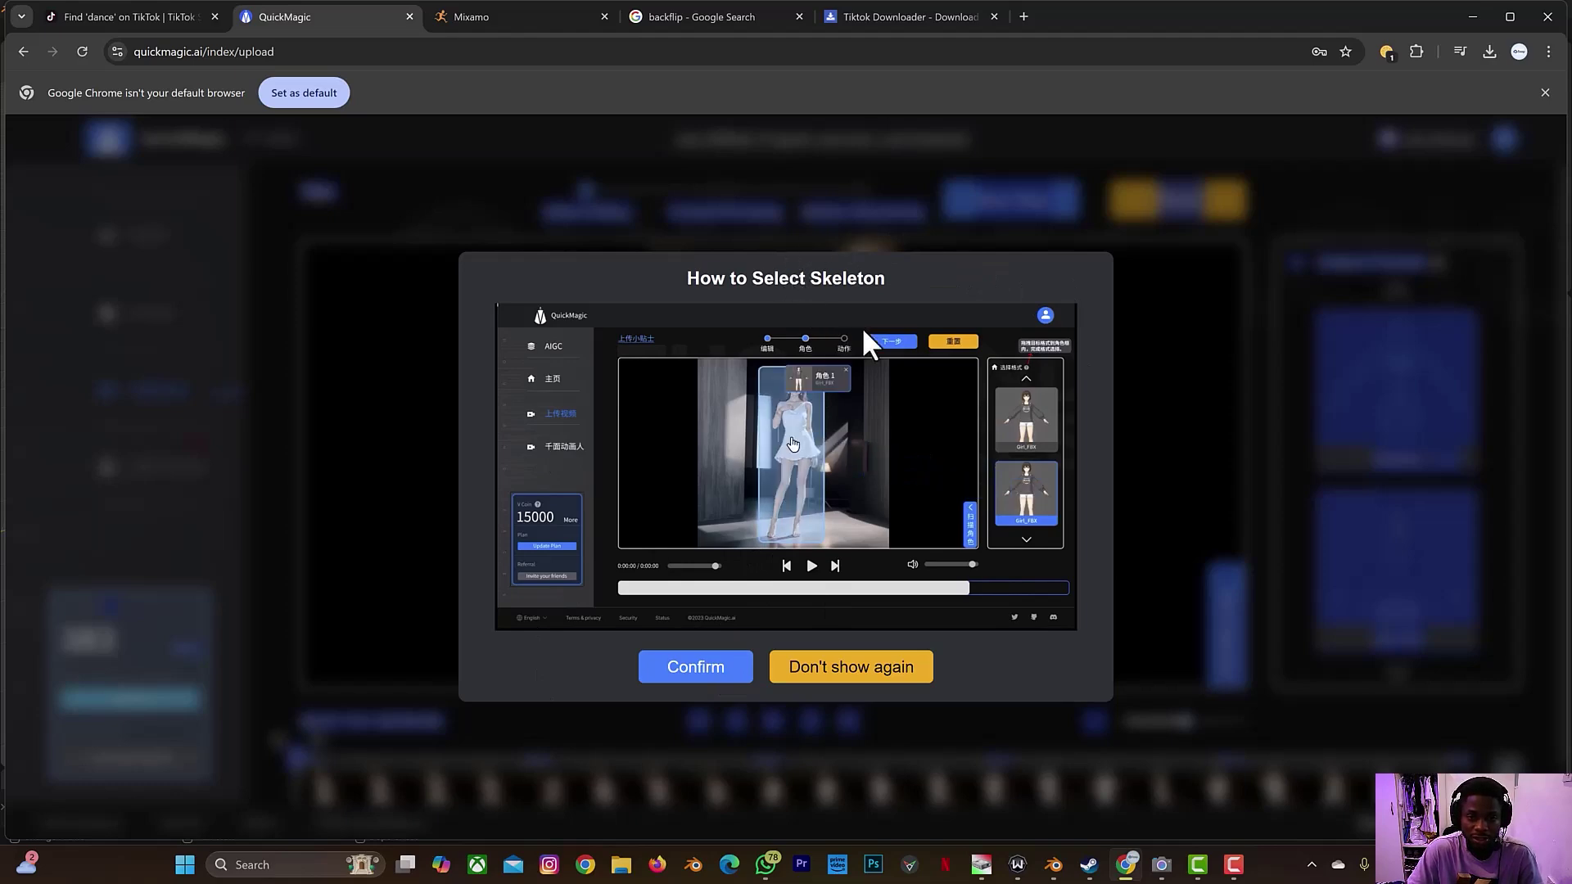
Assign the Mixamo output format to the detected dancer as Character 1
{"action": "left_click", "coordinate": [708, 666]}
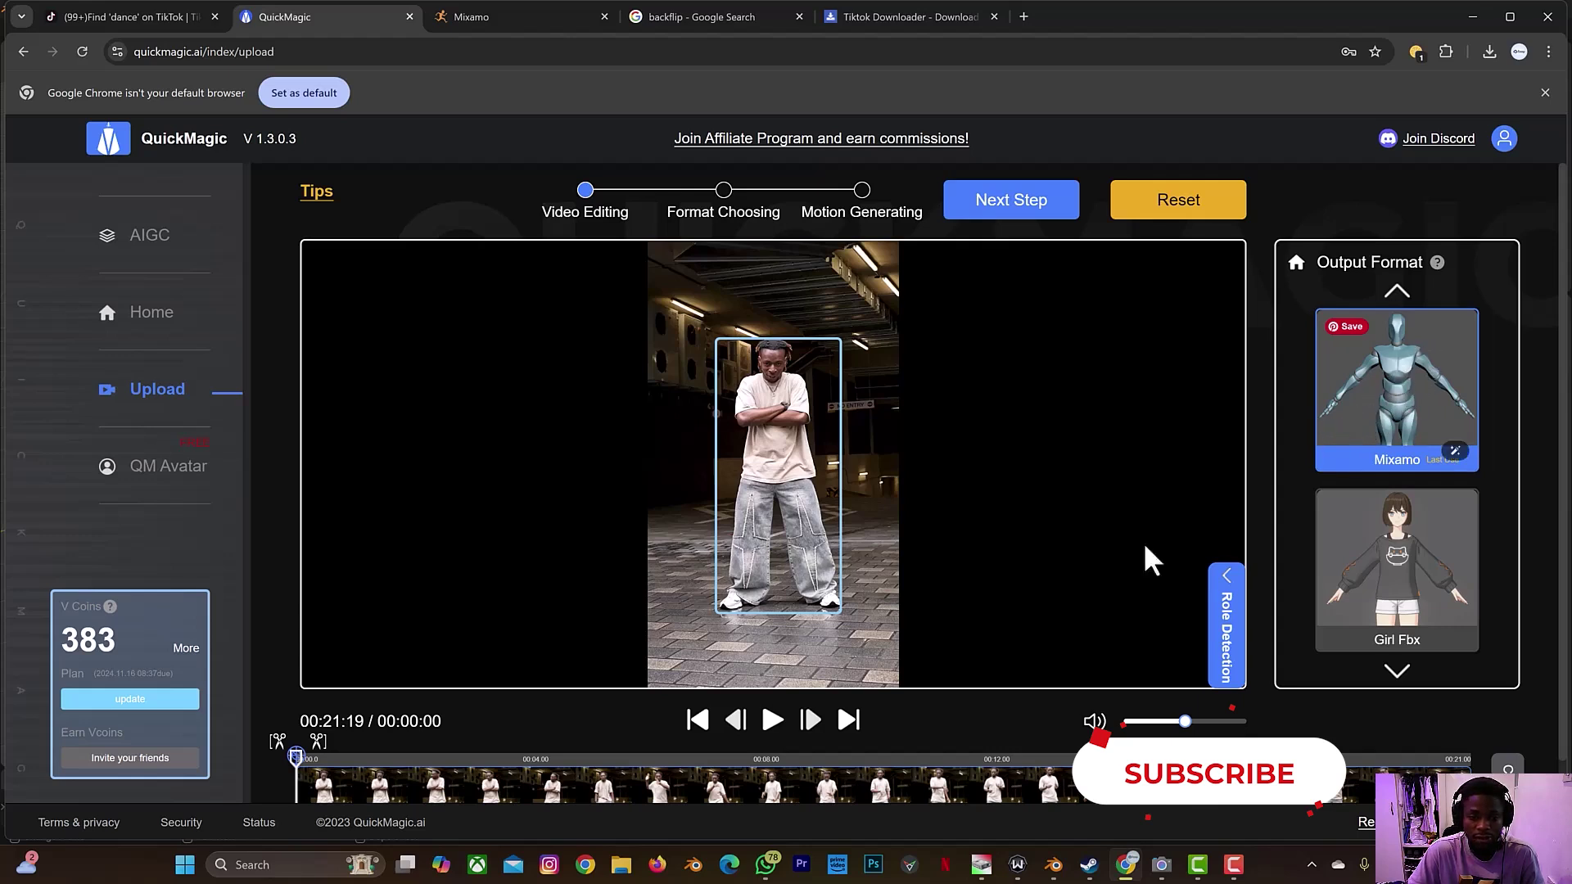
{"action": "left_click_drag", "start_coordinate": [1359, 398], "coordinate": [784, 434]}
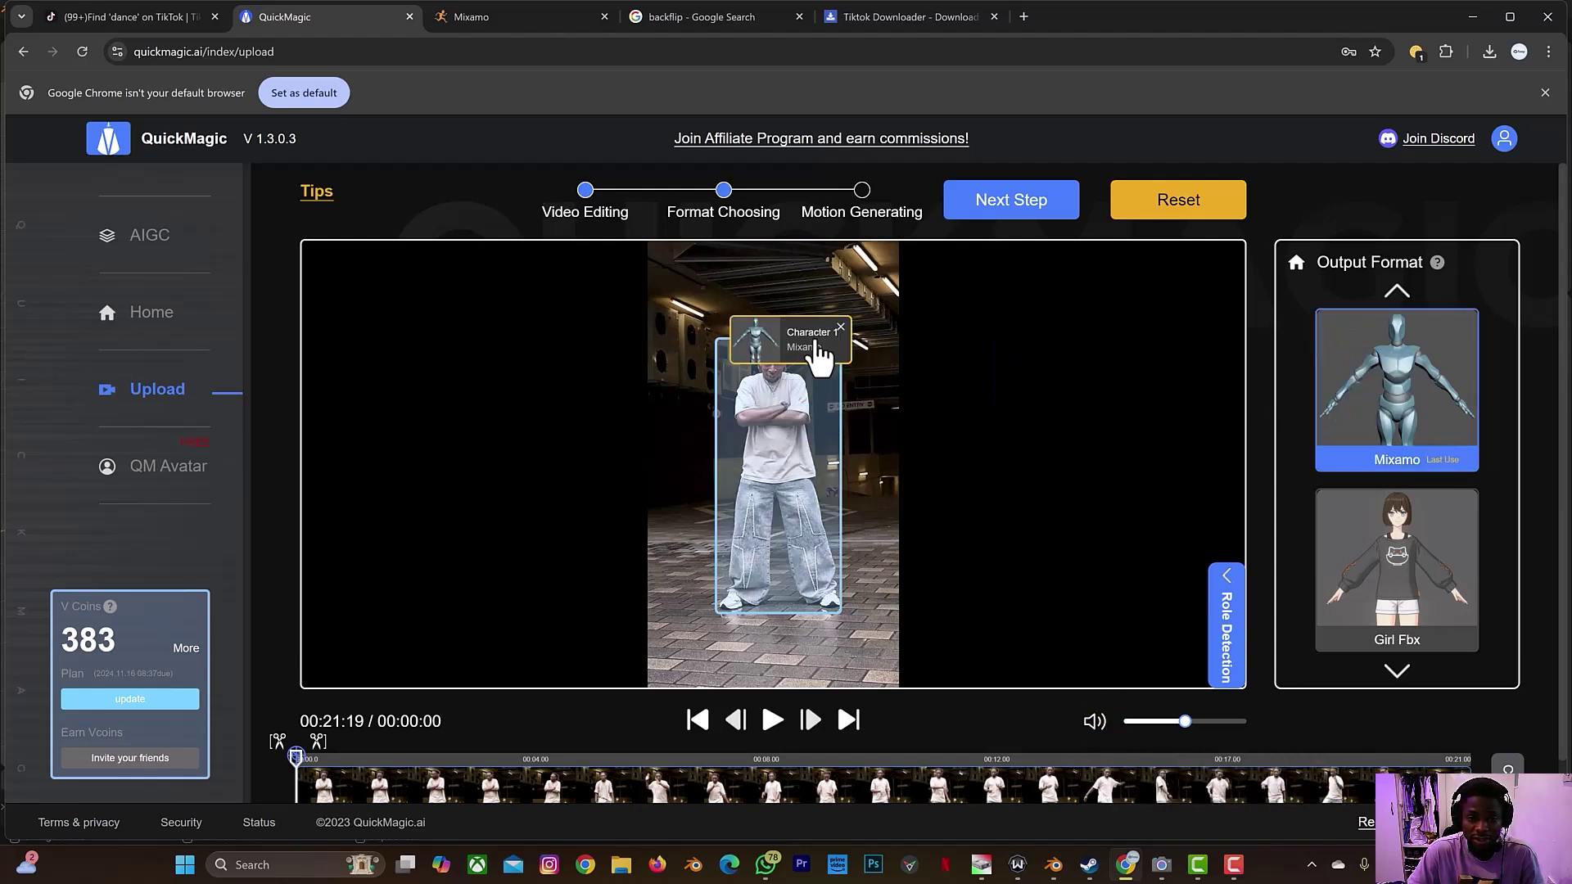
Title the full-body Mixamo motion 'tiktokdance' and start generating it
{"action": "left_click", "coordinate": [1037, 215]}
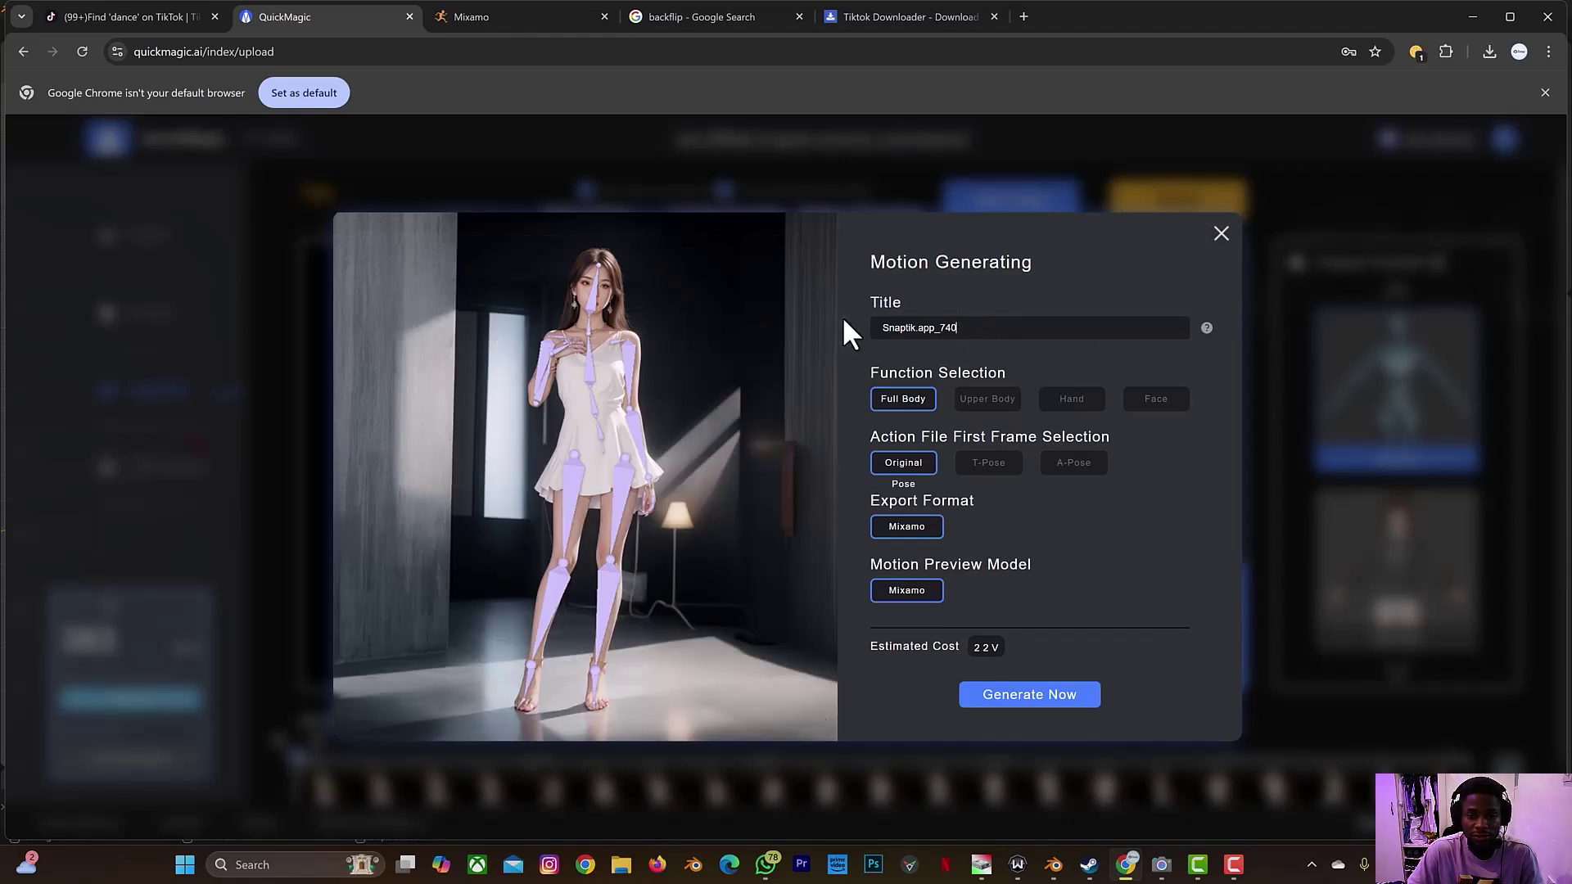
{"action": "key", "text": "ctrl+shift+Left"}
{"action": "key", "text": "ctrl+shift+Left"}
{"action": "key", "text": "BackSpace"}
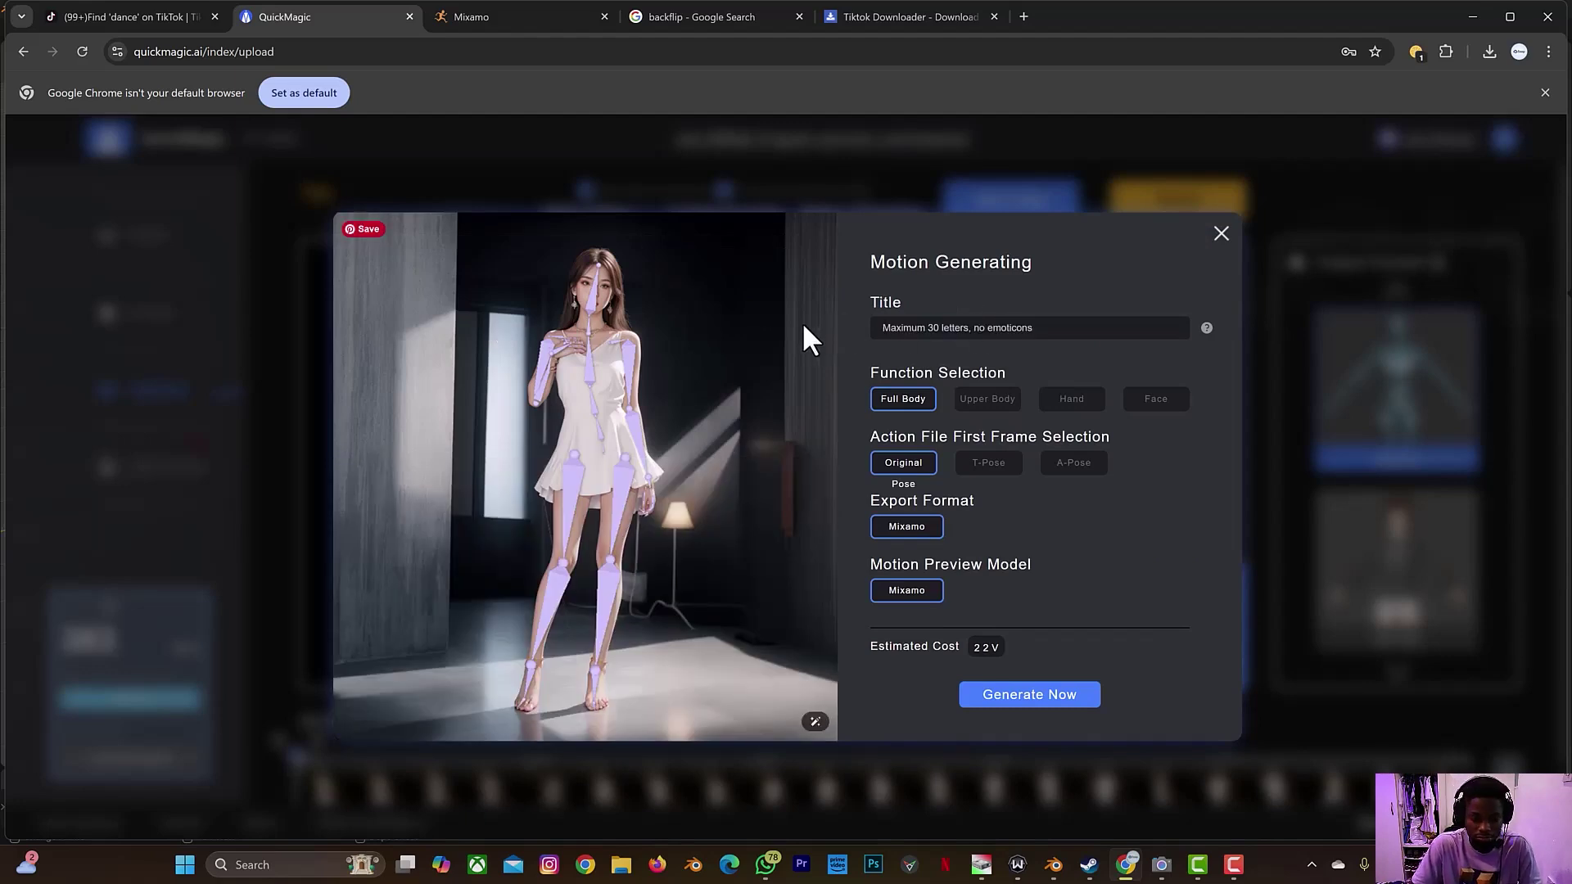
{"action": "type", "text": "dance"}
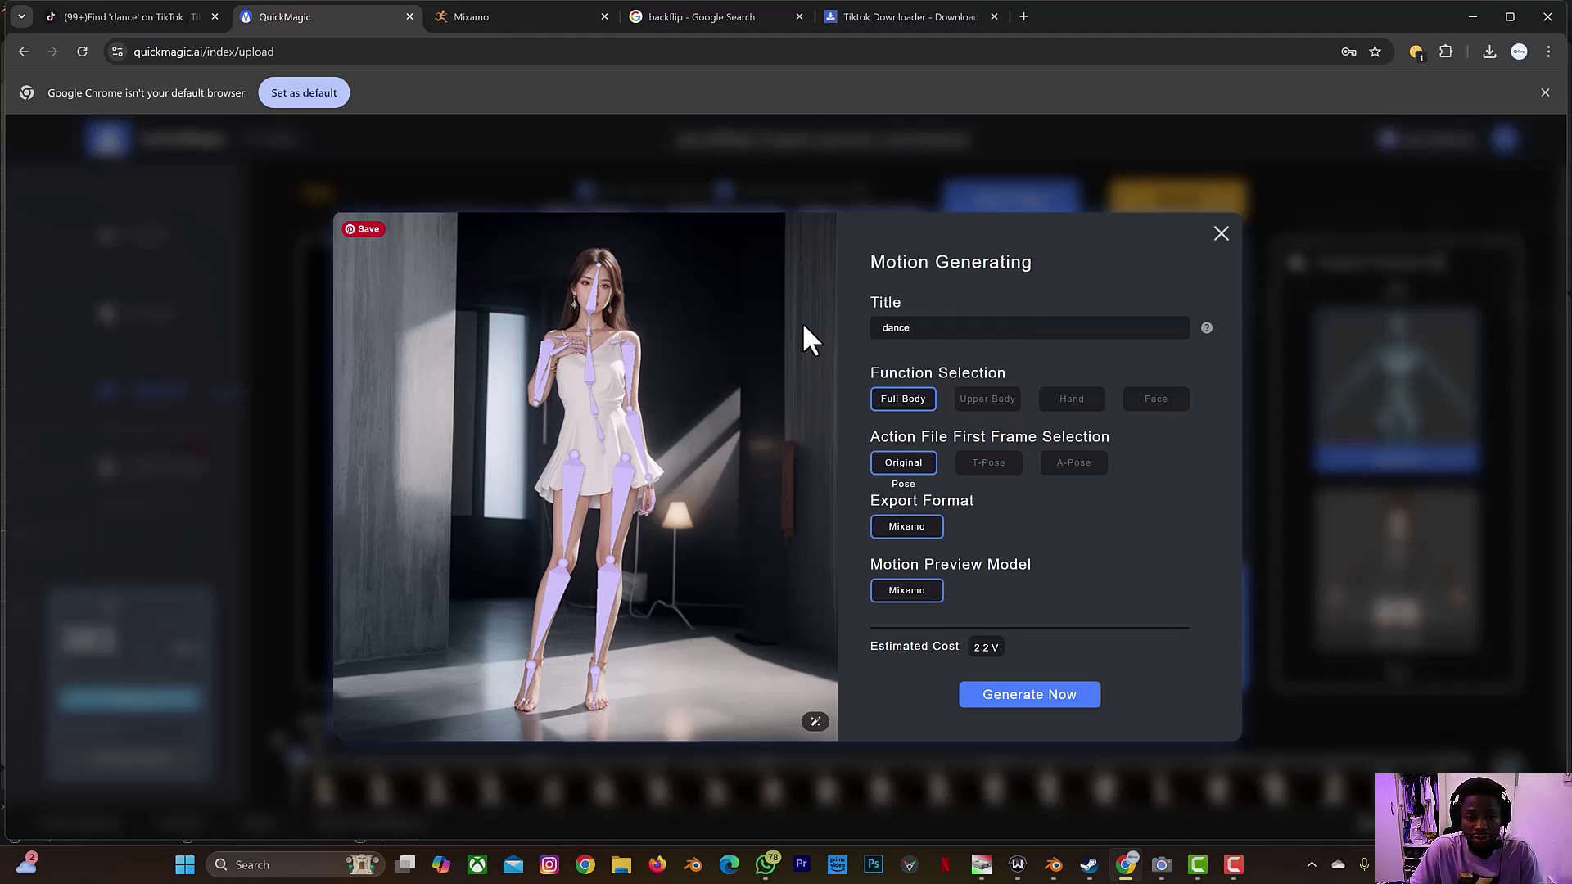
{"action": "key", "text": "BackSpace"}
{"action": "key", "text": "BackSpace"}
{"action": "key", "text": "BackSpace"}
{"action": "key", "text": "BackSpace"}
{"action": "key", "text": "BackSpace"}
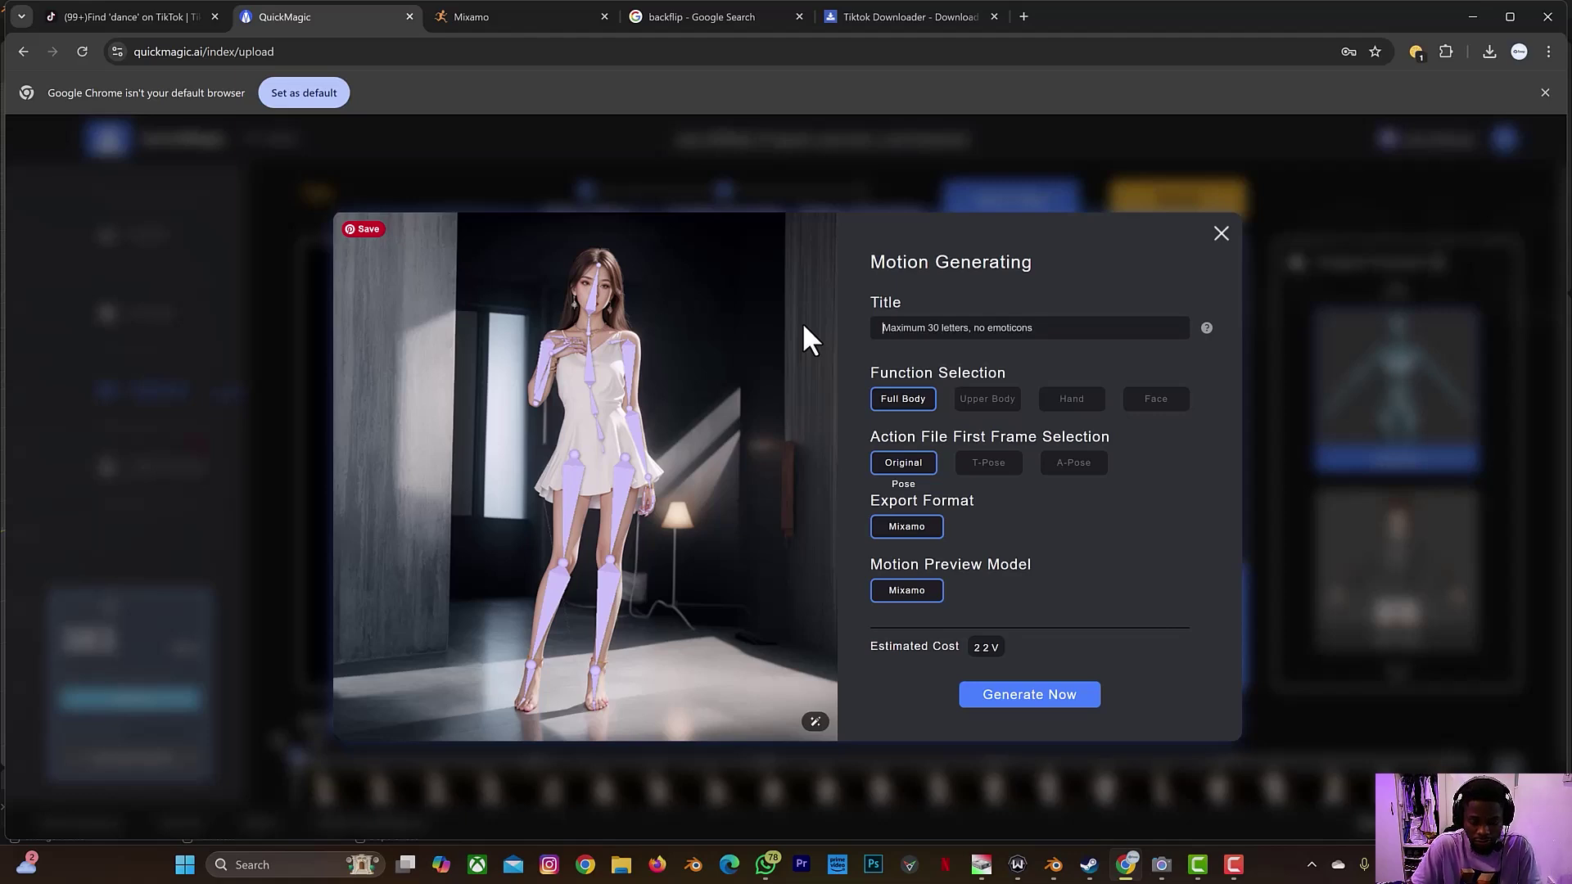
{"action": "type", "text": "tikt"}
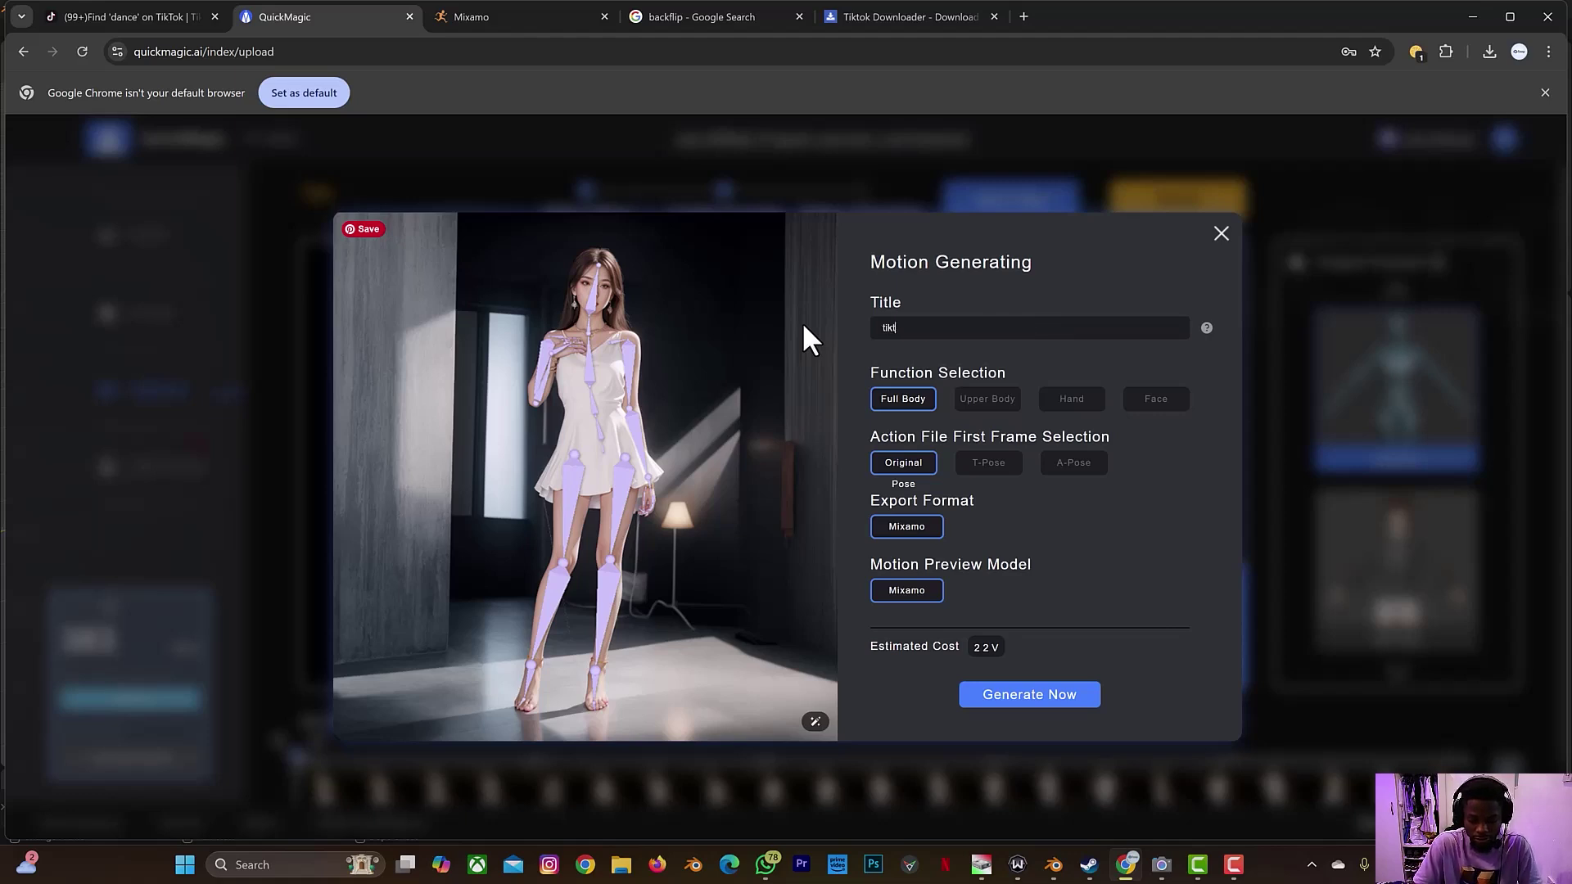
{"action": "type", "text": "okdance"}
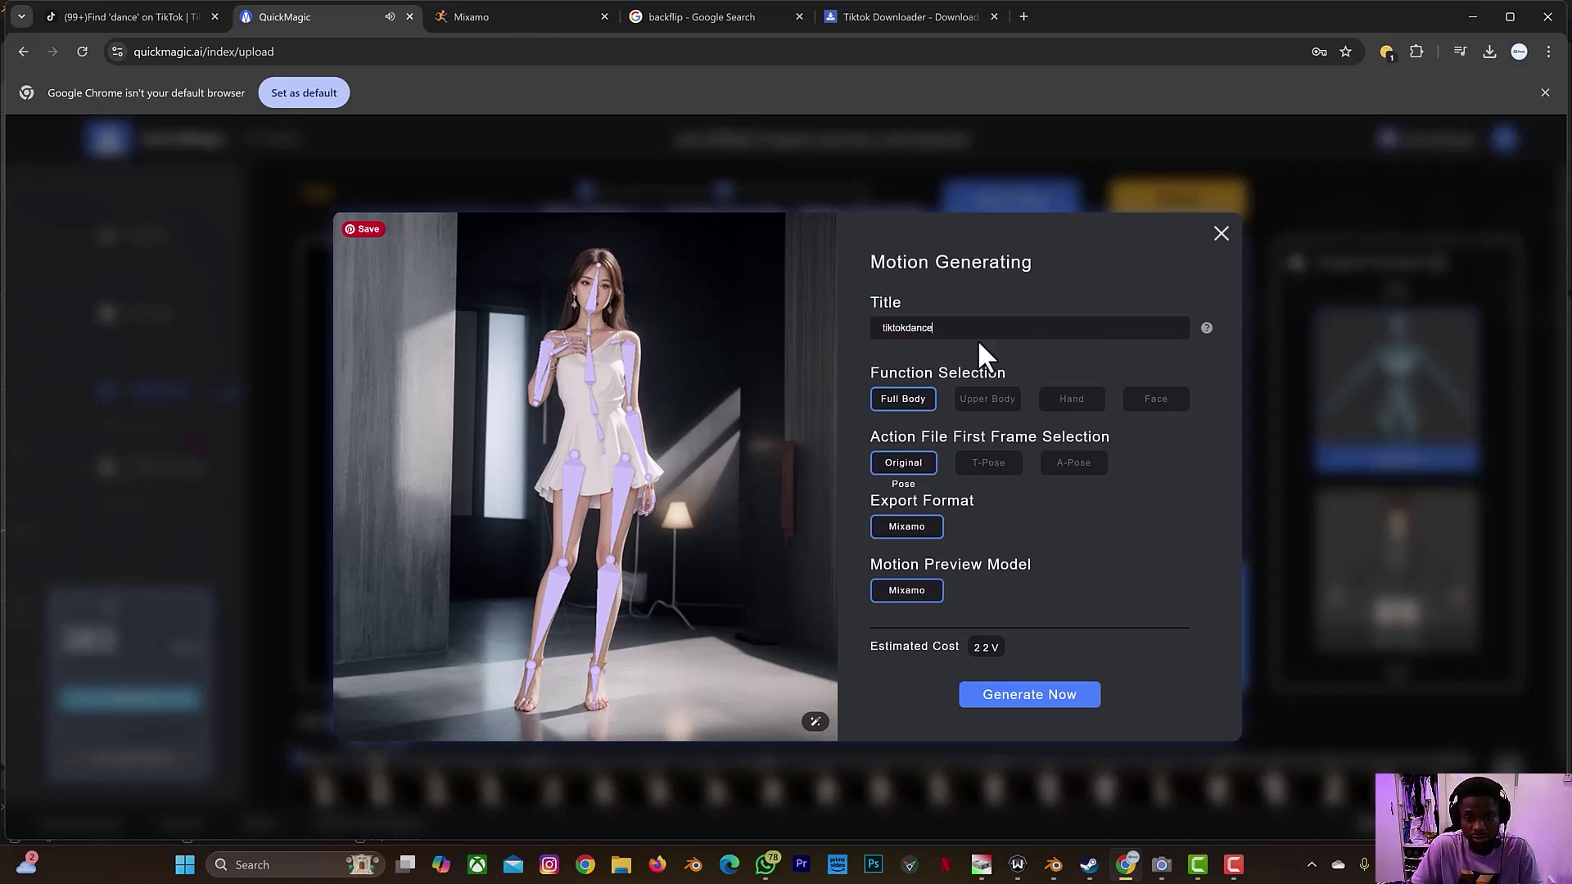
{"action": "left_click", "coordinate": [1044, 696]}
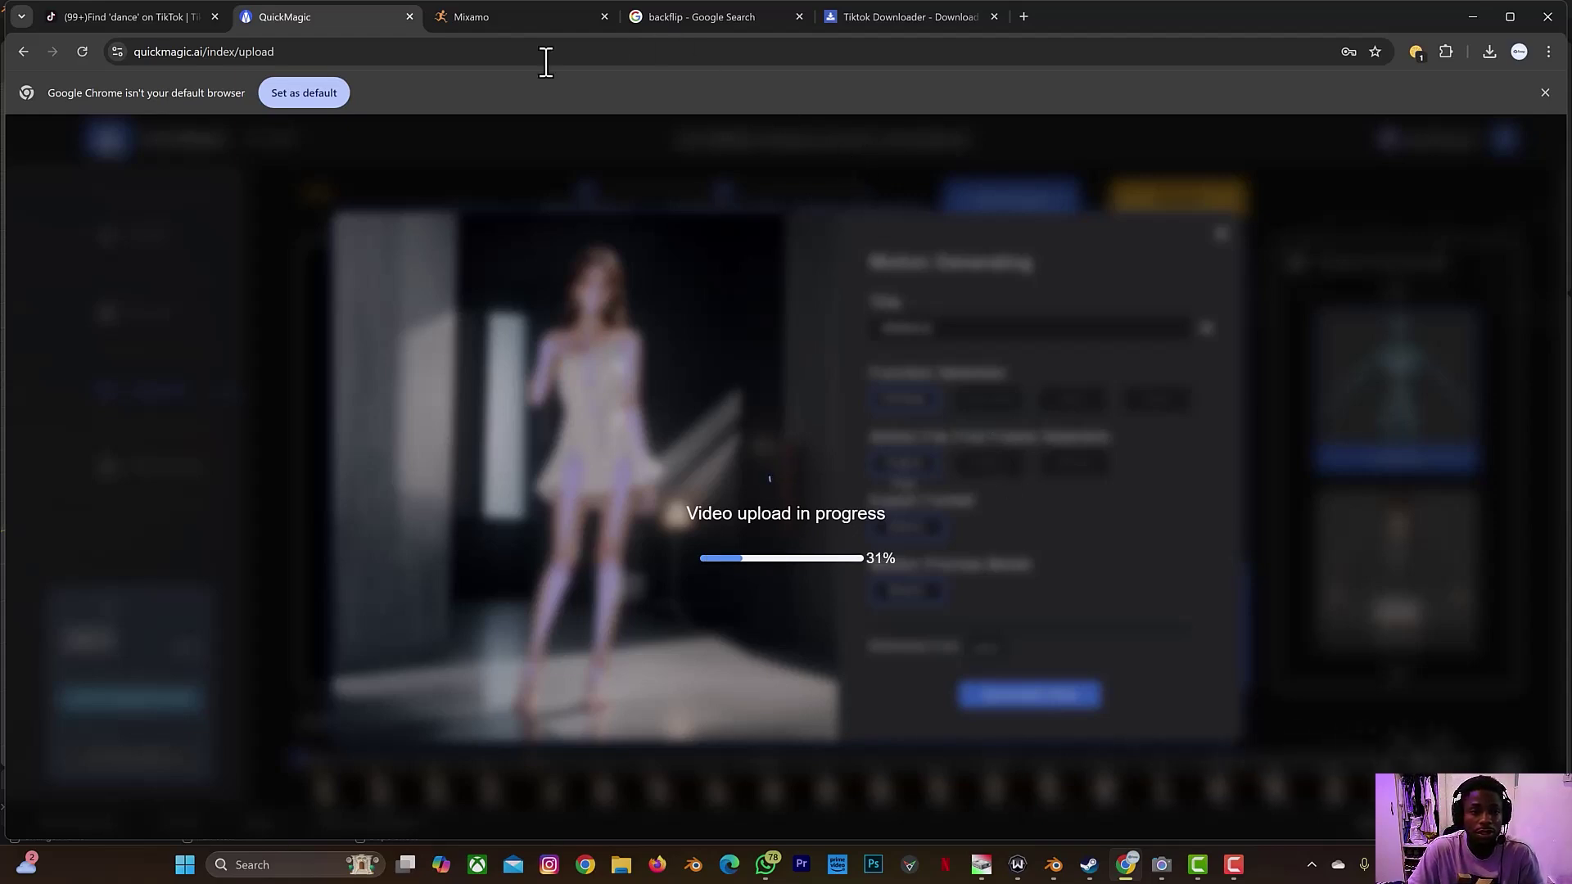
In Mixamo's Characters library, scroll through the stock characters to find James
{"action": "left_click", "coordinate": [562, 17]}
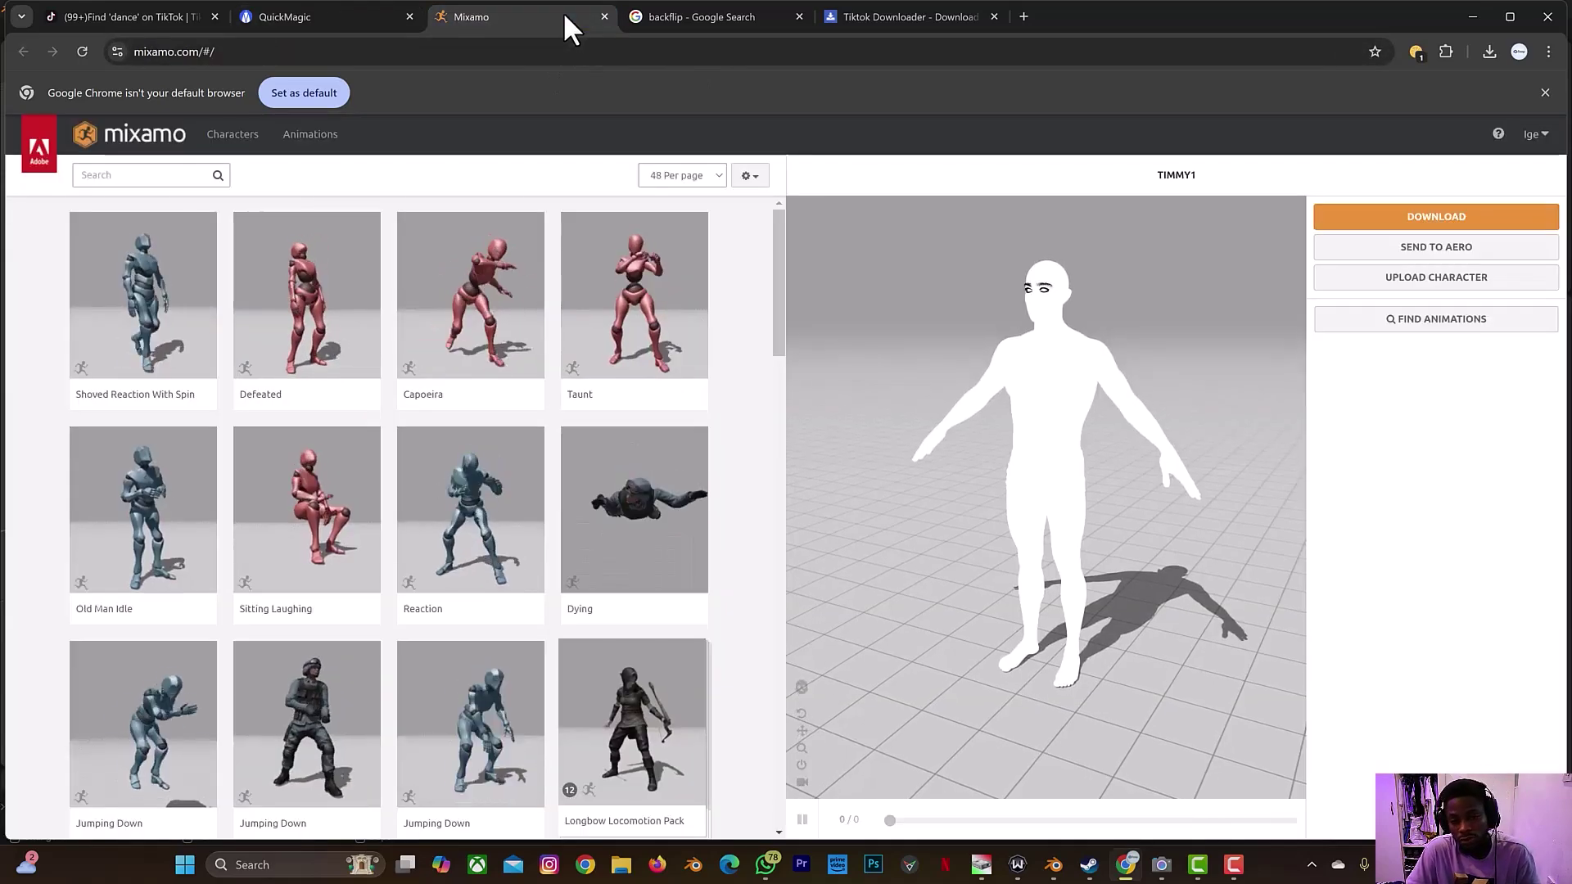
{"action": "left_click", "coordinate": [238, 134]}
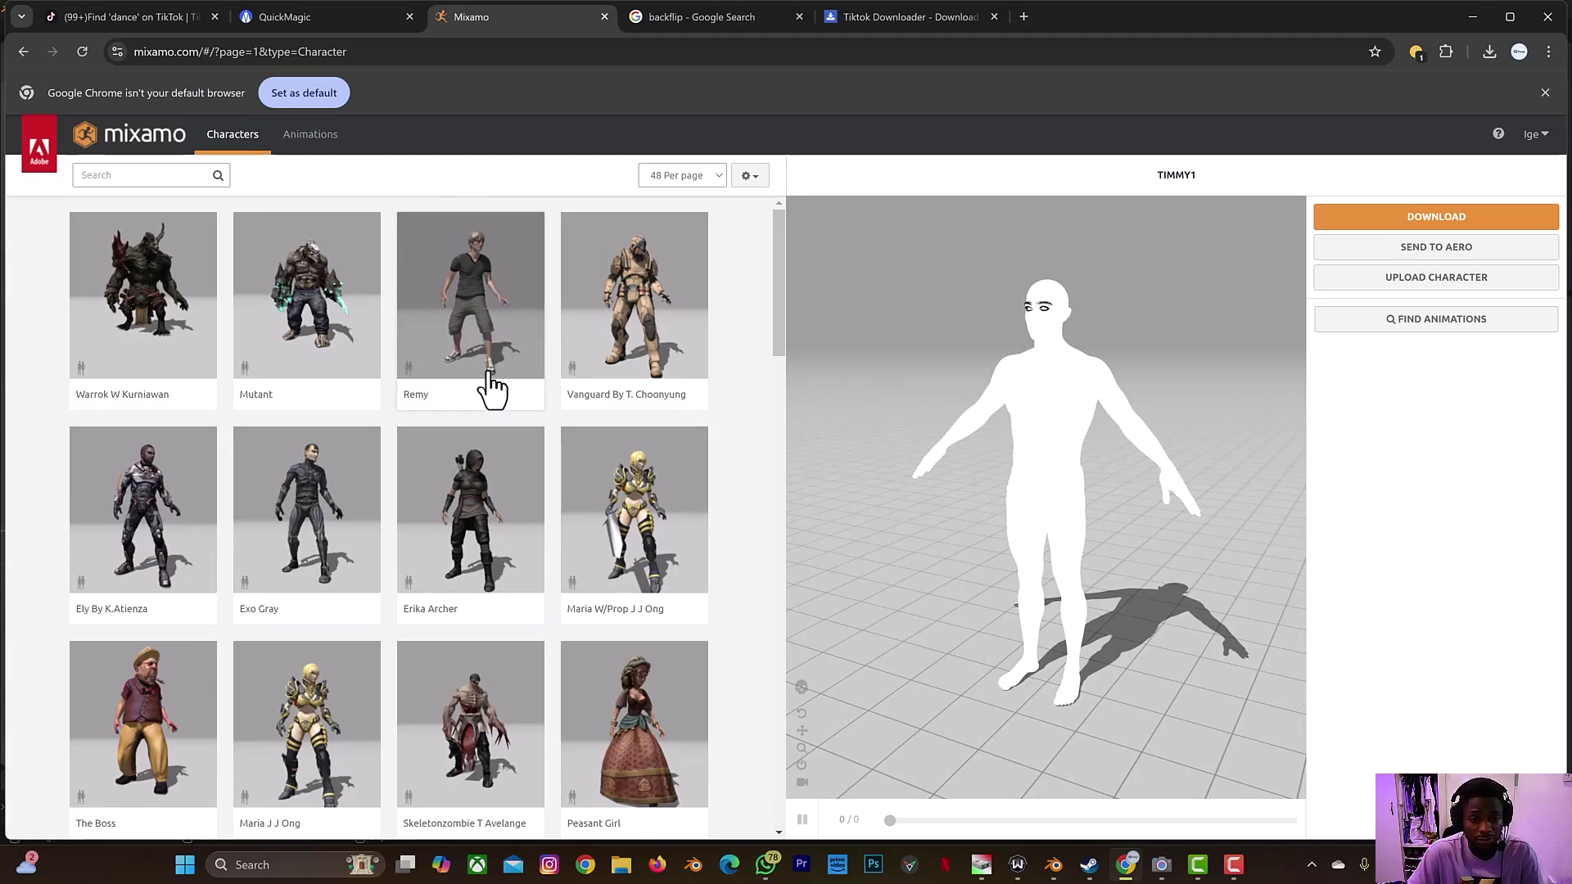
{"action": "scroll", "coordinate": [491, 389], "scroll_direction": "down", "scroll_amount": 3}
{"action": "scroll", "coordinate": [492, 389], "scroll_direction": "down", "scroll_amount": 2}
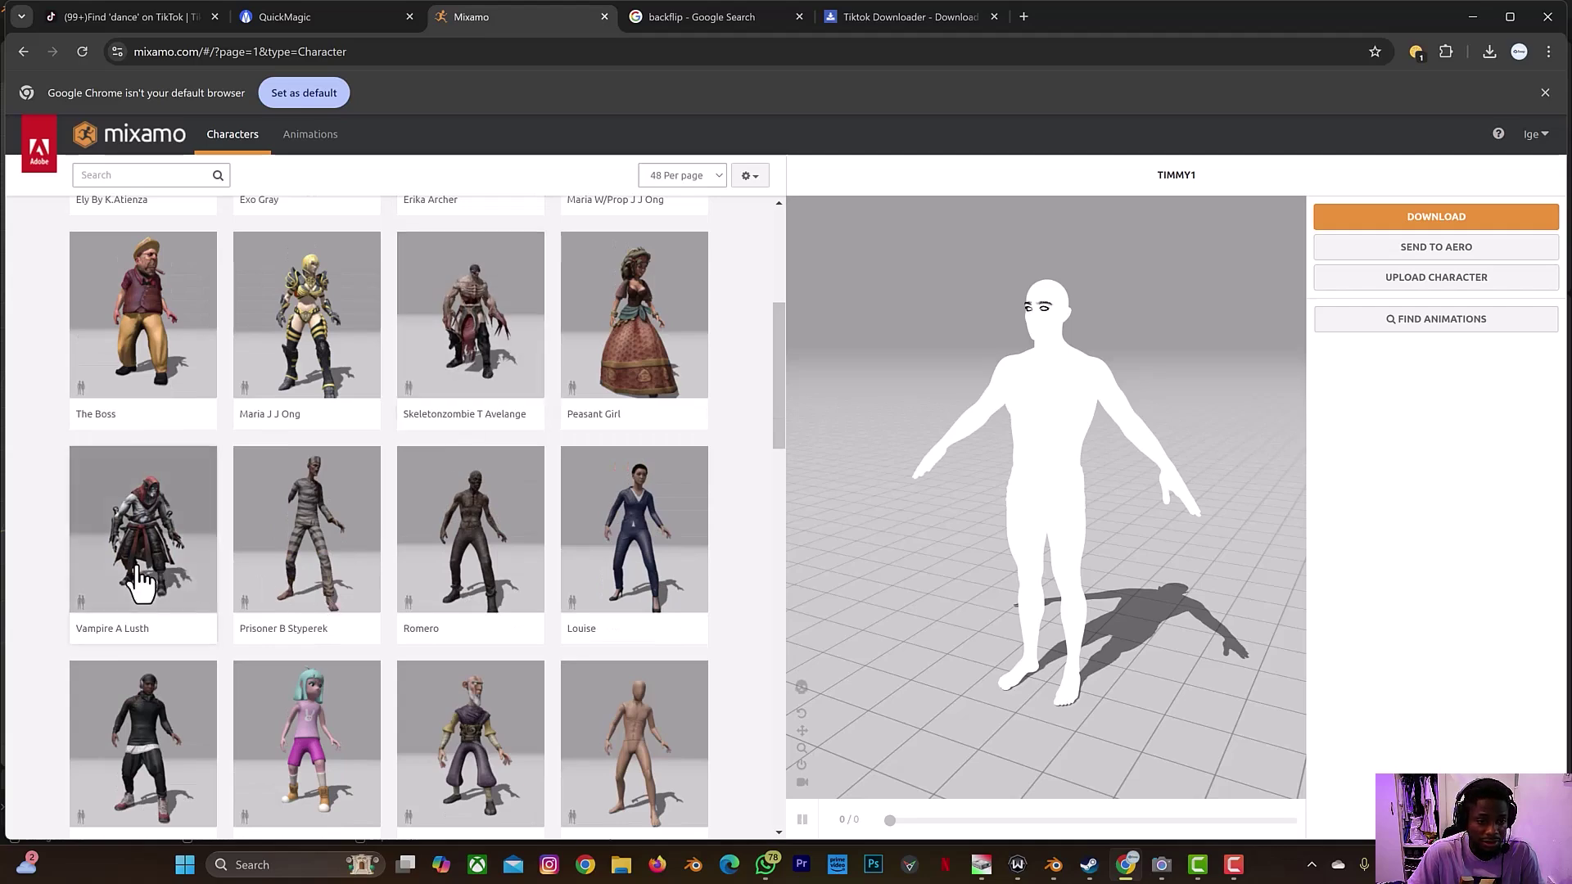
{"action": "scroll", "coordinate": [336, 629], "scroll_direction": "down", "scroll_amount": 4}
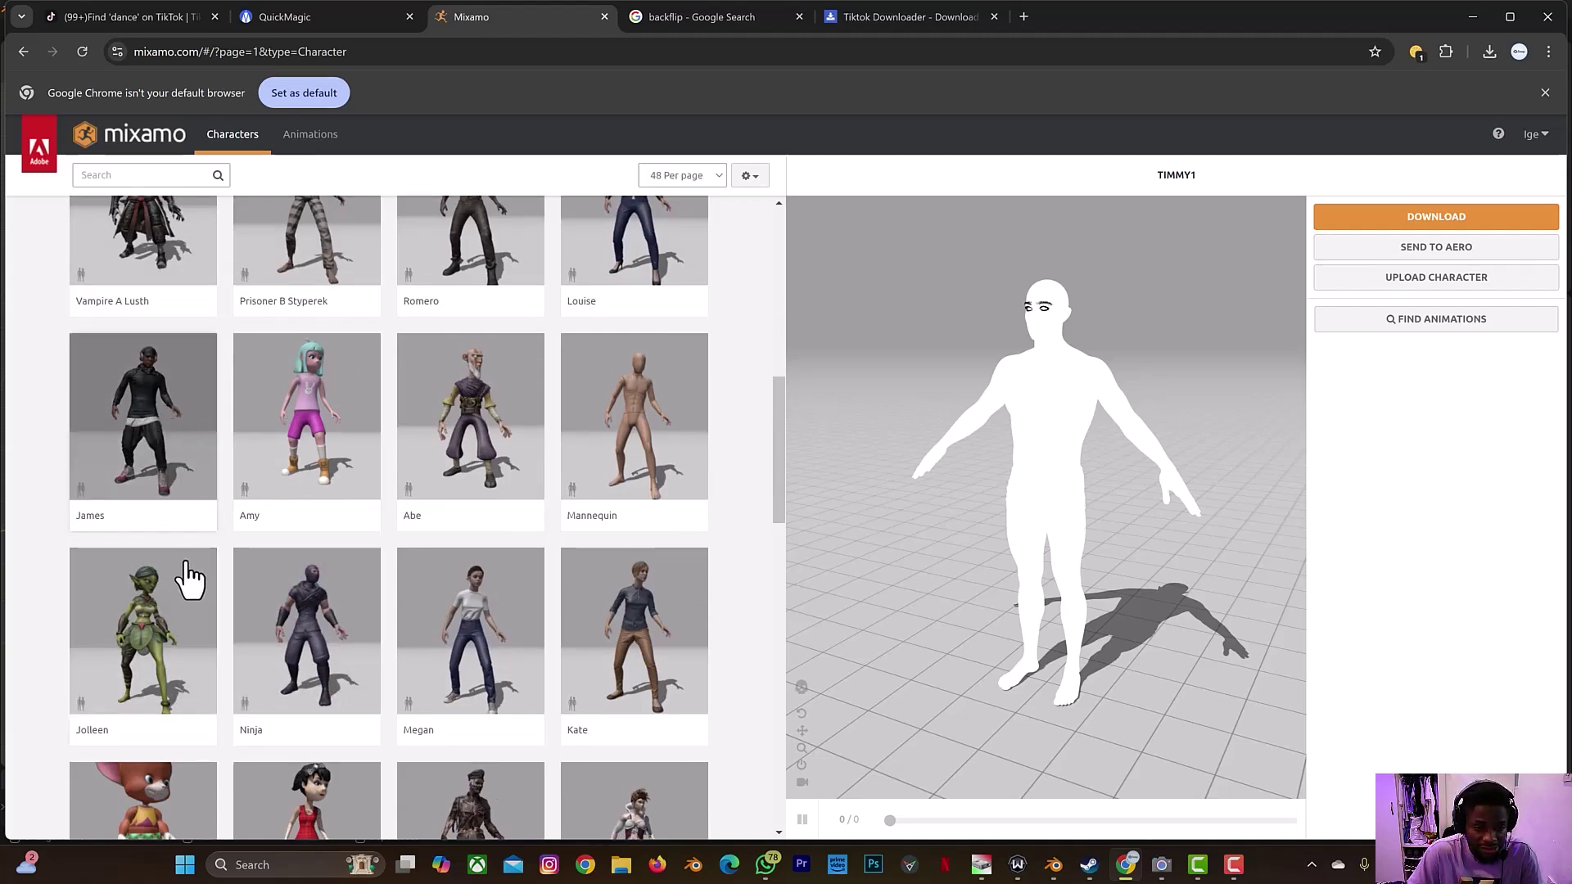
{"action": "scroll", "coordinate": [190, 579], "scroll_direction": "down", "scroll_amount": 3}
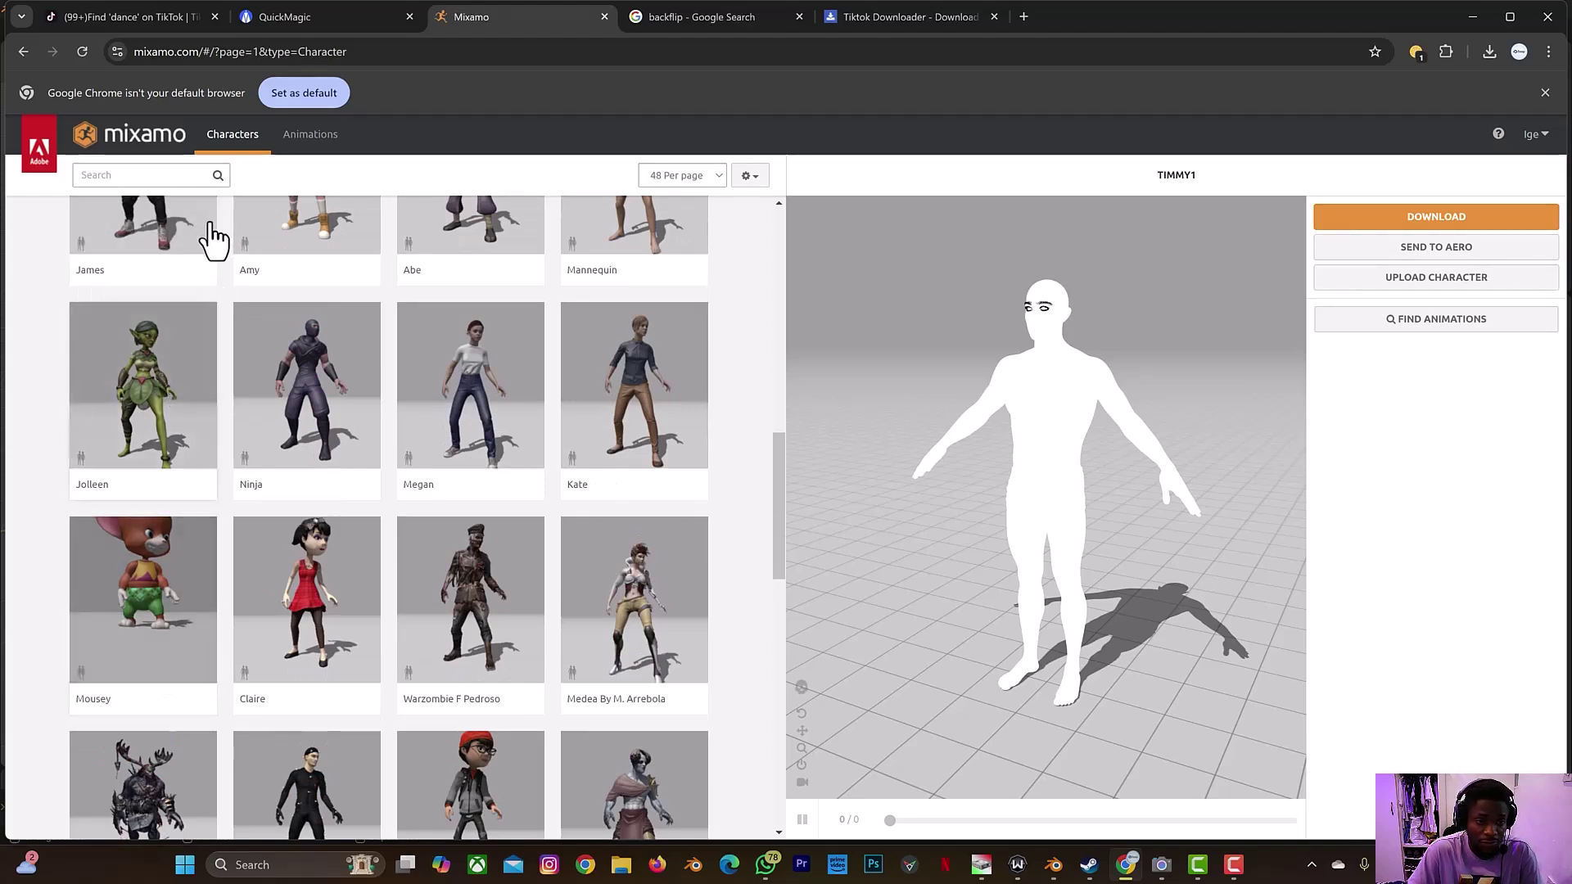
Replace the character with James and download him as FBX Binary in T-pose
{"action": "left_click", "coordinate": [167, 222]}
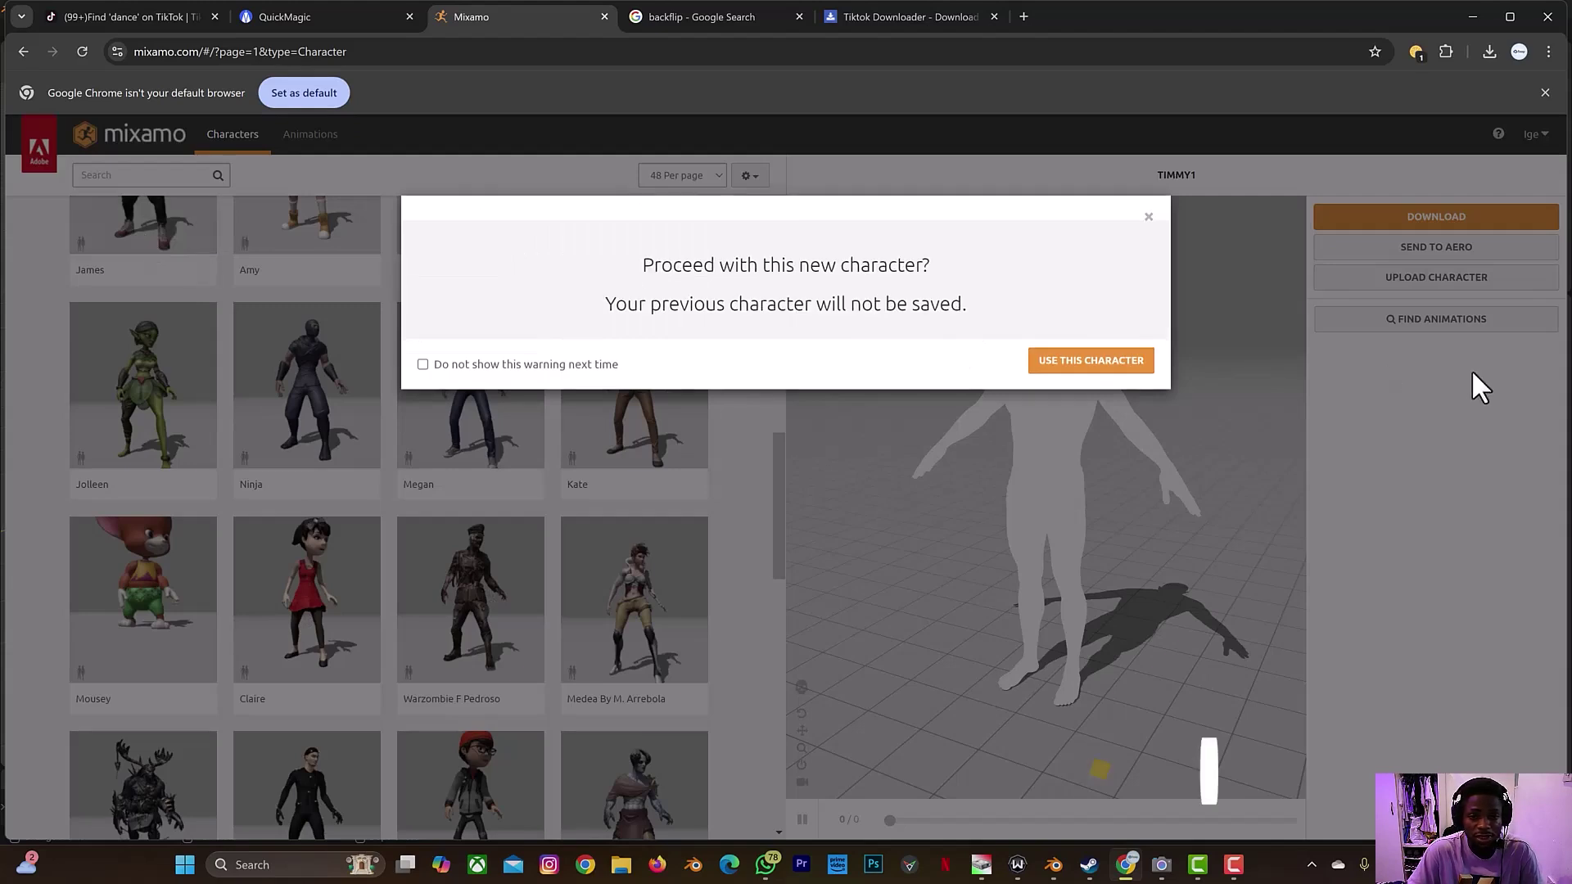
{"action": "left_click", "coordinate": [1118, 364]}
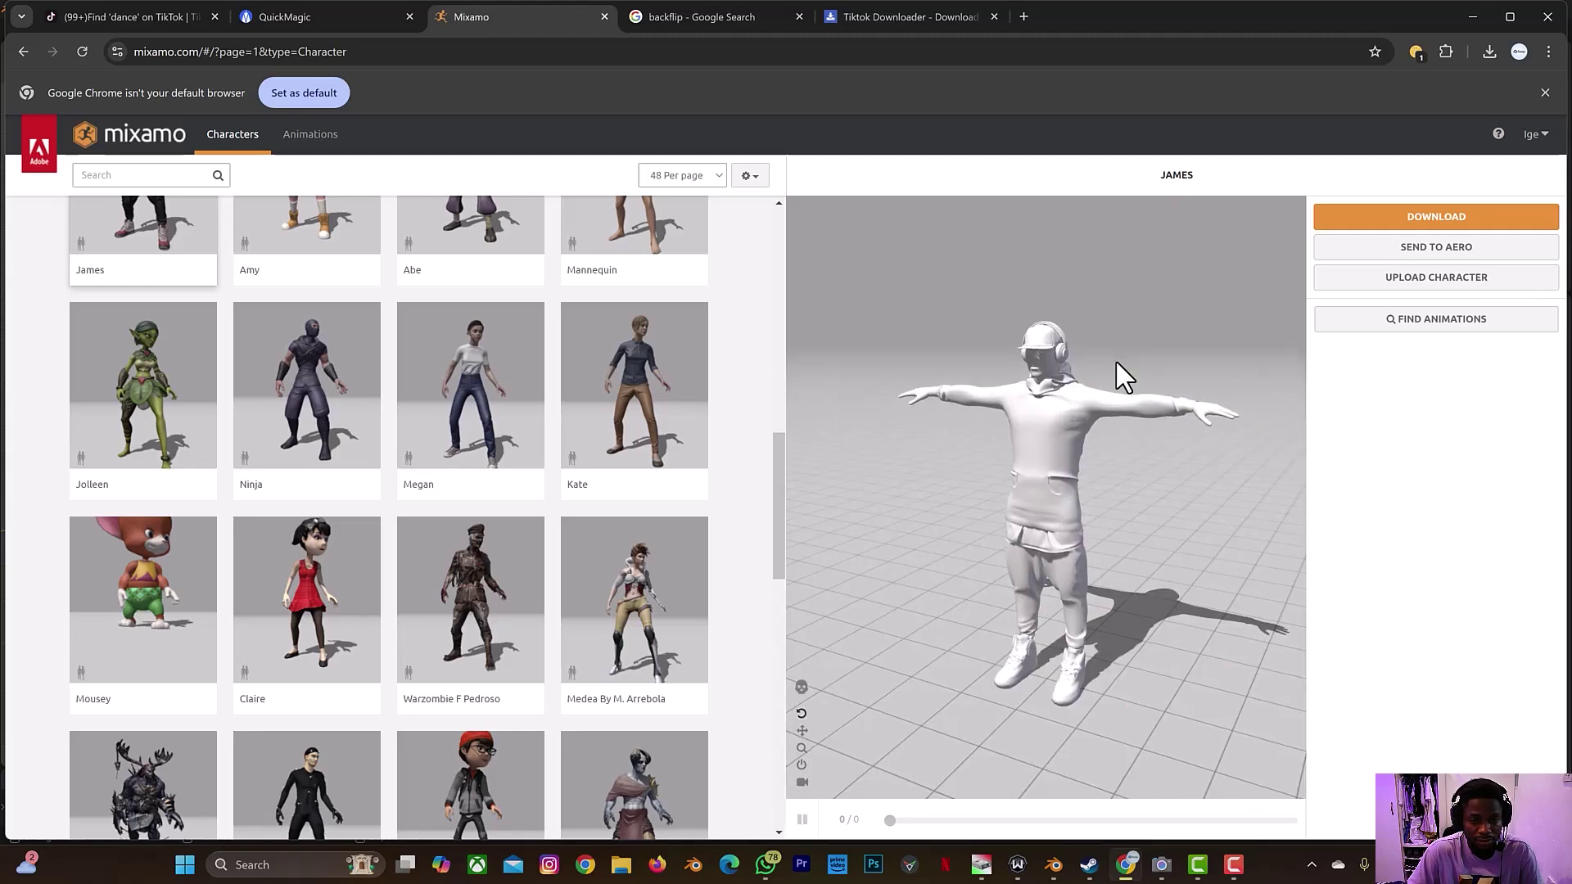
{"action": "left_click", "coordinate": [1399, 225]}
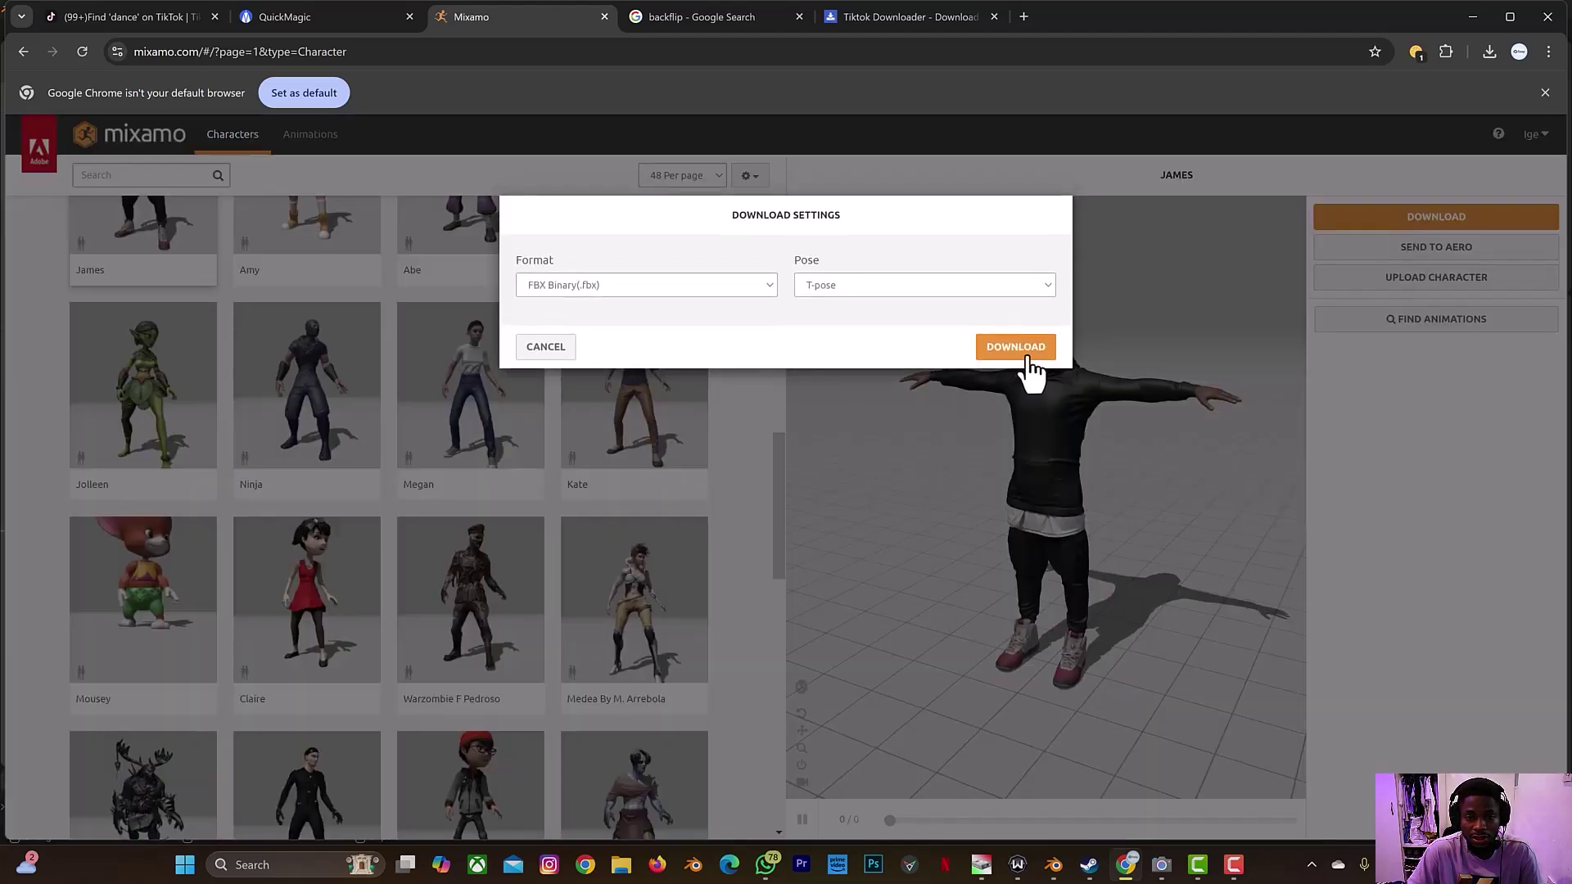
{"action": "left_click", "coordinate": [1028, 352]}
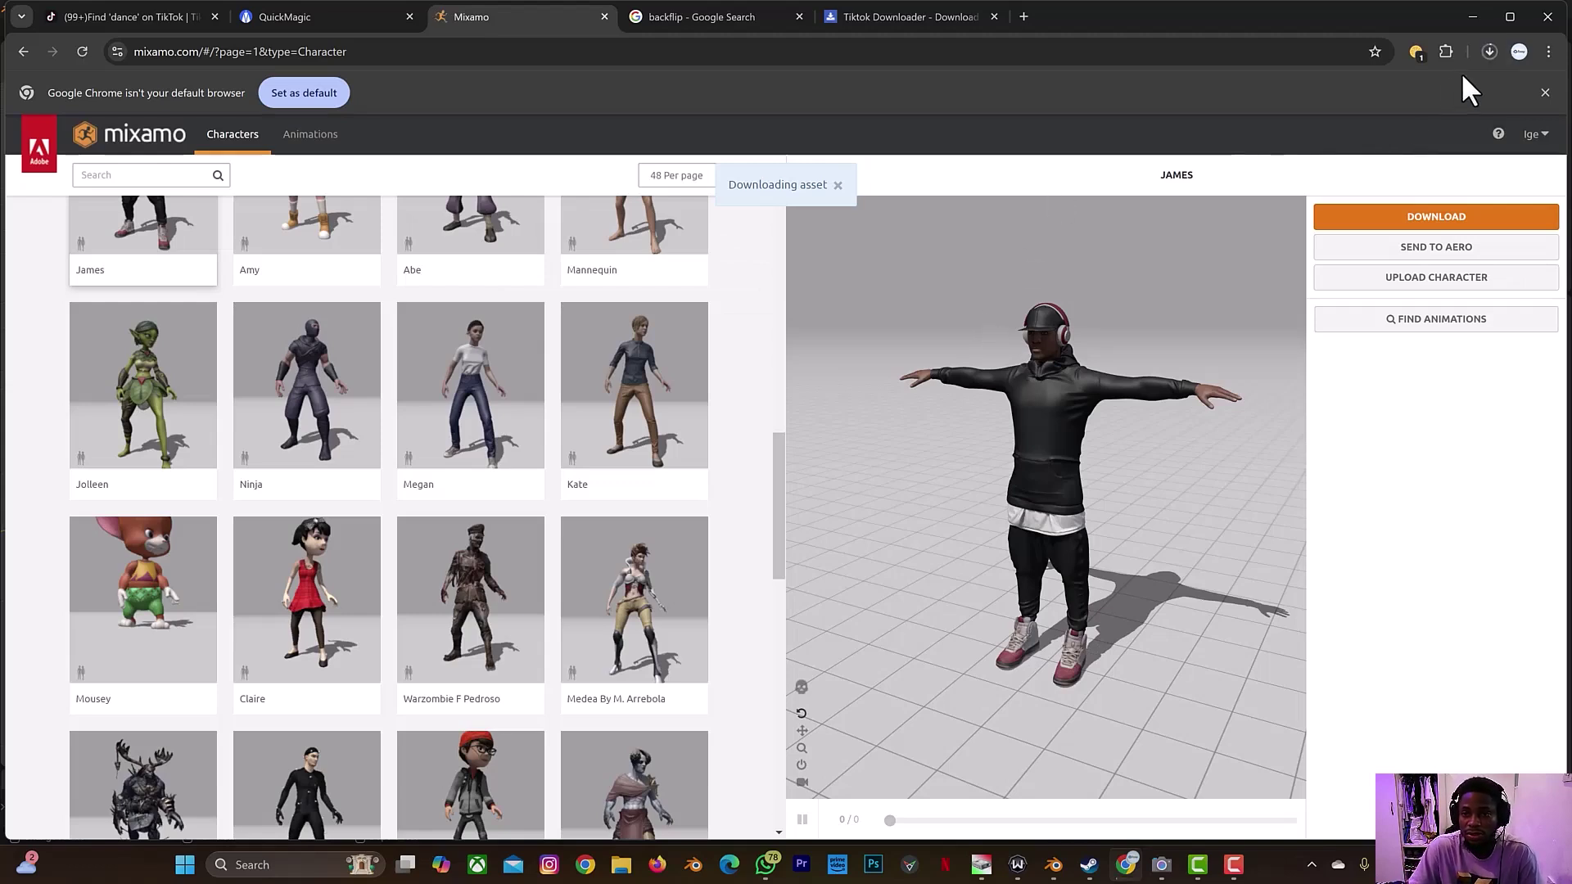
Check the still-processing tiktokdance motion, then switch to the empty Blender scene
{"action": "left_click", "coordinate": [303, 11]}
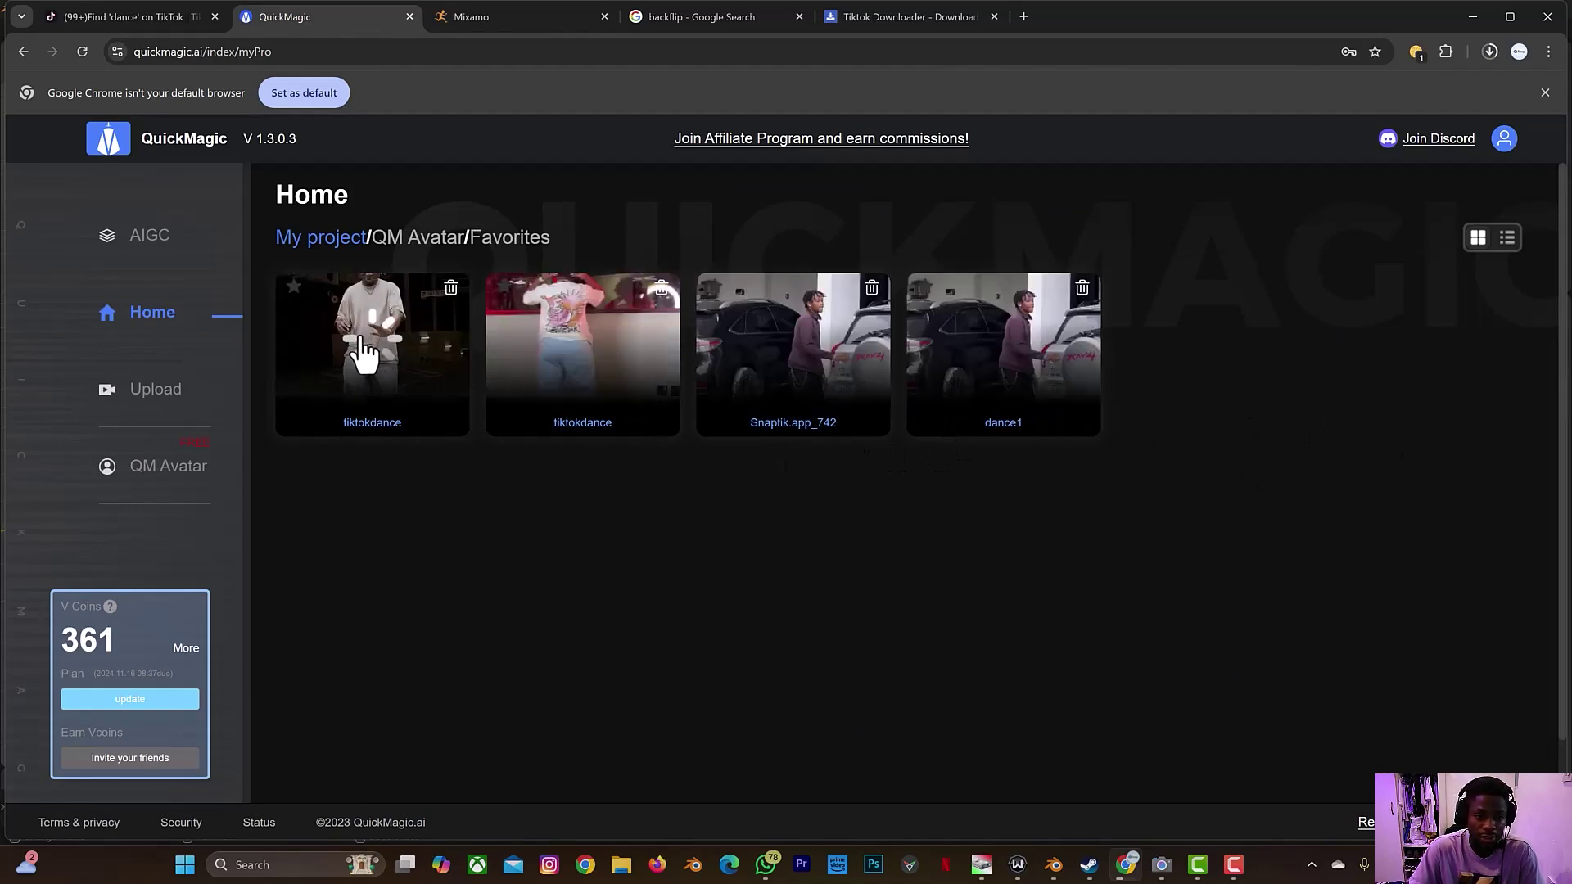
{"action": "left_click", "coordinate": [338, 373]}
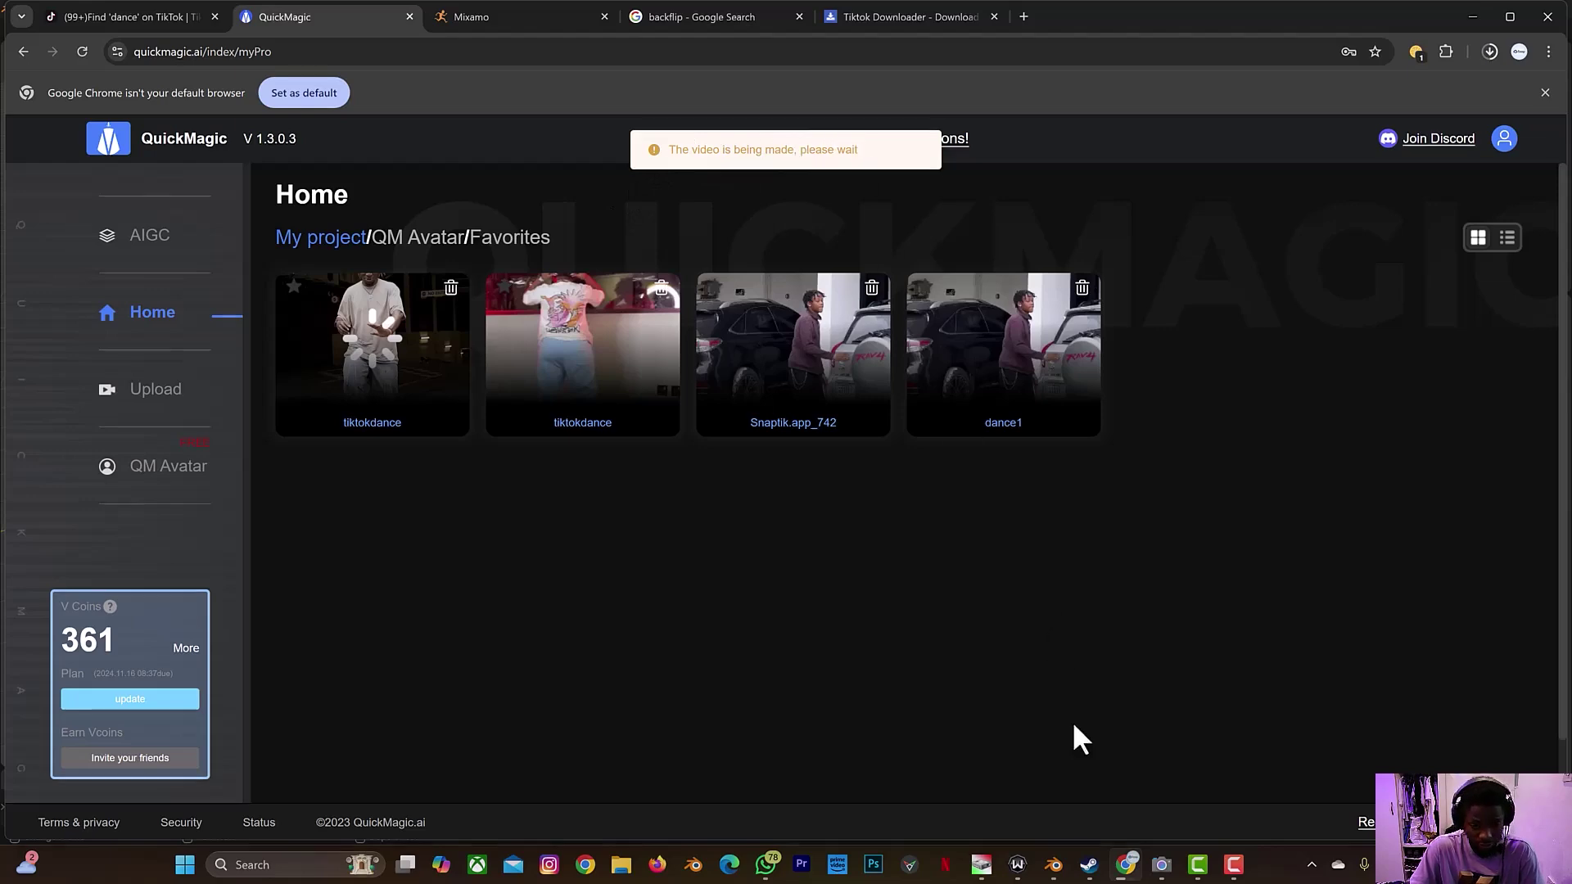
{"action": "left_click", "coordinate": [1054, 865]}
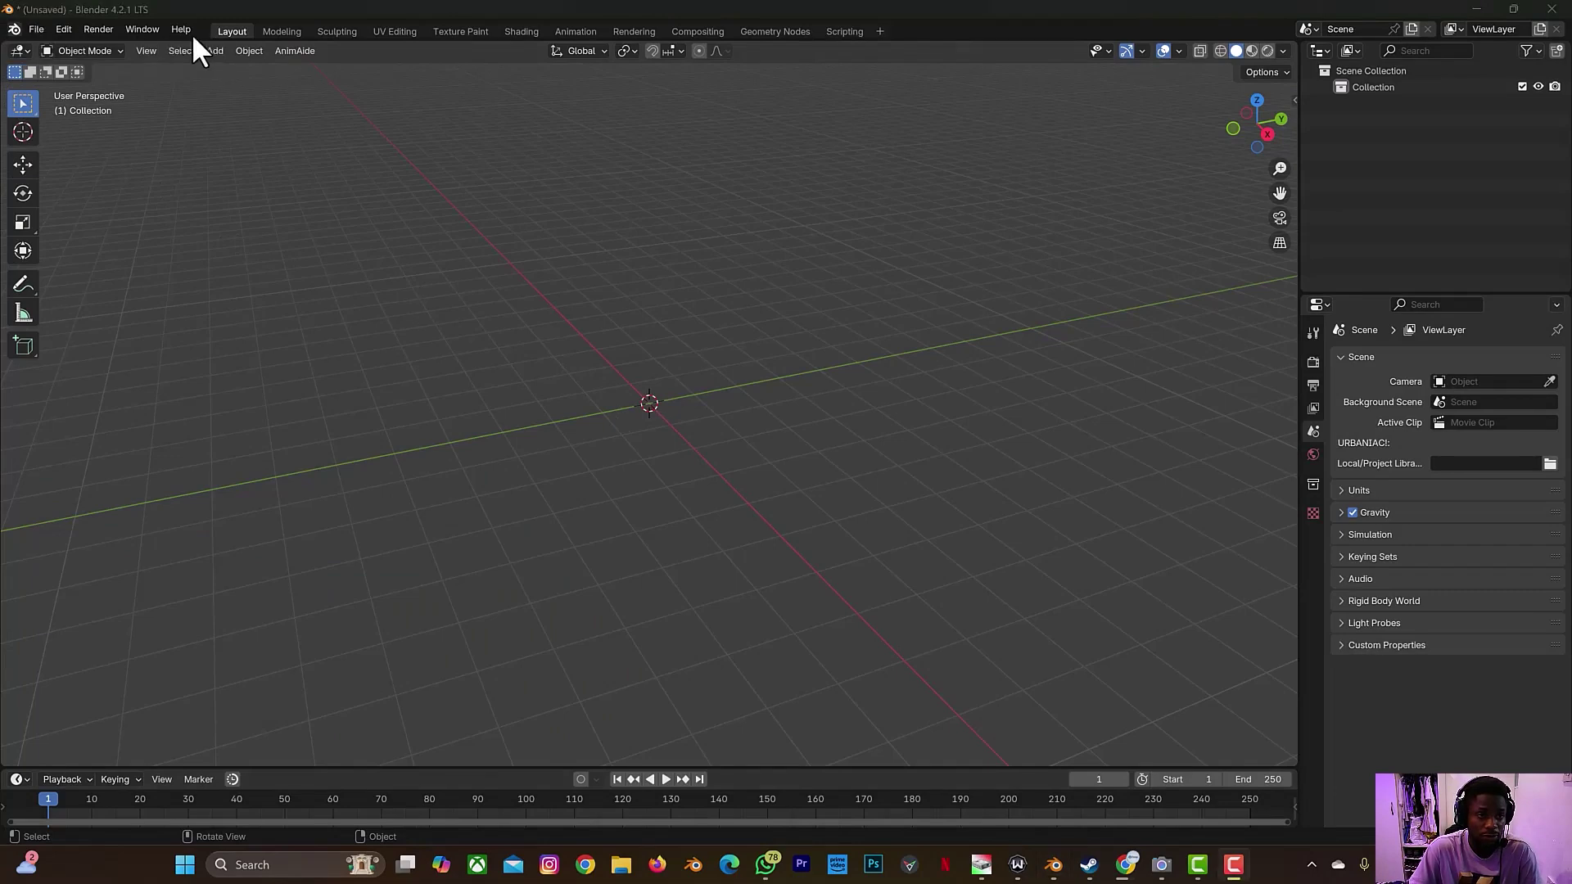
Start an FBX (.fbx) import from Blender's File > Import menu
{"action": "left_click", "coordinate": [34, 27]}
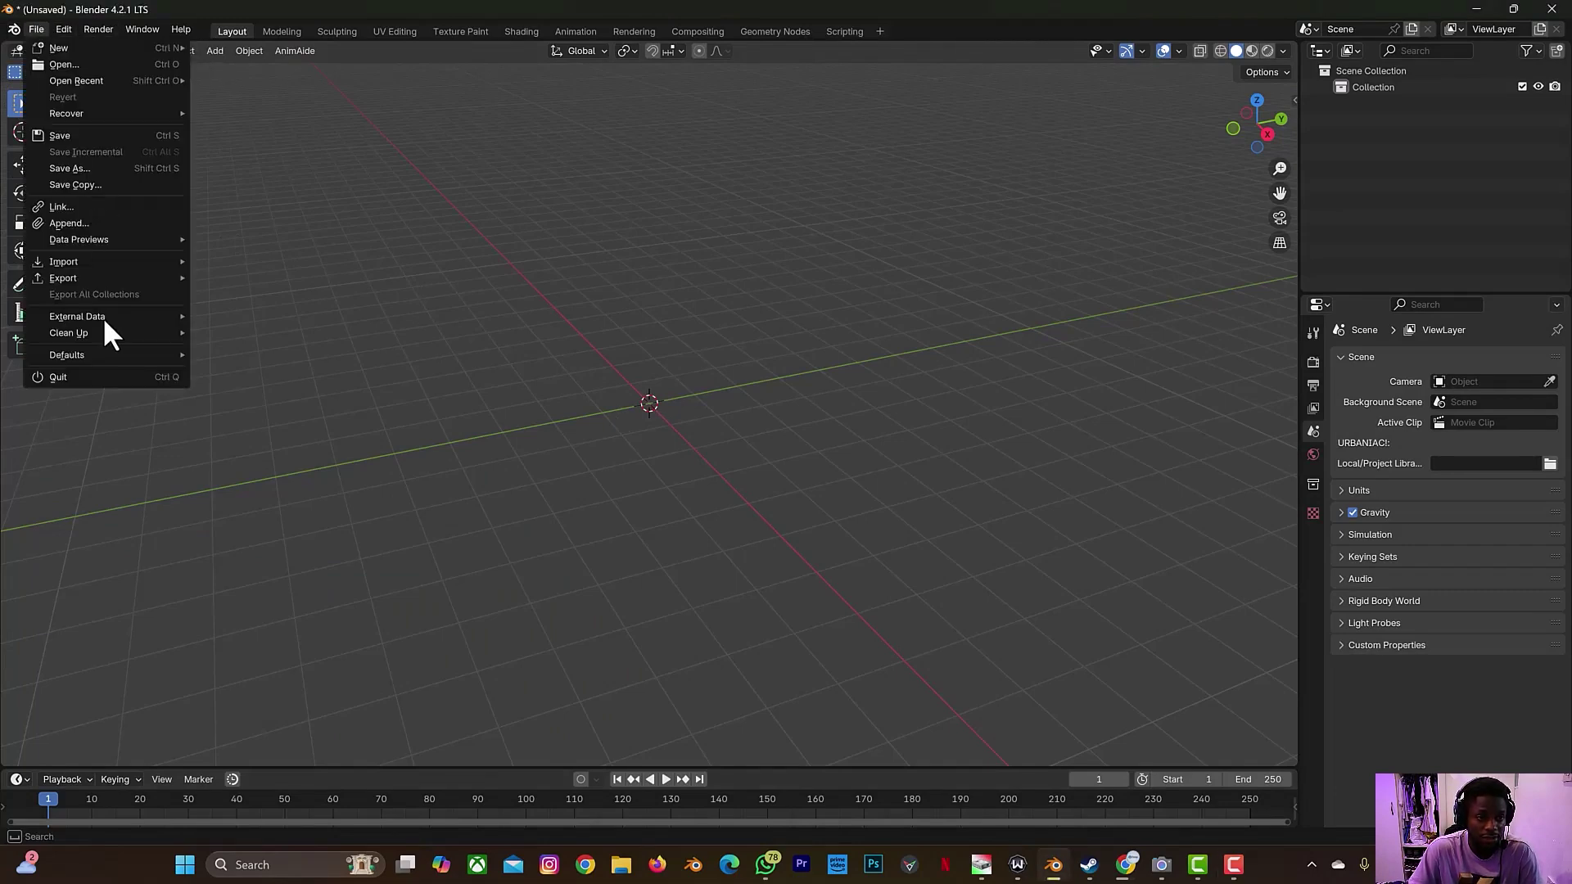
{"action": "mouse_move", "coordinate": [100, 273]}
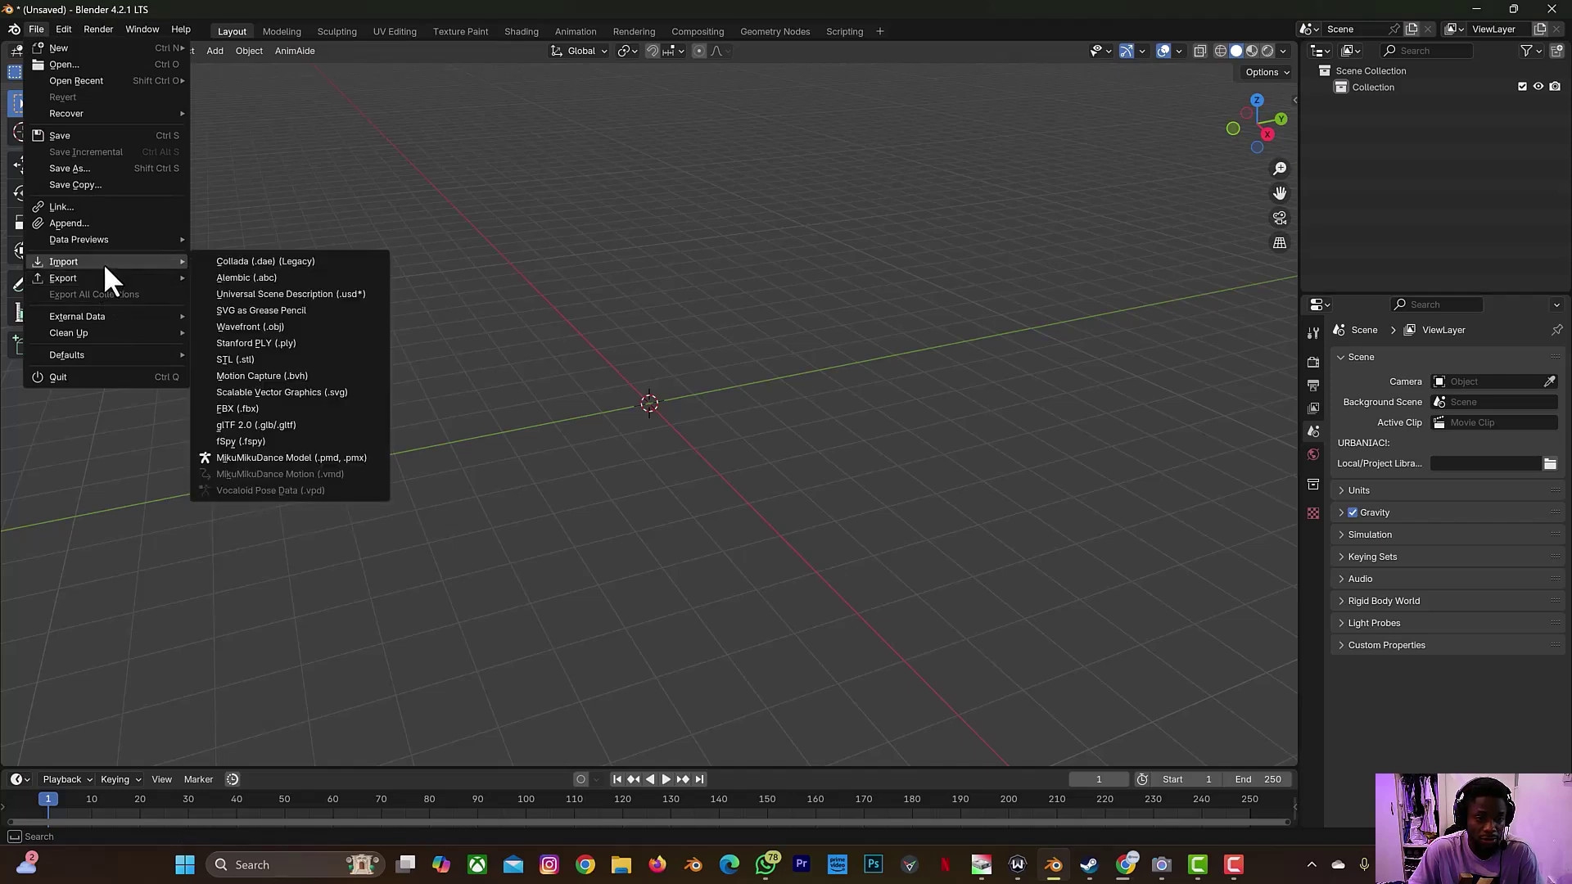
{"action": "left_click", "coordinate": [248, 404]}
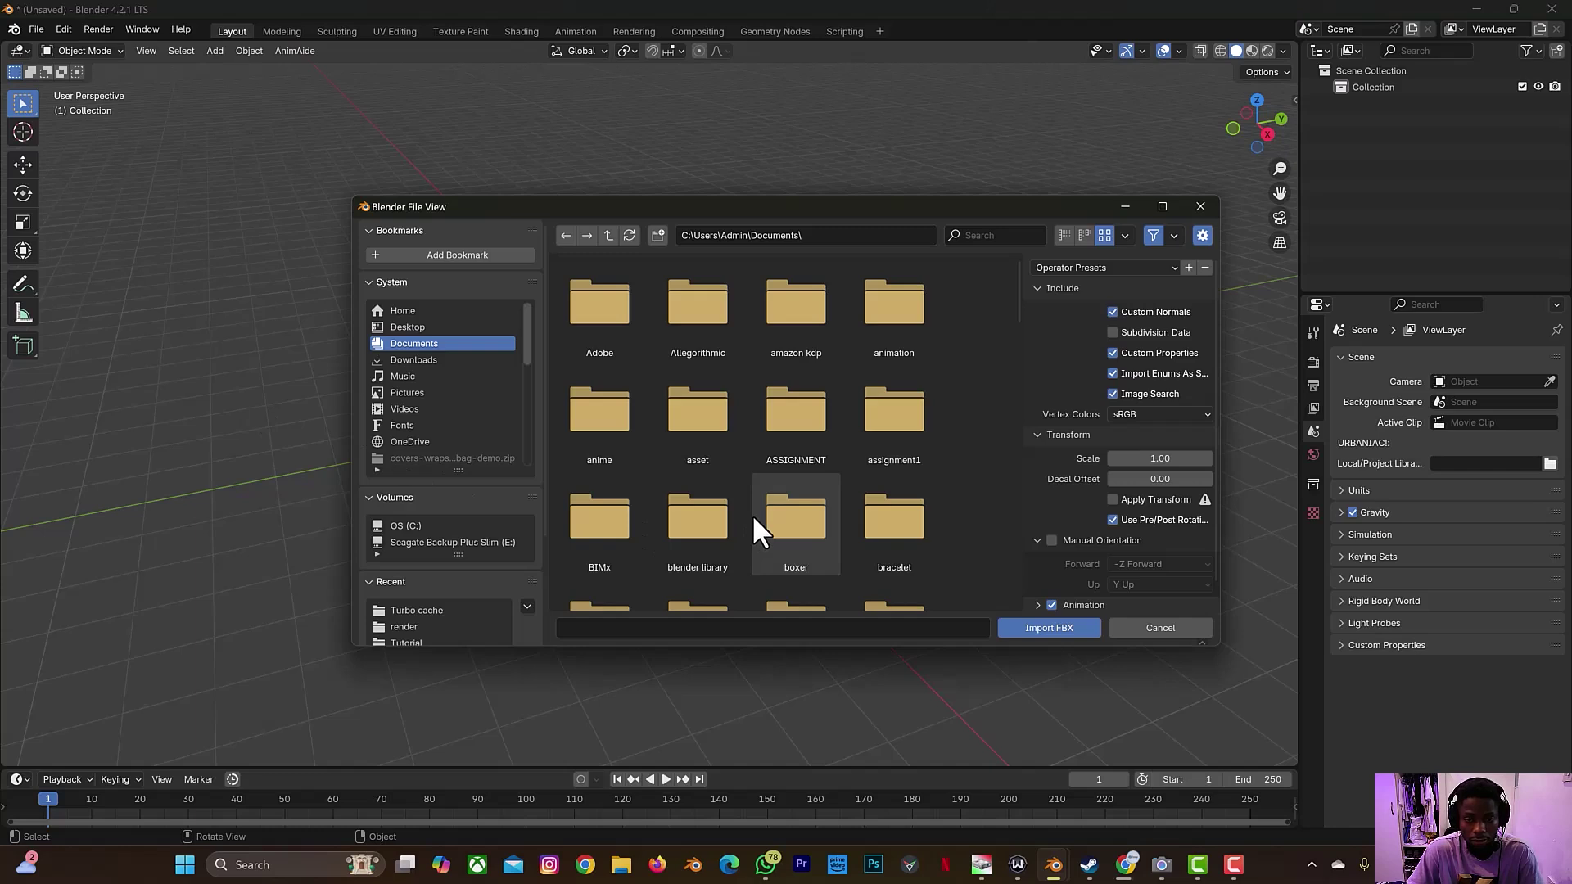
Browse the Downloads folder and confirm in Chrome that the James FBX finished downloading
{"action": "left_click", "coordinate": [415, 359]}
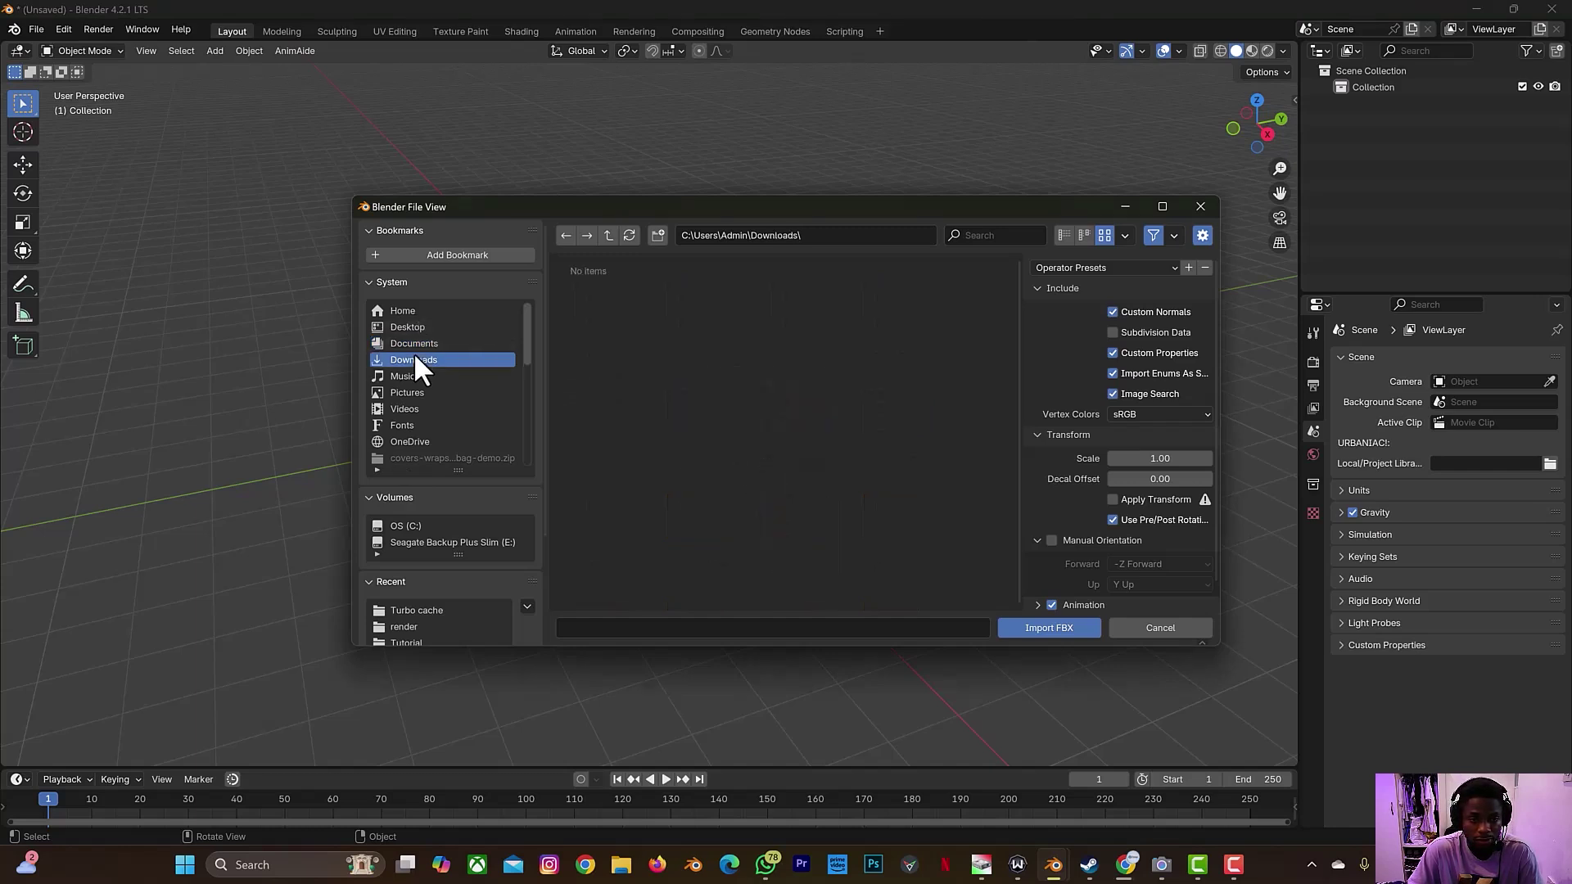
{"action": "scroll", "coordinate": [774, 375], "scroll_direction": "down", "scroll_amount": 3}
{"action": "scroll", "coordinate": [774, 375], "scroll_direction": "down", "scroll_amount": 1}
{"action": "scroll", "coordinate": [709, 524], "scroll_direction": "down", "scroll_amount": 8}
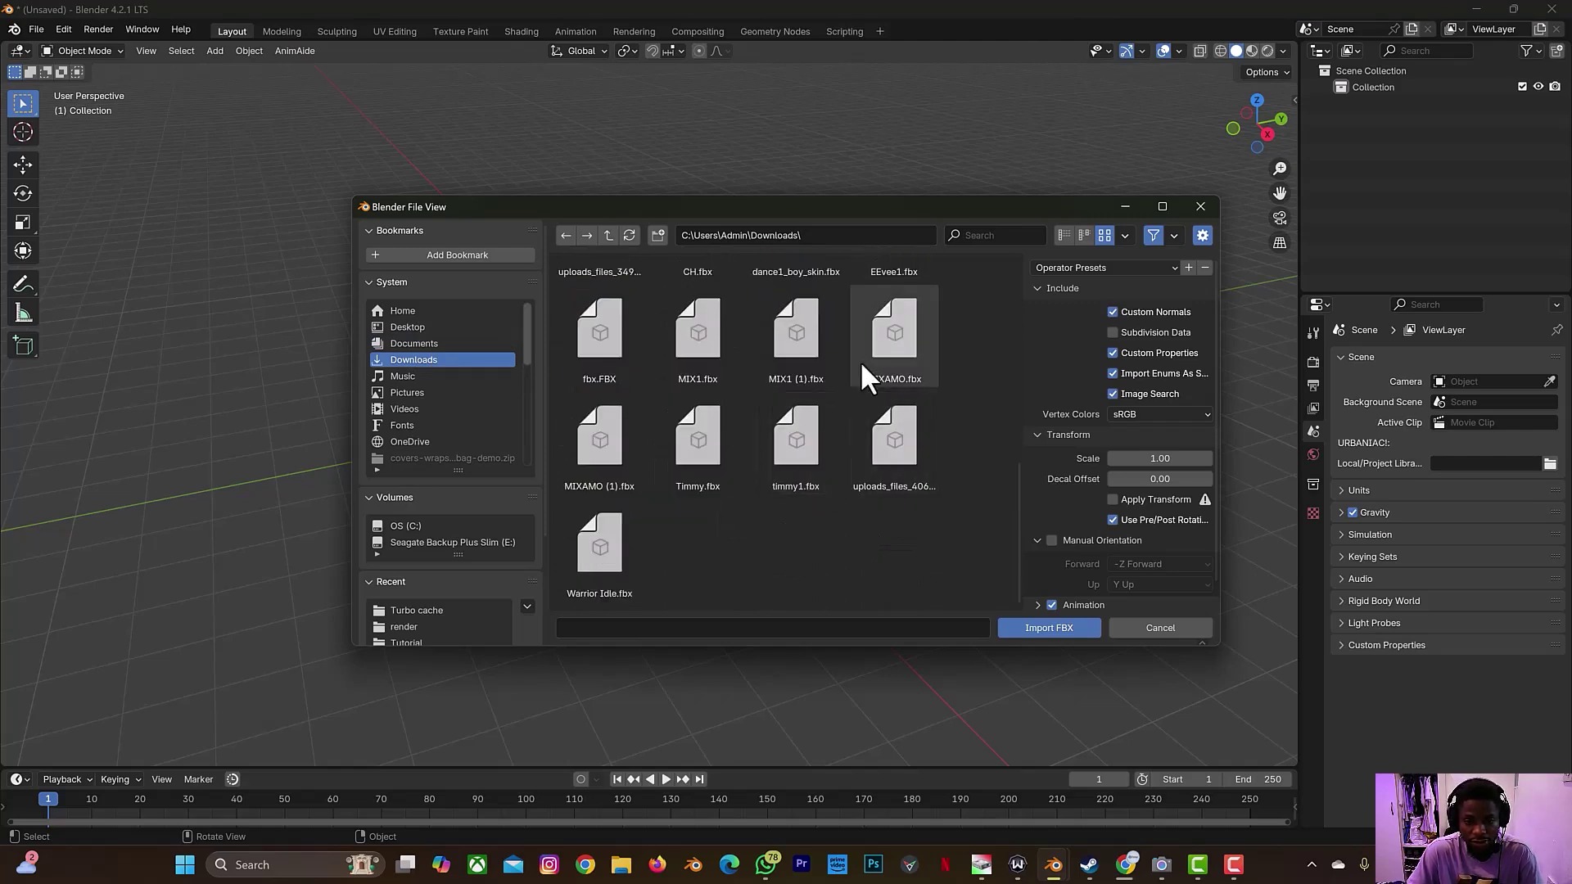
{"action": "scroll", "coordinate": [749, 274], "scroll_direction": "up", "scroll_amount": 2}
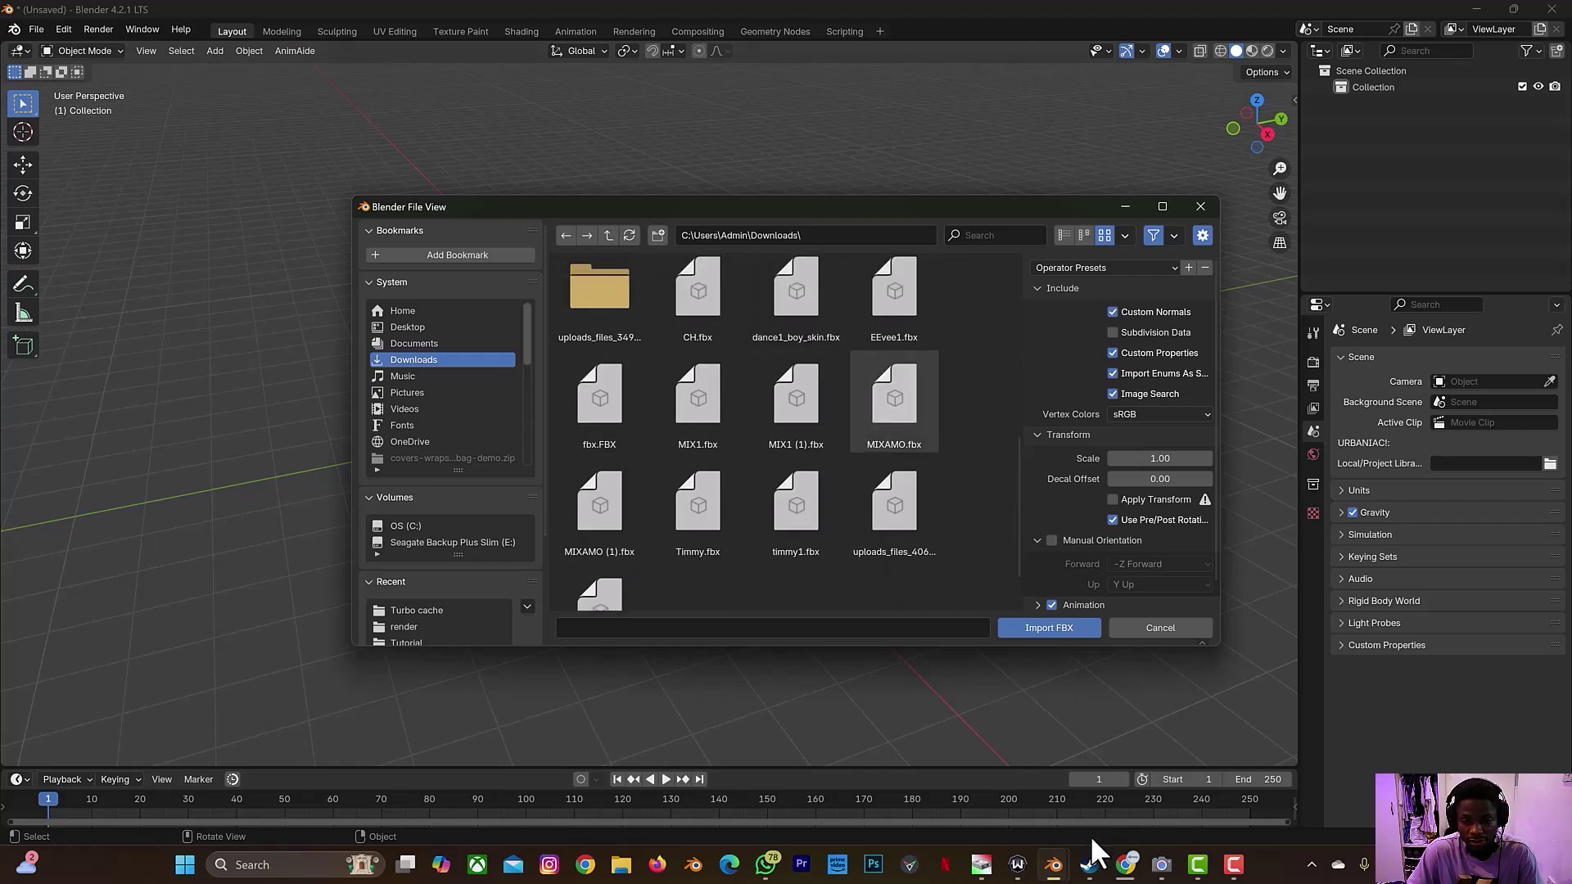
{"action": "left_click", "coordinate": [1125, 867]}
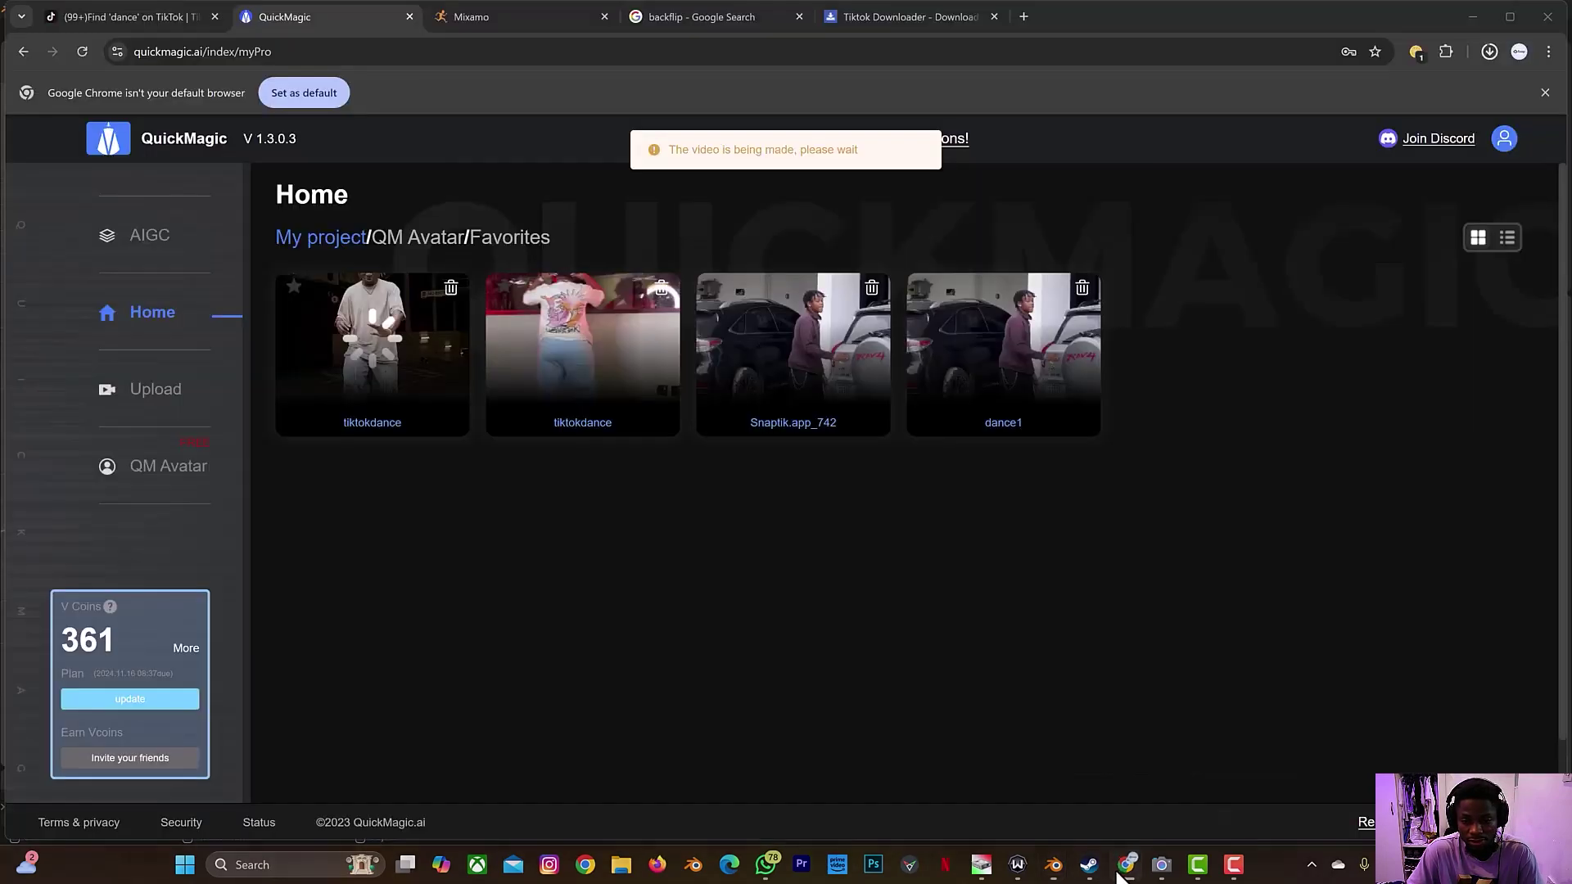
{"action": "left_click", "coordinate": [1488, 51]}
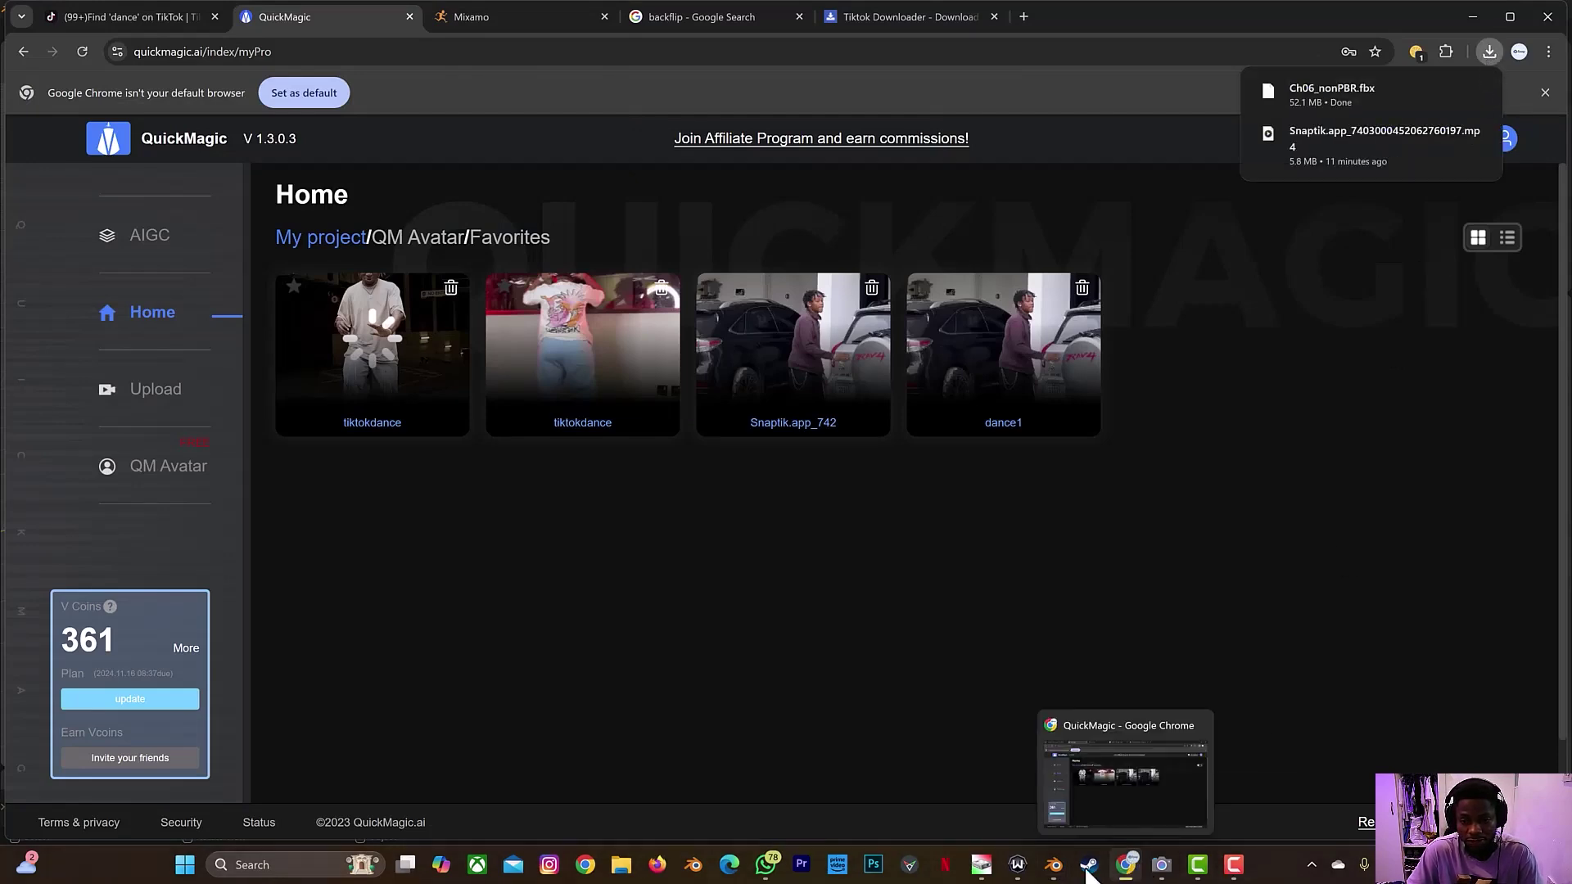
Refresh the Downloads listing in the FBX import browser and scroll through the files
{"action": "mouse_move", "coordinate": [1054, 867]}
{"action": "left_click", "coordinate": [1107, 798]}
{"action": "scroll", "coordinate": [747, 458], "scroll_direction": "up", "scroll_amount": 2}
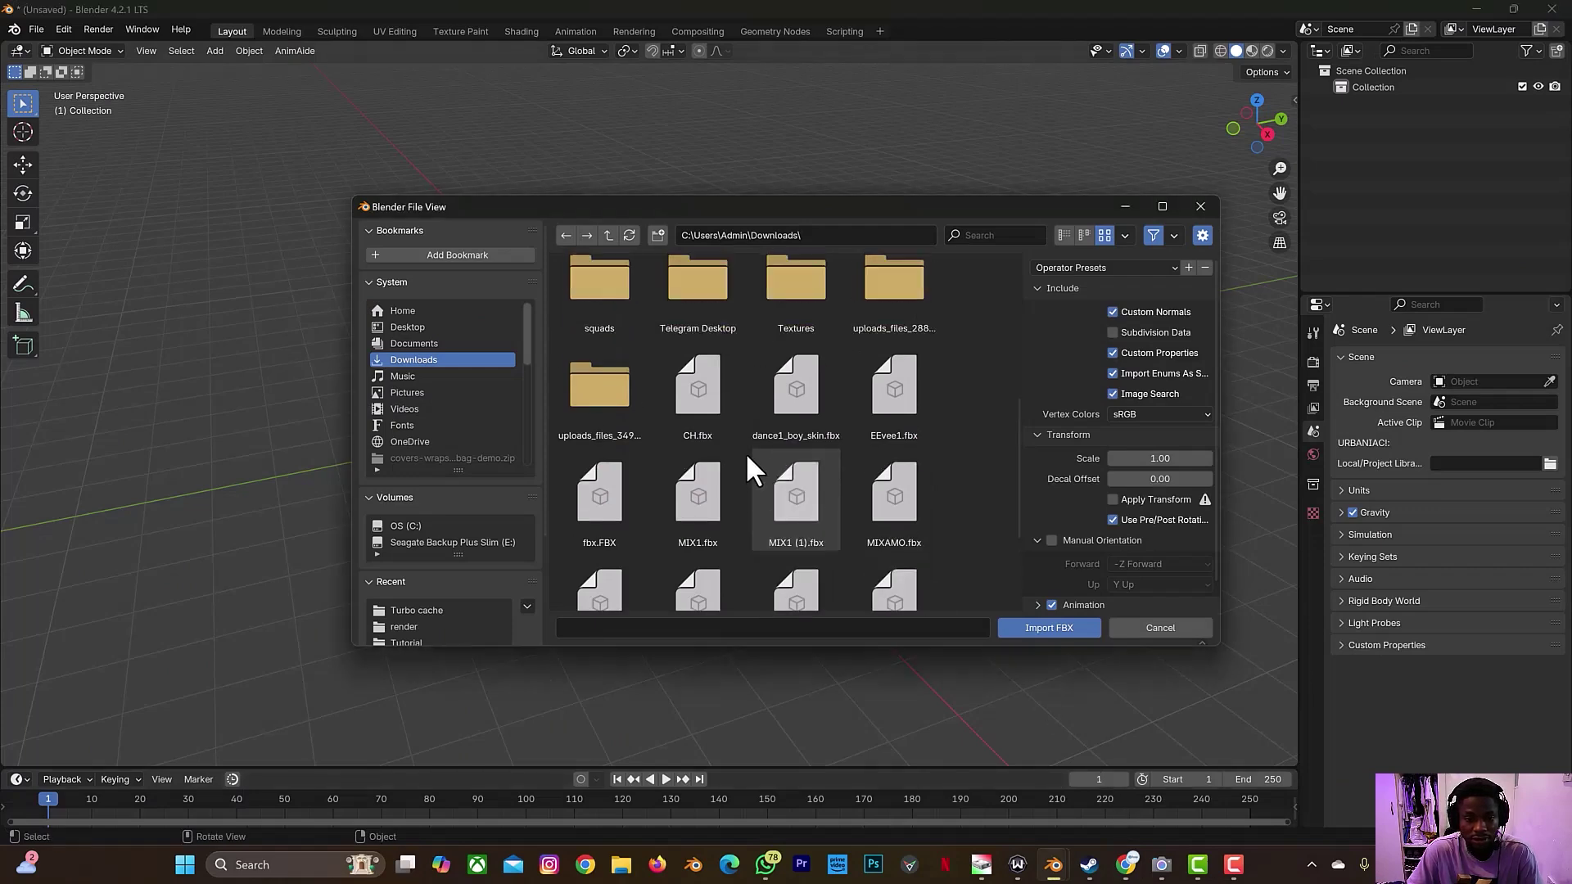
{"action": "left_click", "coordinate": [622, 236]}
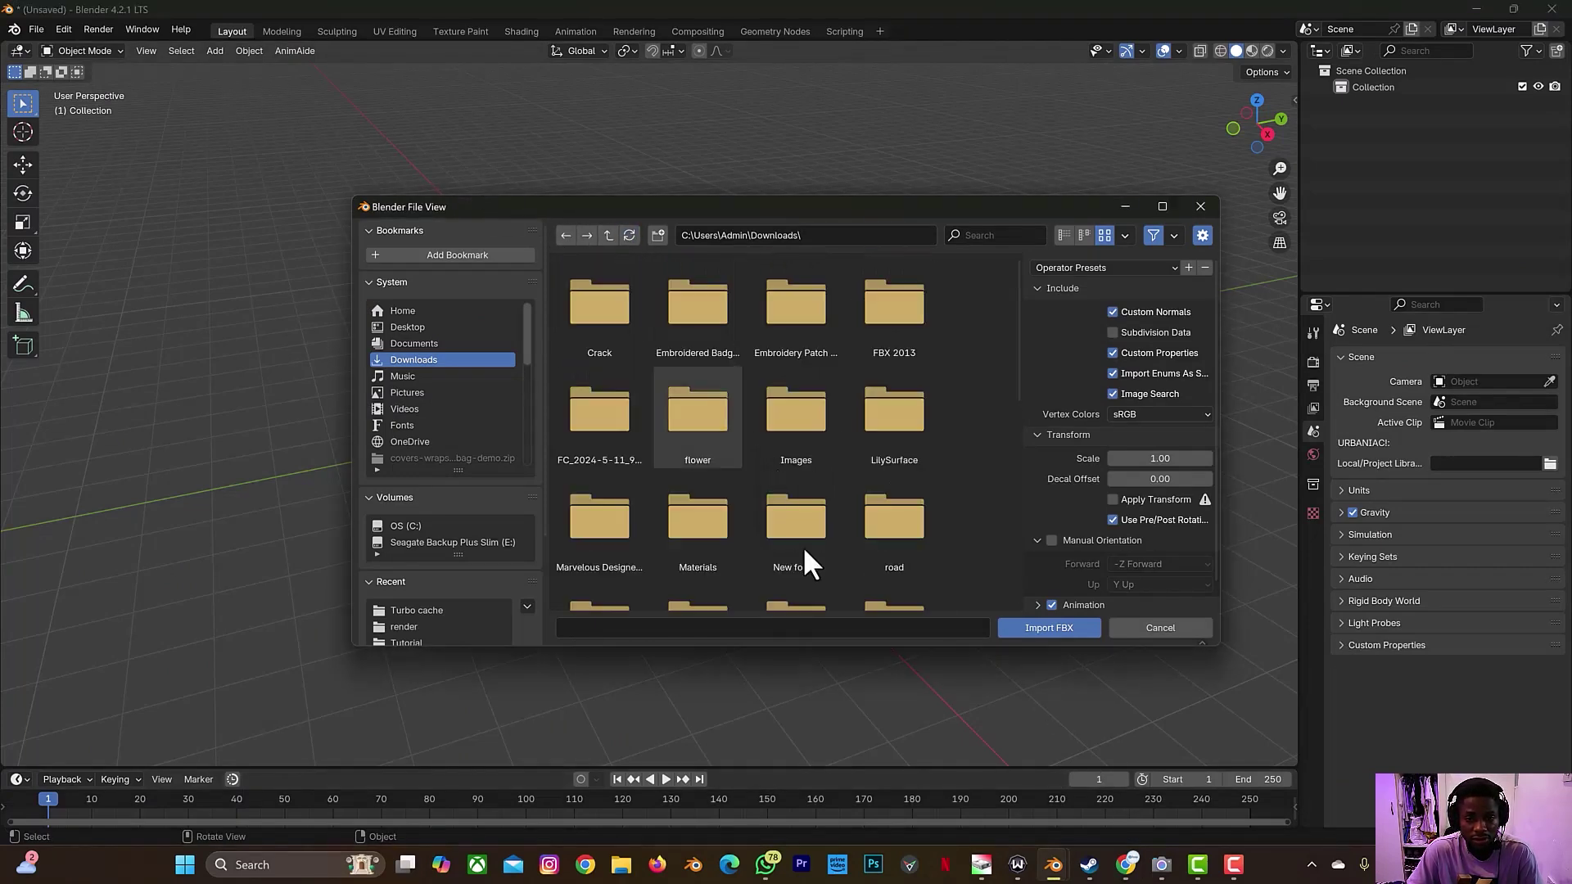
{"action": "scroll", "coordinate": [803, 547], "scroll_direction": "down", "scroll_amount": 8}
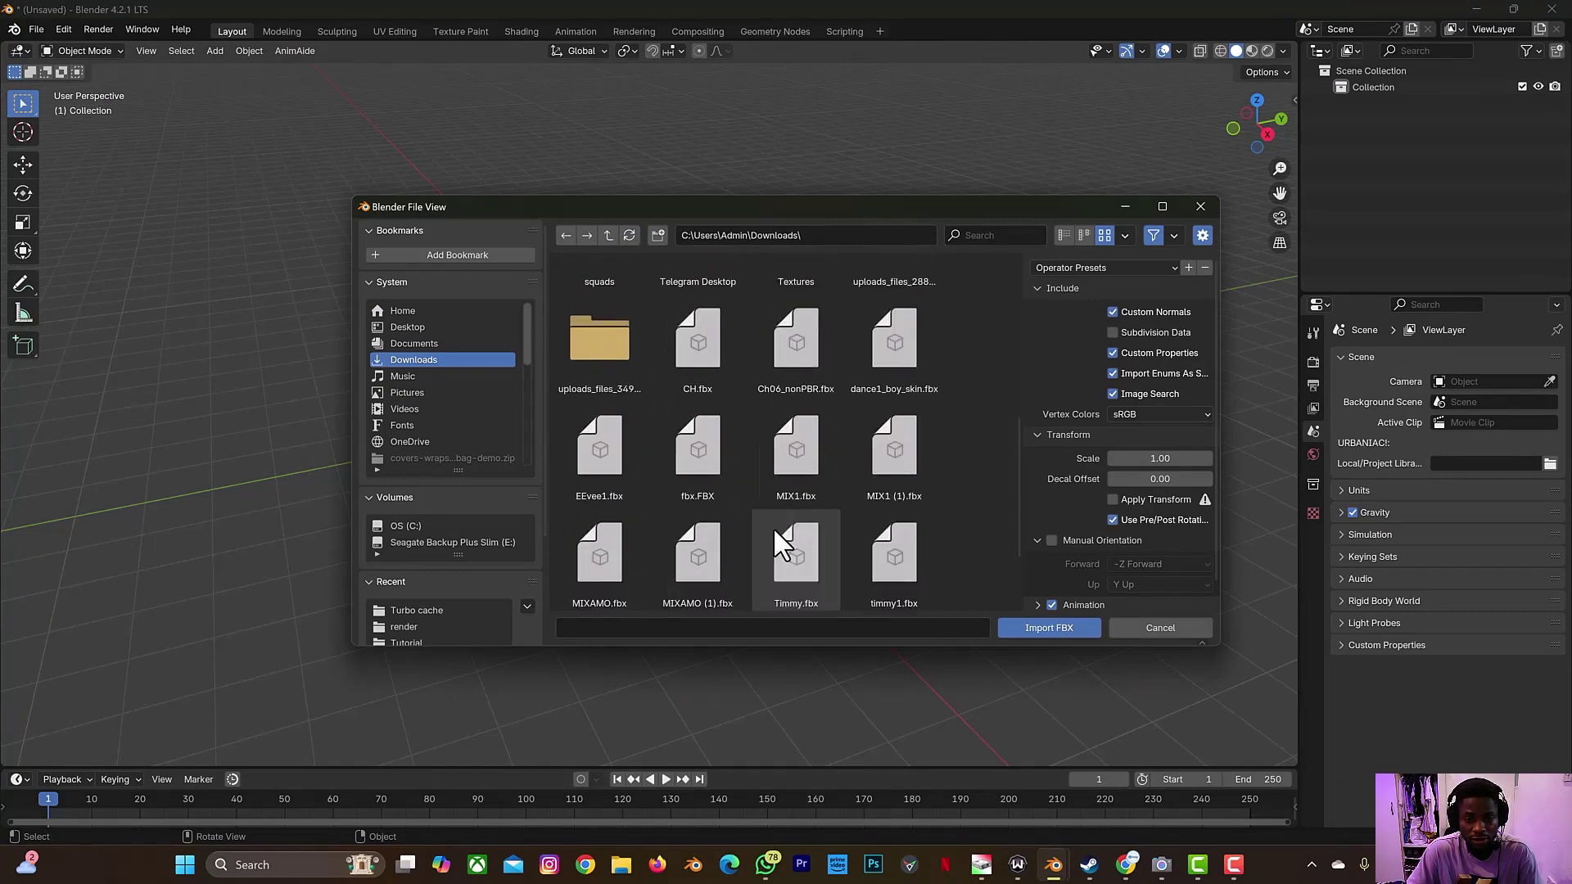
{"action": "scroll", "coordinate": [773, 527], "scroll_direction": "down", "scroll_amount": 1}
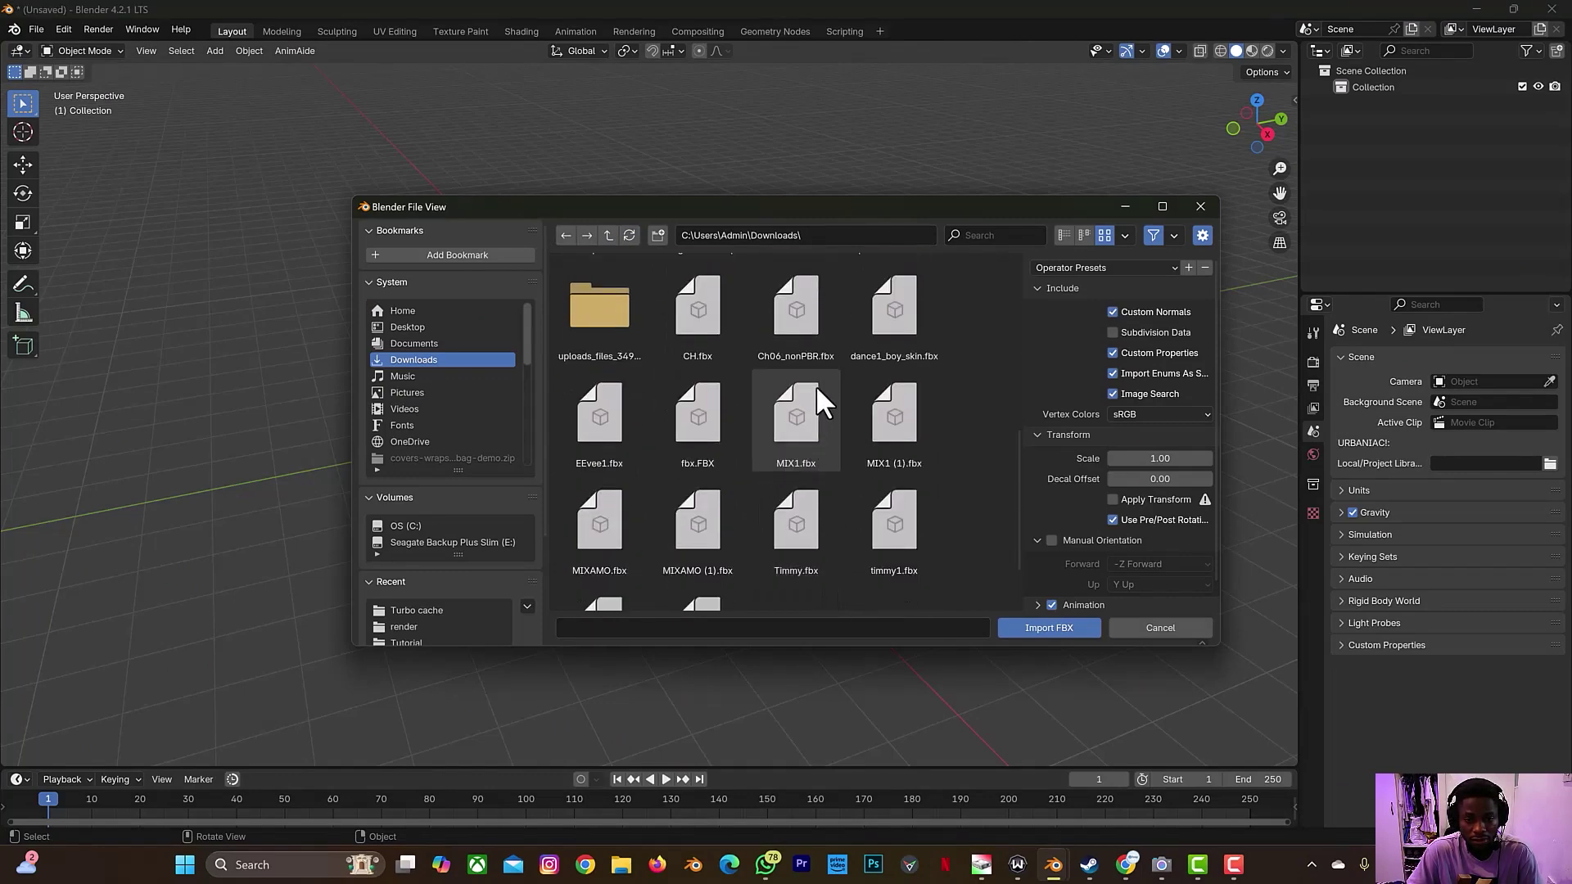
{"action": "scroll", "coordinate": [764, 436], "scroll_direction": "down", "scroll_amount": 2}
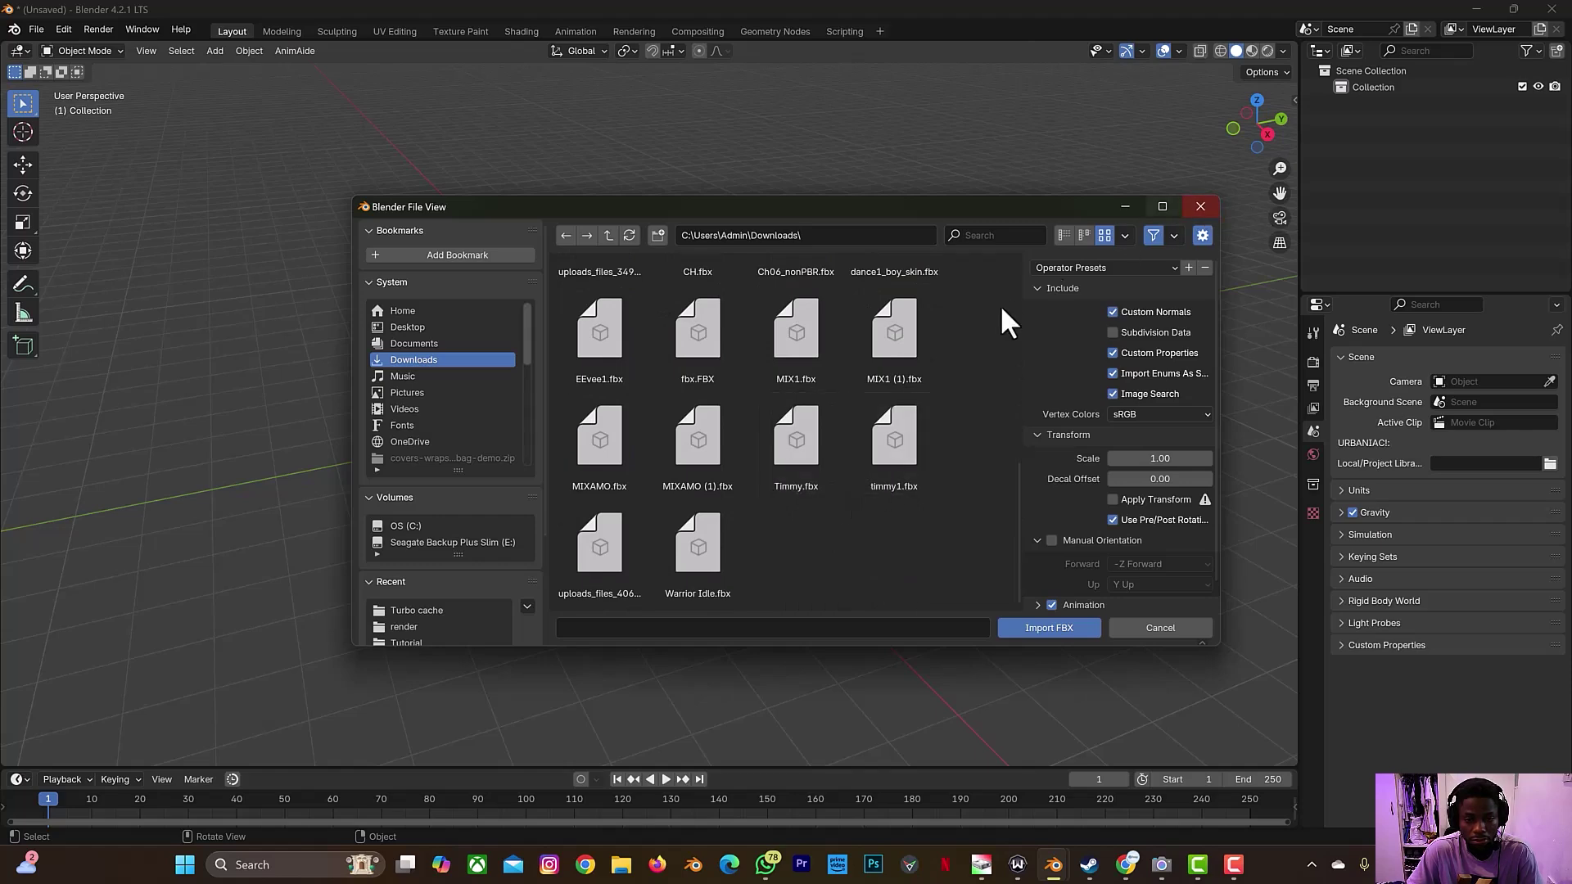
Cancel, then reopen File > Import > FBX in the Downloads folder and browse its files
{"action": "key", "text": "Escape"}
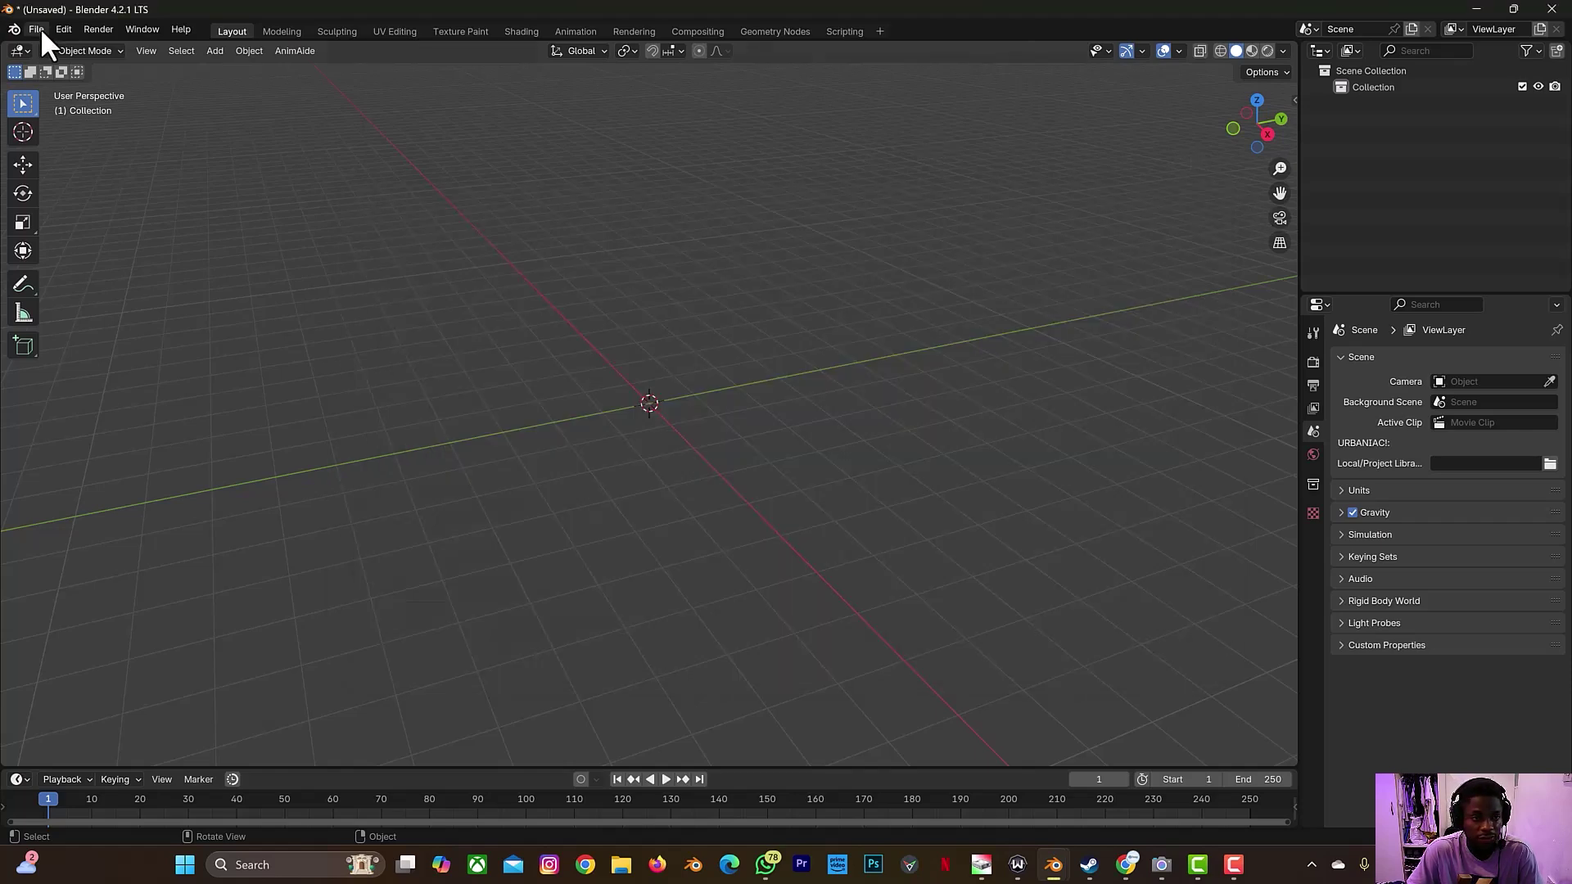
{"action": "left_click", "coordinate": [38, 29]}
{"action": "mouse_move", "coordinate": [97, 263]}
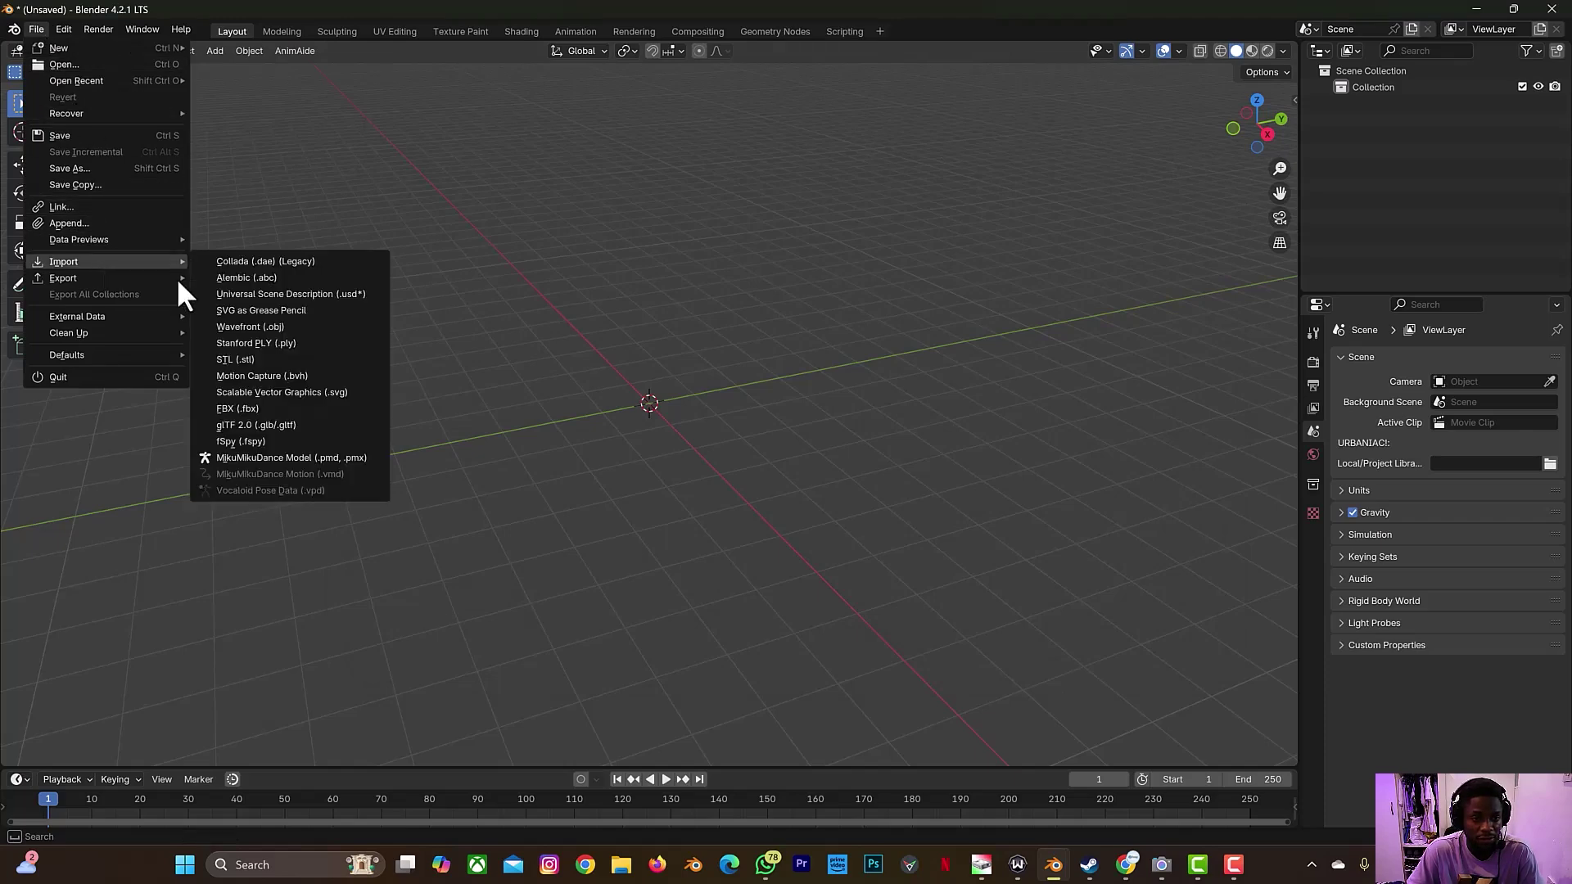
{"action": "left_click", "coordinate": [269, 405]}
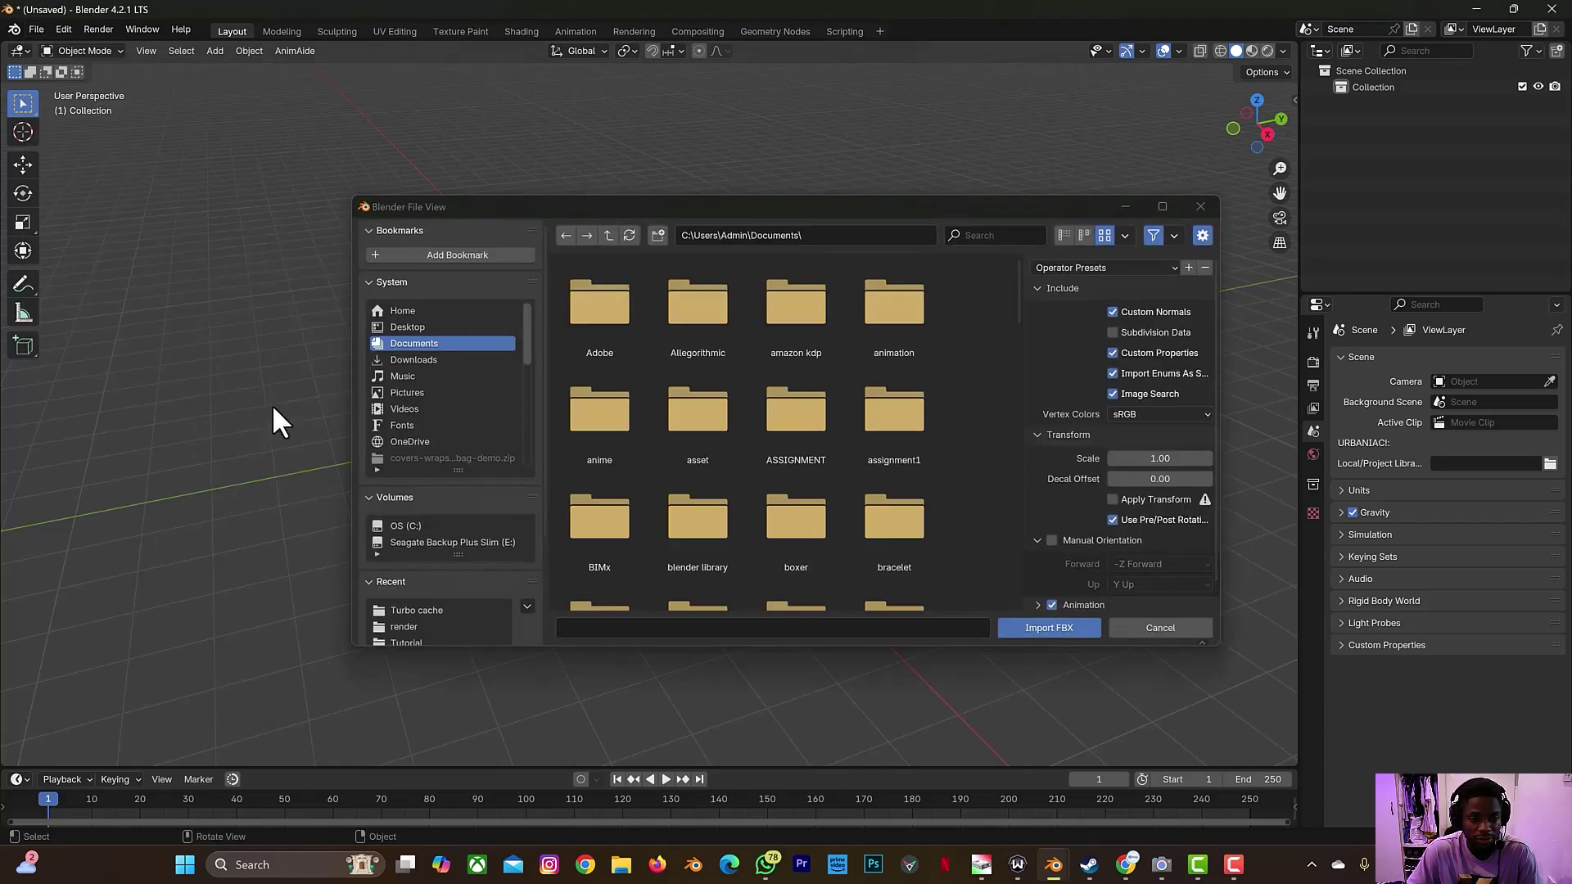
{"action": "left_click", "coordinate": [430, 359]}
{"action": "scroll", "coordinate": [783, 434], "scroll_direction": "down", "scroll_amount": 2}
{"action": "scroll", "coordinate": [784, 434], "scroll_direction": "down", "scroll_amount": 3}
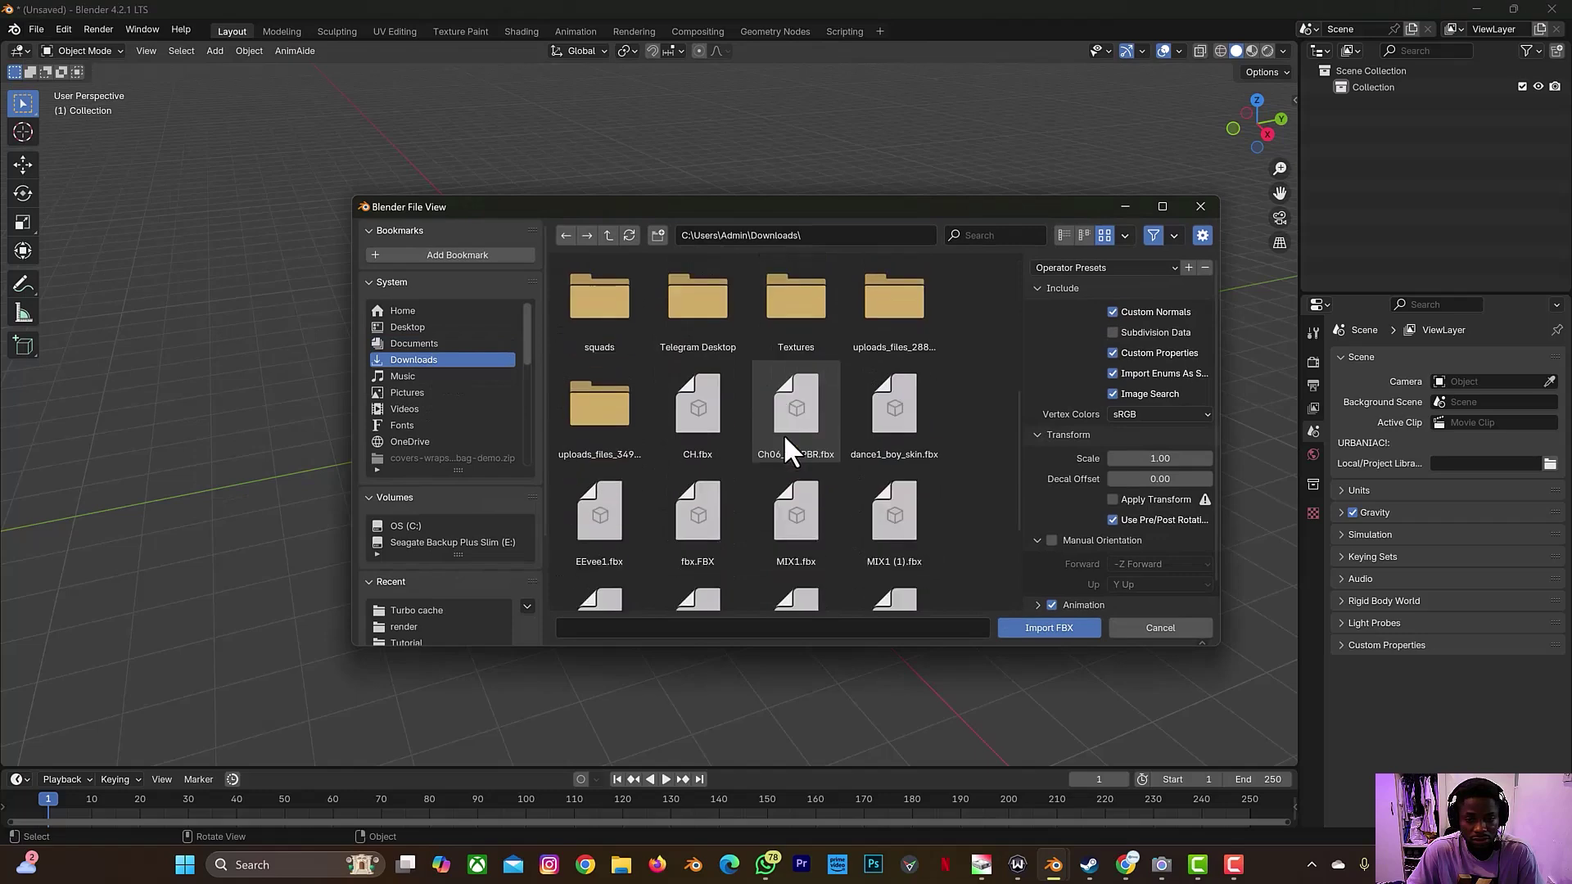
{"action": "scroll", "coordinate": [783, 434], "scroll_direction": "down", "scroll_amount": 2}
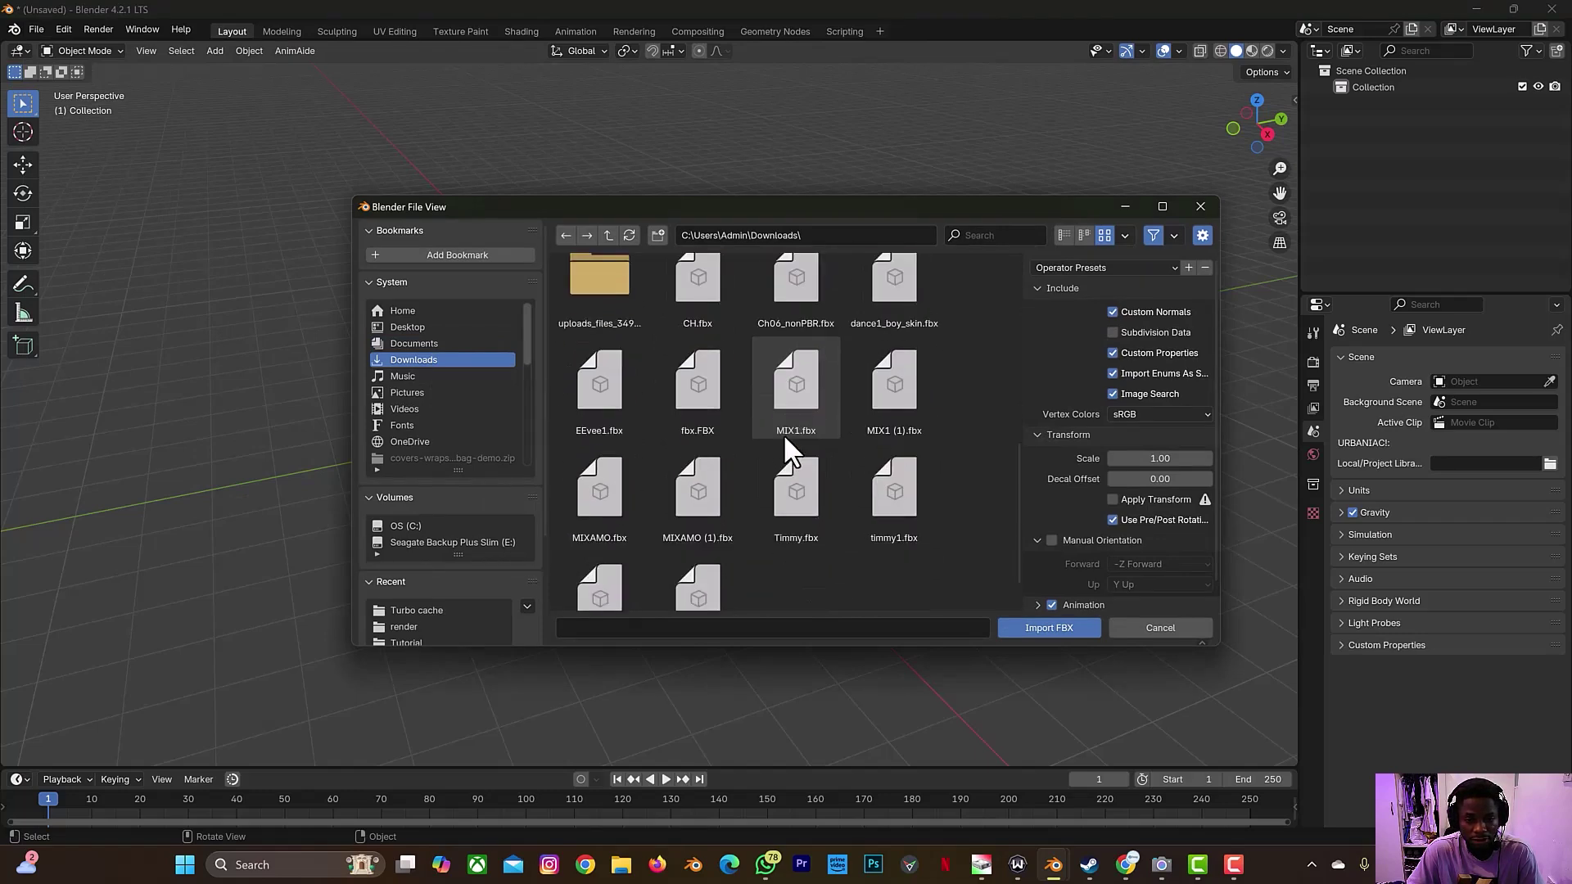
{"action": "scroll", "coordinate": [783, 446], "scroll_direction": "down", "scroll_amount": 1}
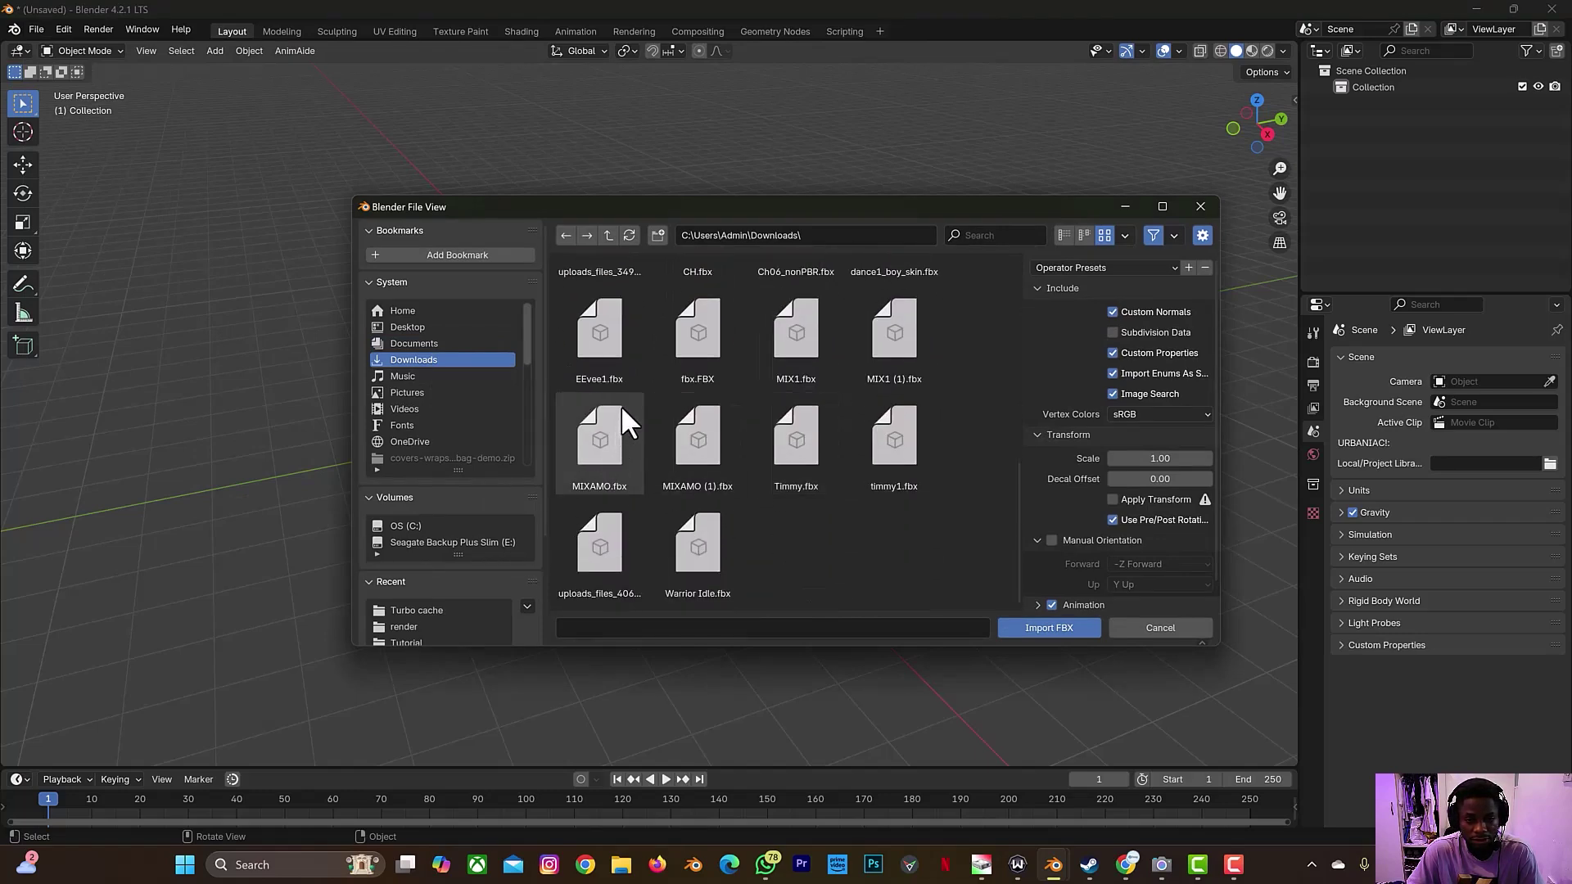
{"action": "scroll", "coordinate": [871, 362], "scroll_direction": "up", "scroll_amount": 2}
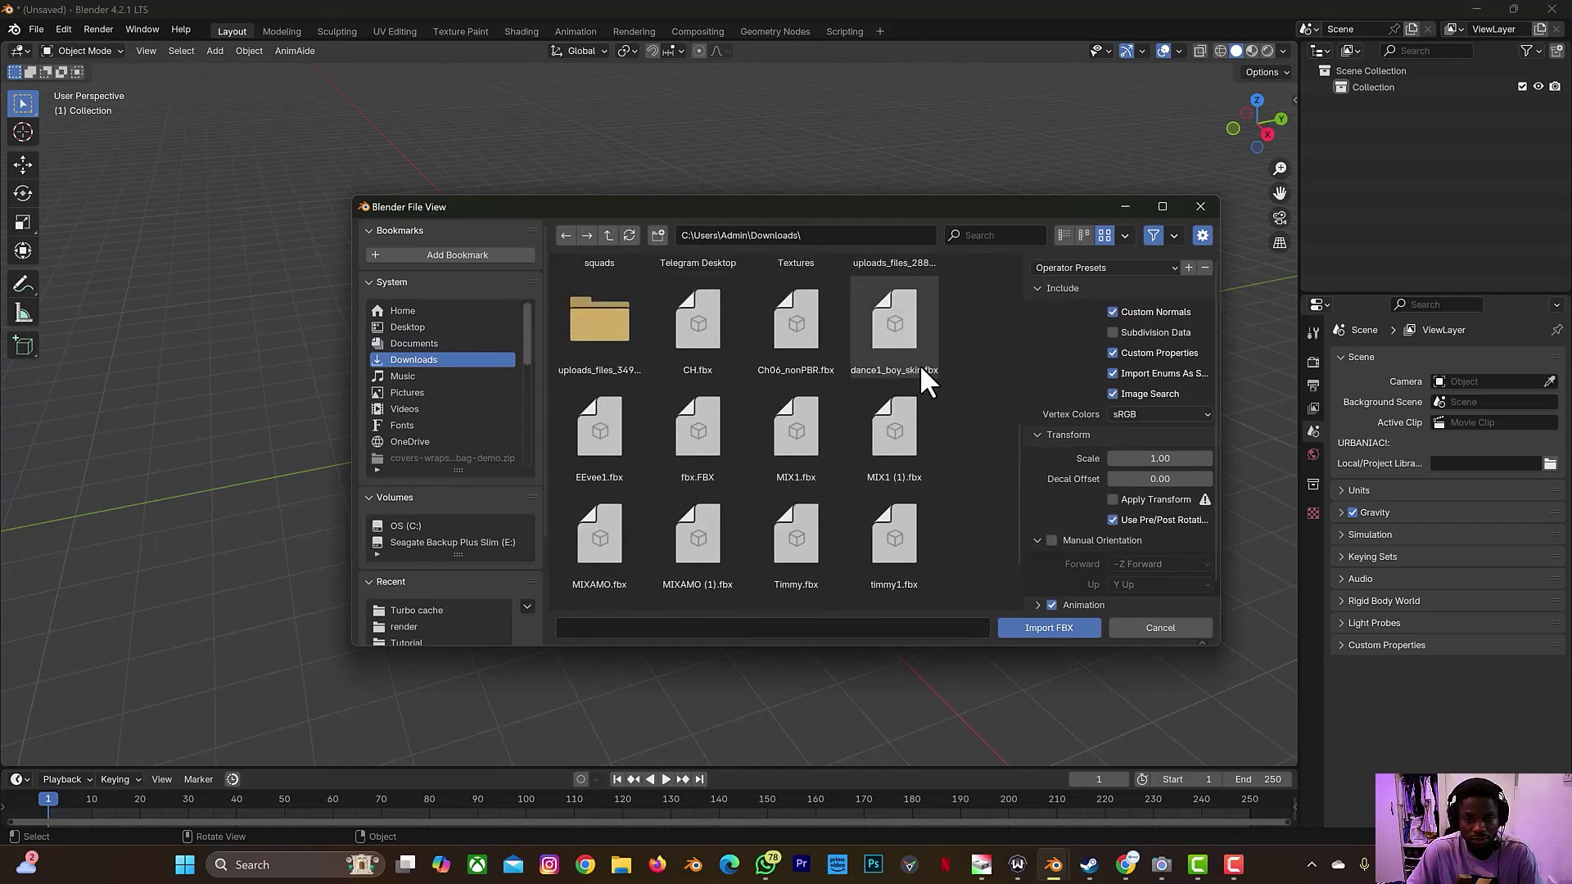
{"action": "left_click", "coordinate": [1125, 865]}
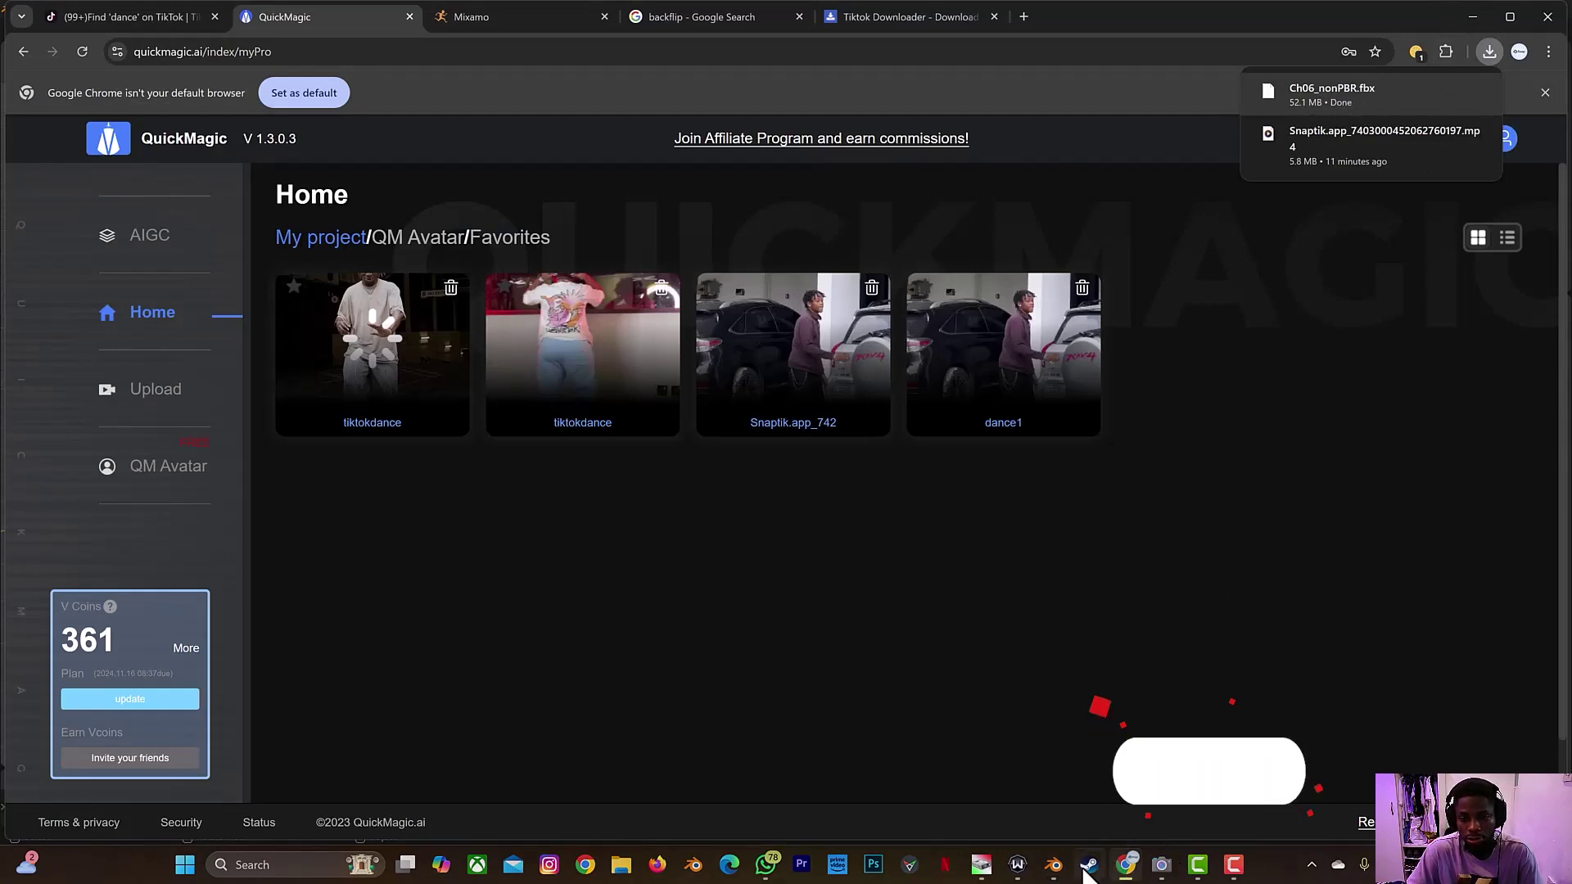
Import Ch06_nonPBR.fbx into the scene
{"action": "mouse_move", "coordinate": [1056, 866]}
{"action": "left_click", "coordinate": [1097, 791]}
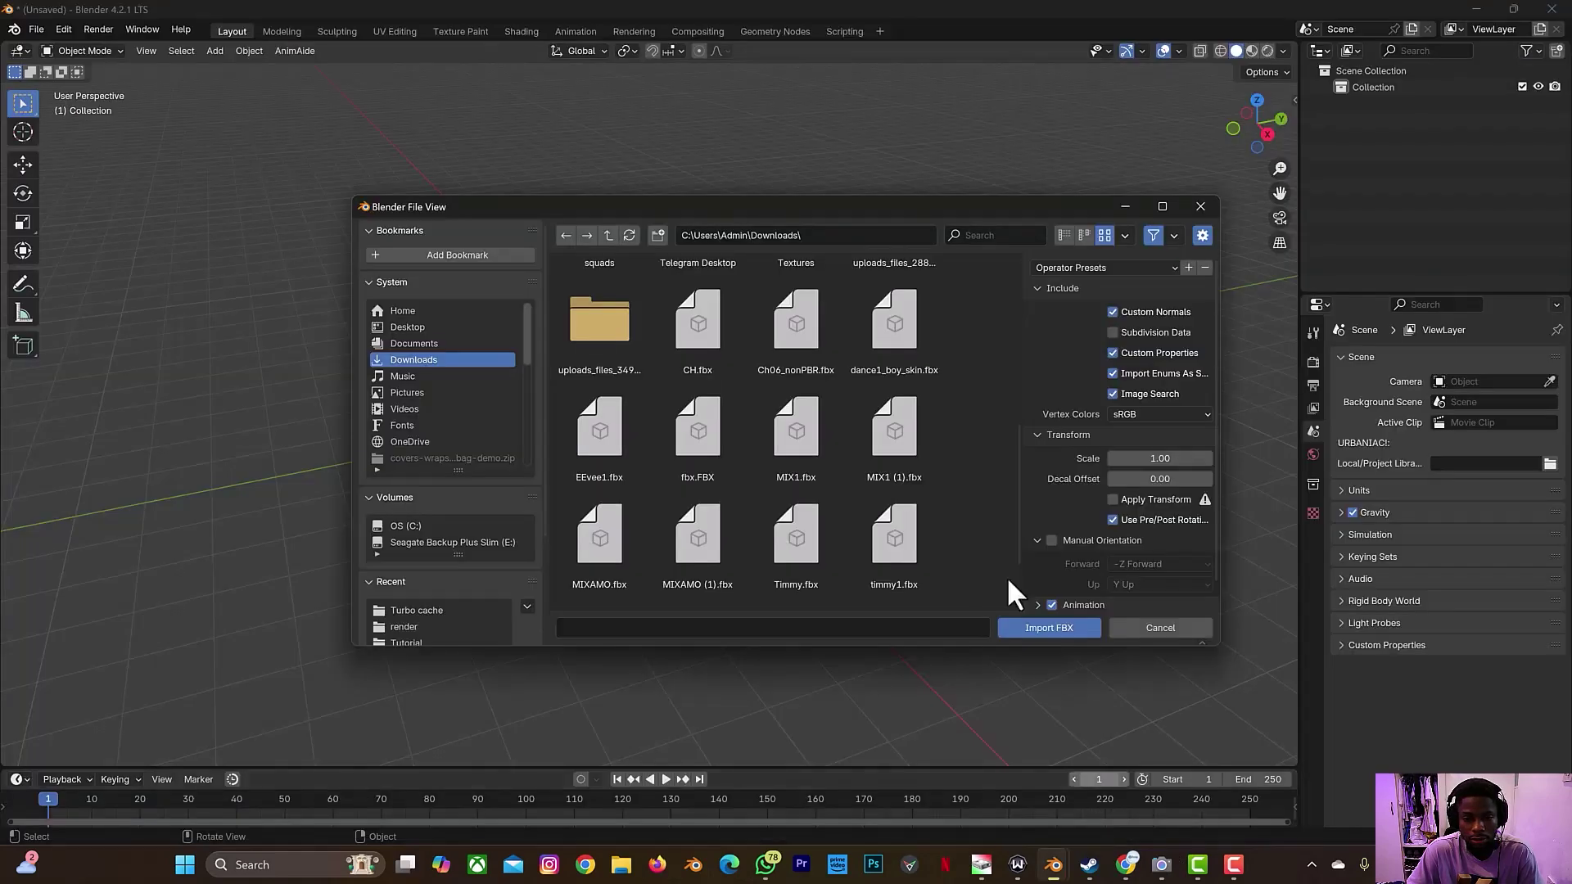
{"action": "left_click", "coordinate": [799, 360]}
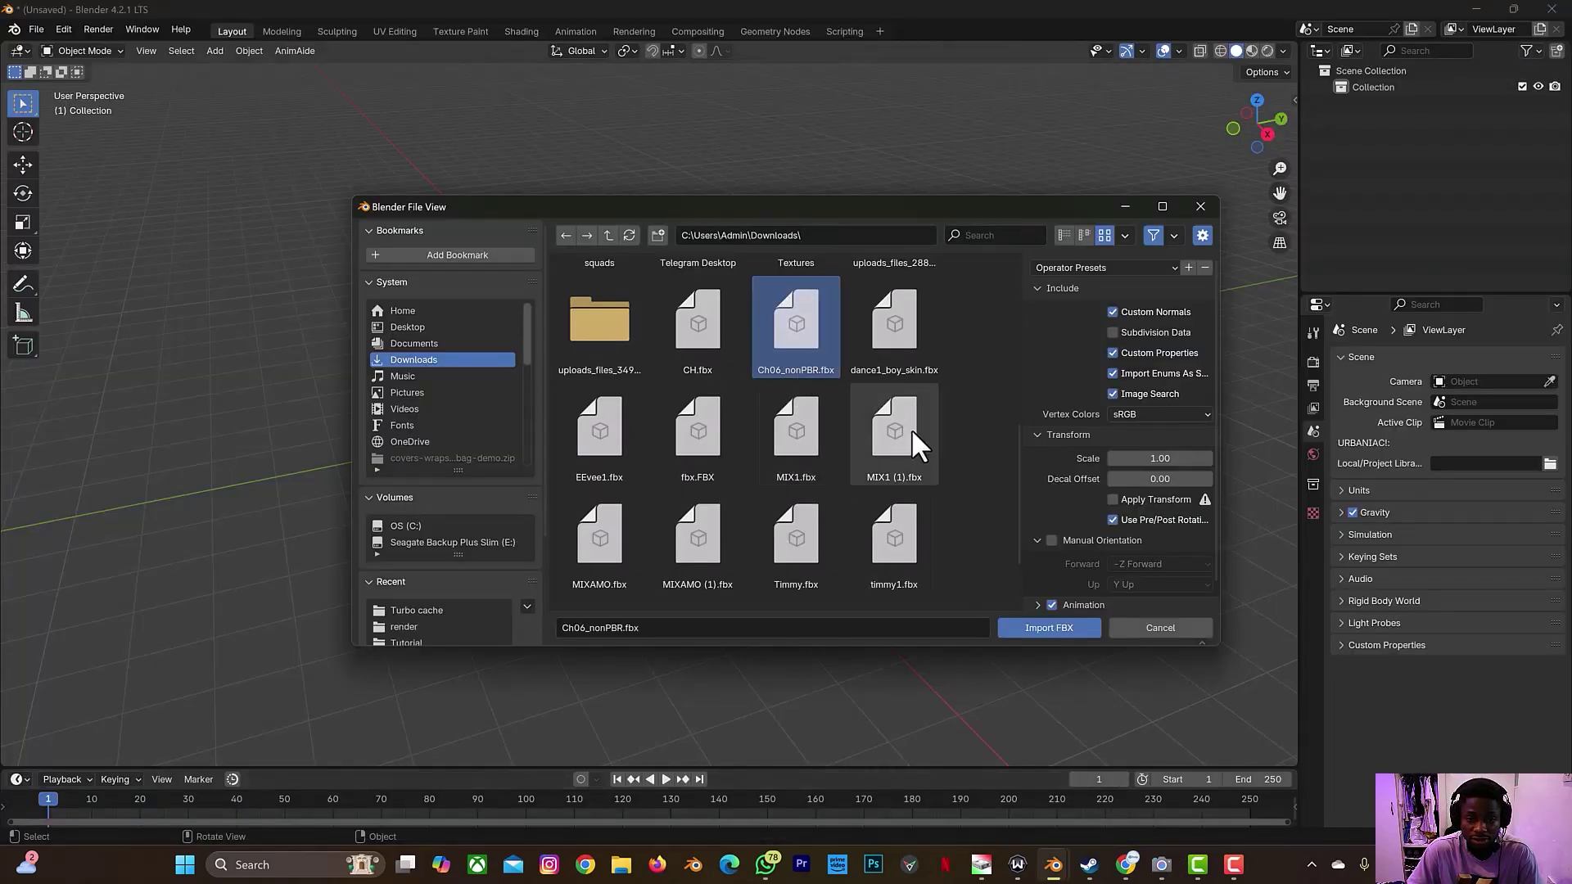
{"action": "left_click", "coordinate": [1017, 629]}
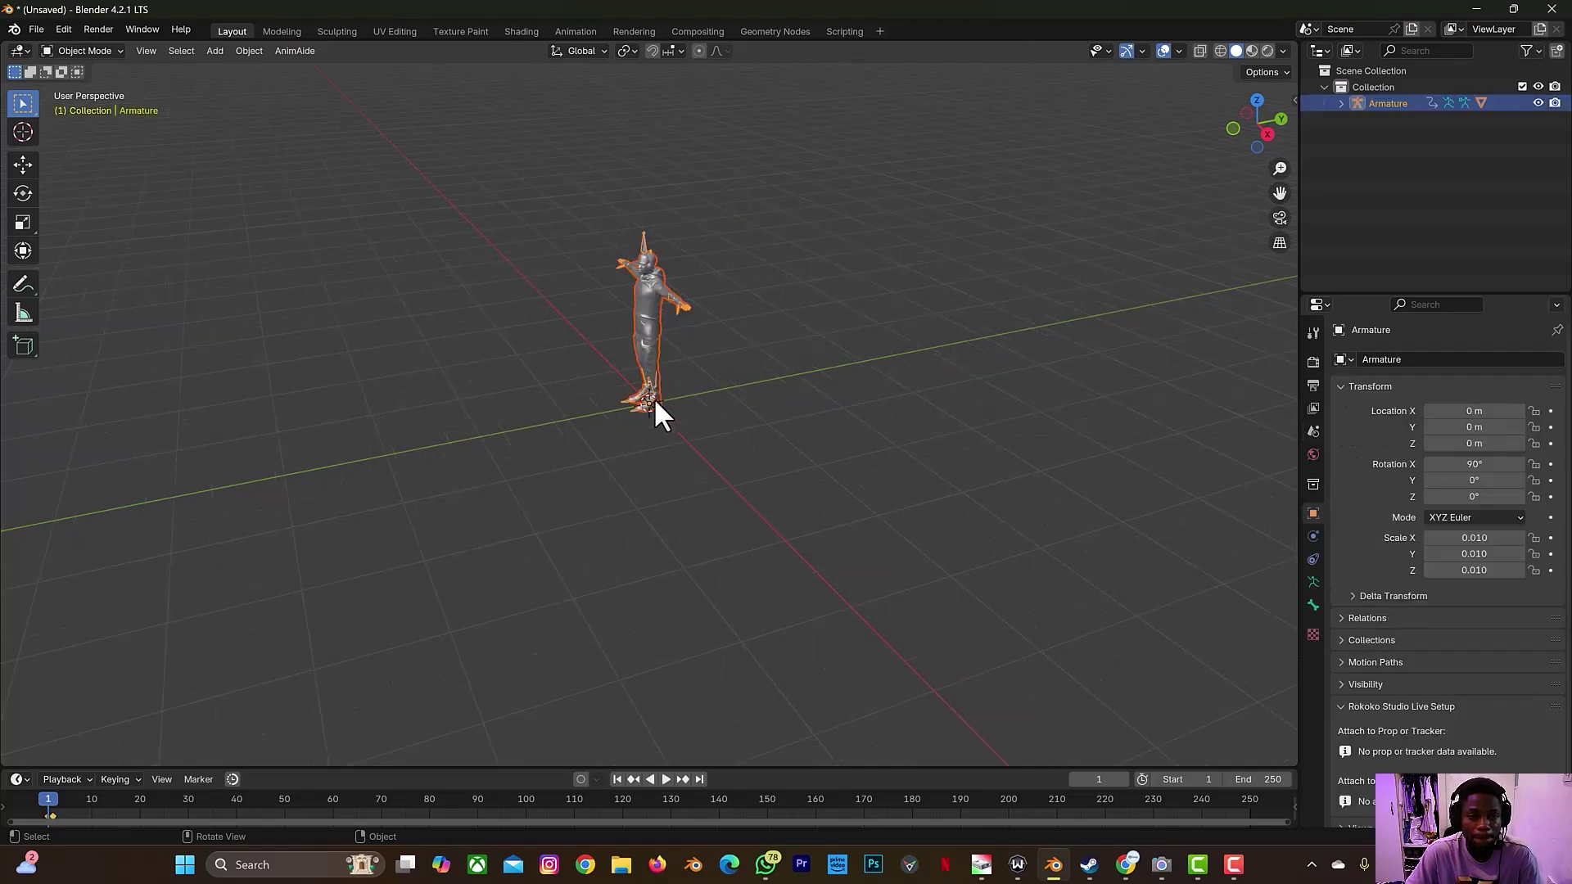
Face the character front-on in Material Preview shading and zoom in on it
{"action": "left_click_drag", "start_coordinate": [1267, 131], "coordinate": [1233, 71]}
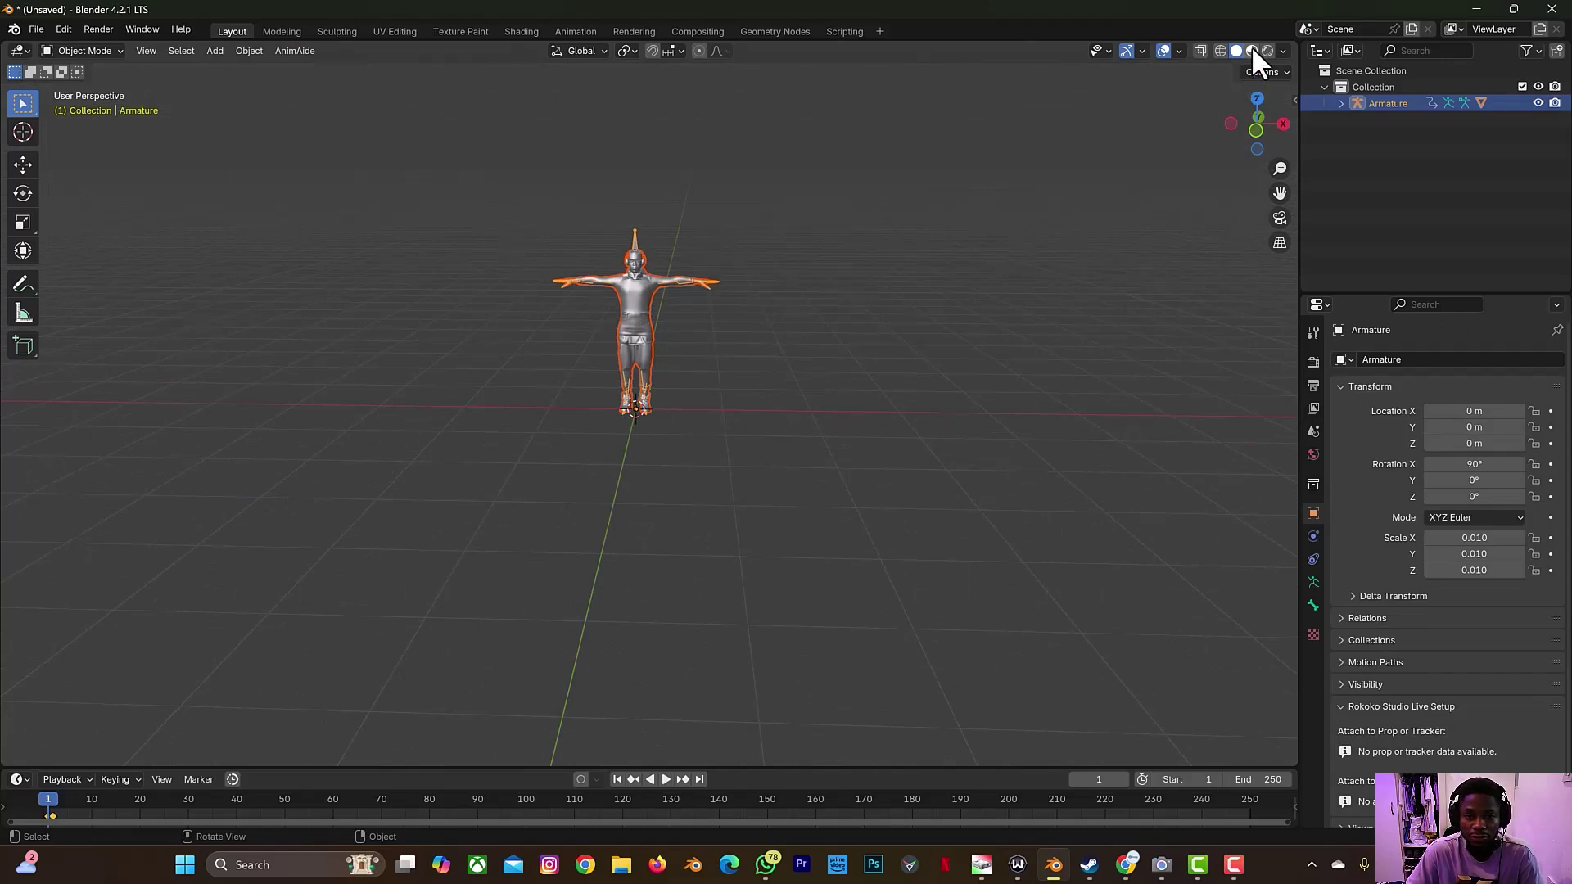
{"action": "left_click", "coordinate": [1251, 46]}
{"action": "scroll", "coordinate": [688, 360], "scroll_direction": "up", "scroll_amount": 4}
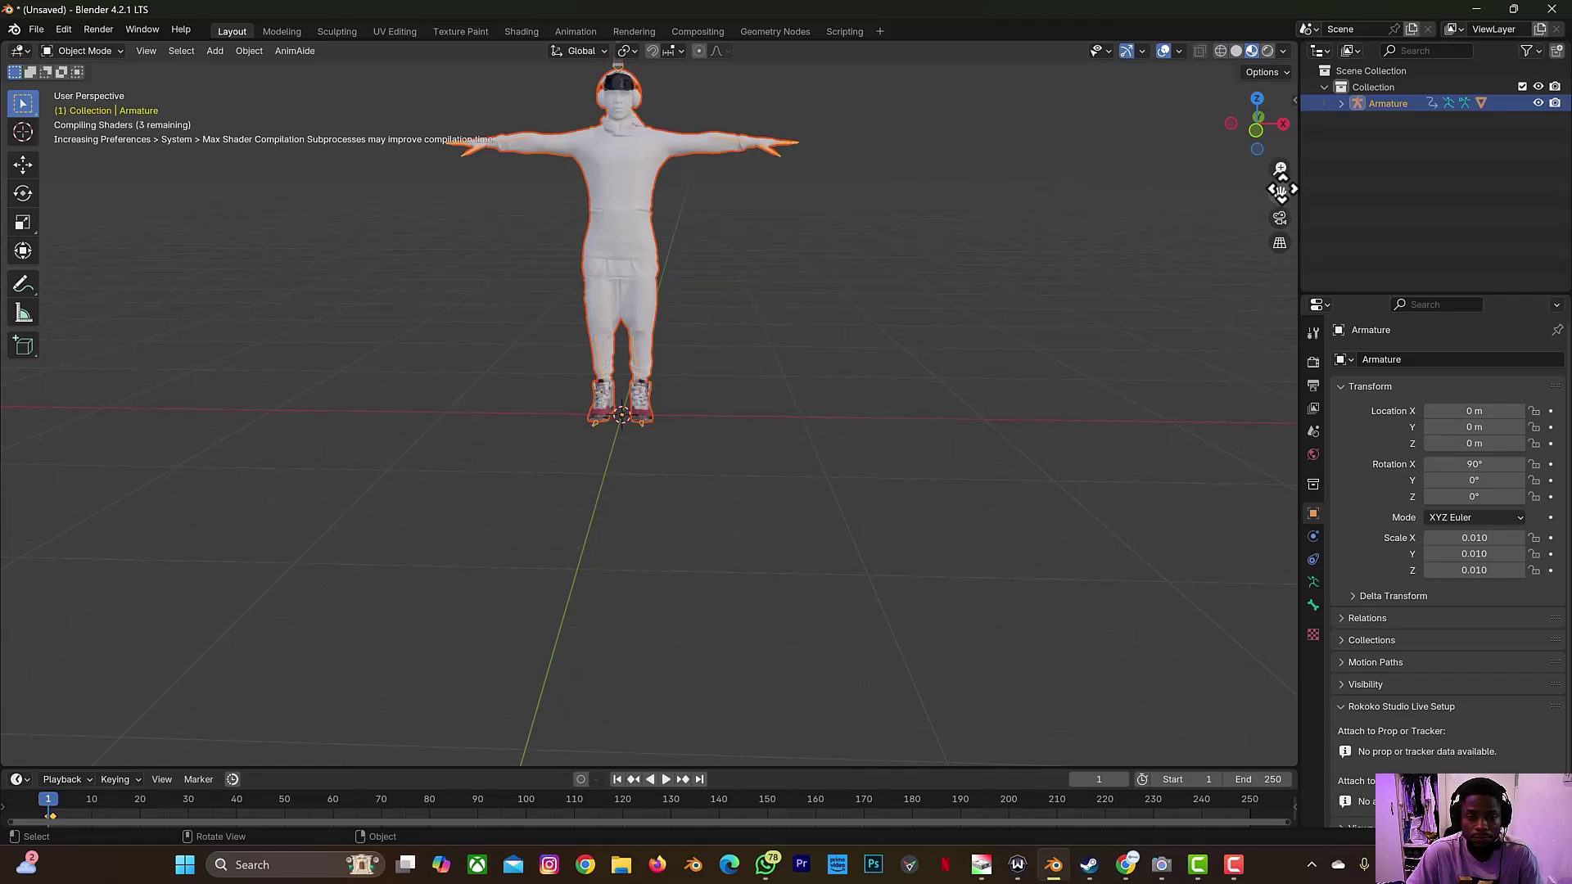
{"action": "left_click_drag", "start_coordinate": [1280, 190], "coordinate": [1278, 199]}
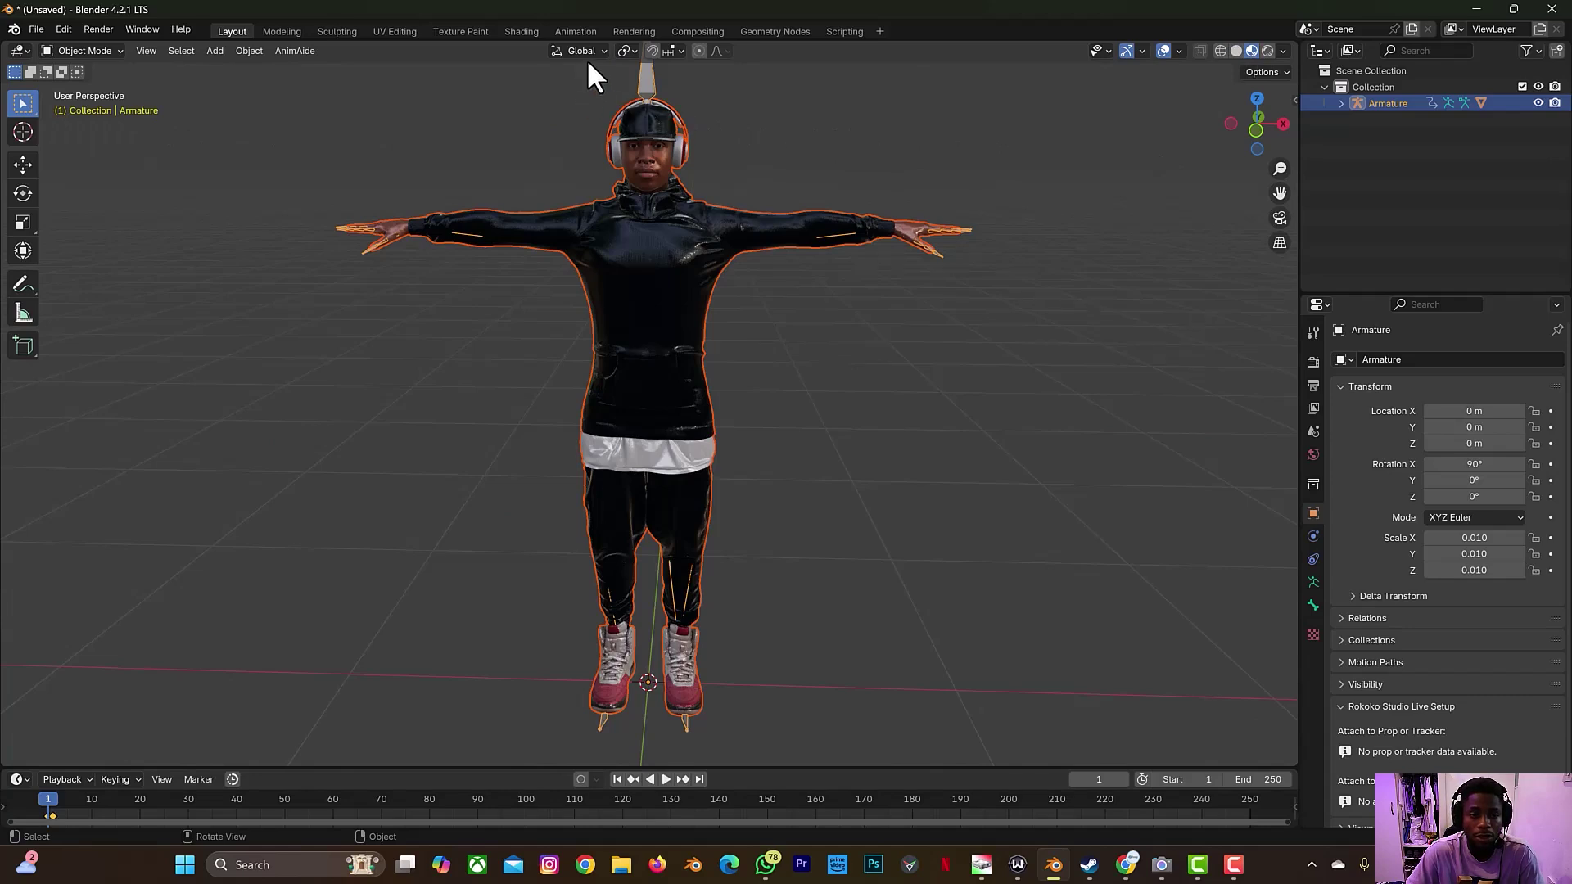
Reload the QuickMagic page, open the tiktokdance result and download it as tiktokdance (1).zip
{"action": "left_click", "coordinate": [1124, 872]}
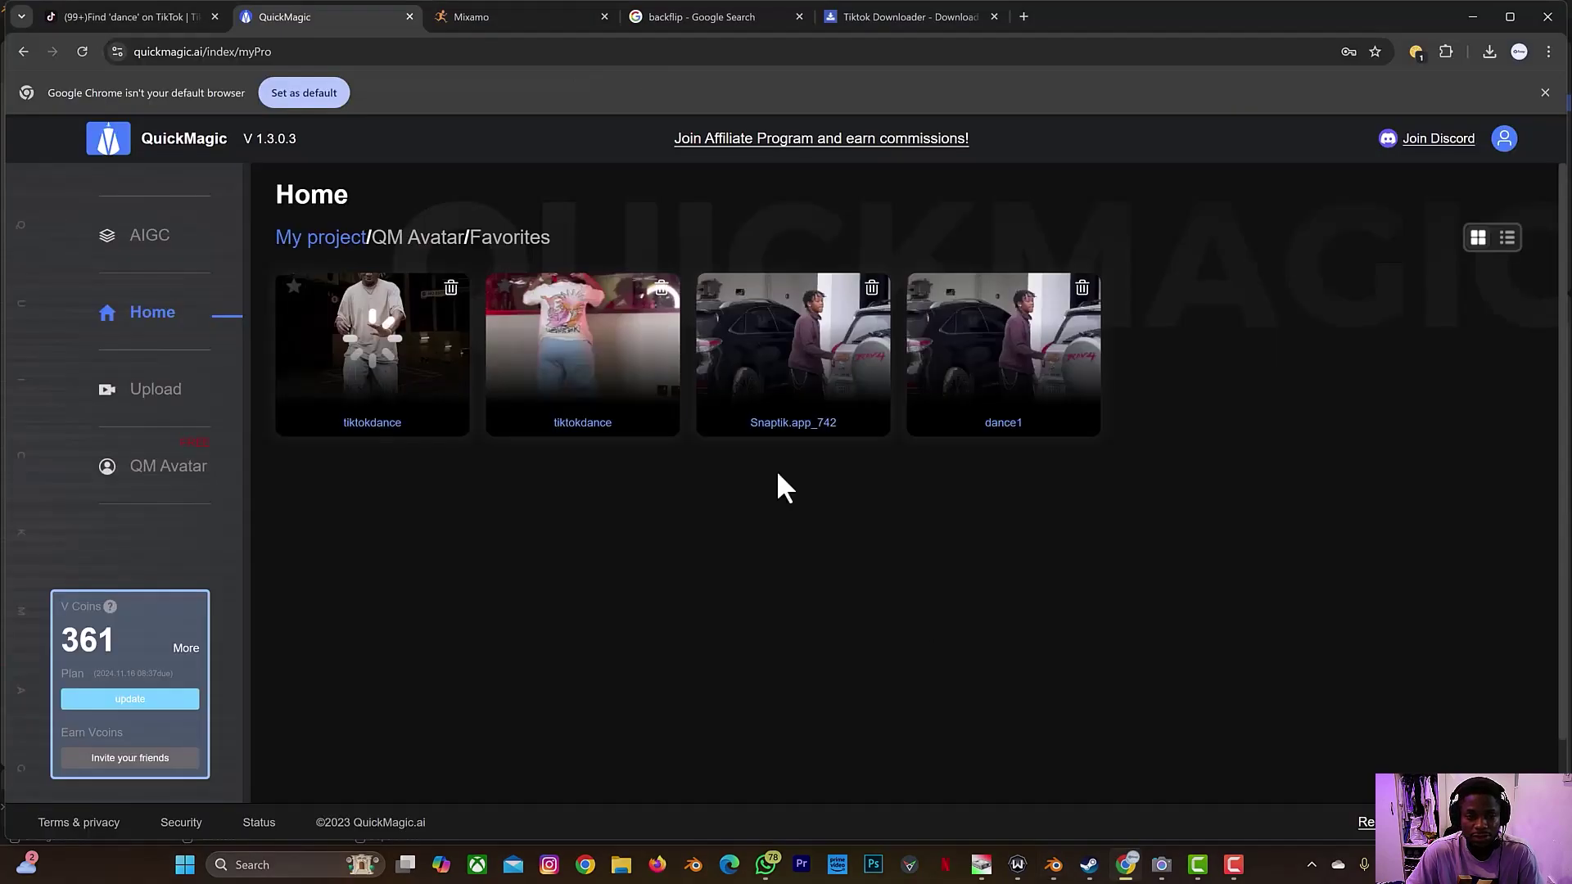
{"action": "left_click", "coordinate": [82, 52]}
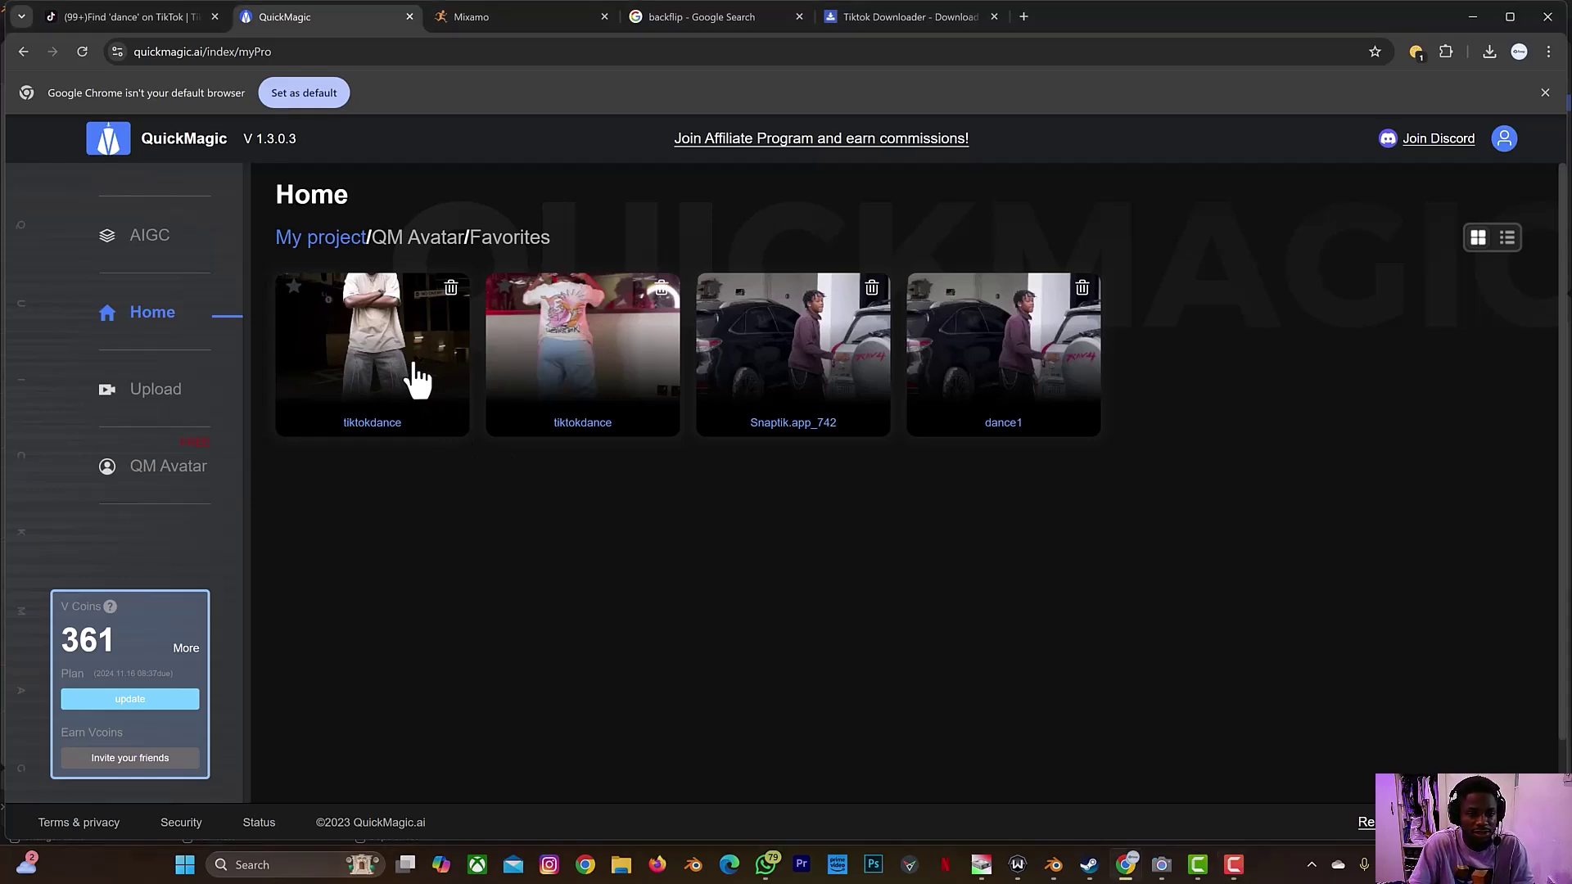
{"action": "left_click", "coordinate": [416, 376]}
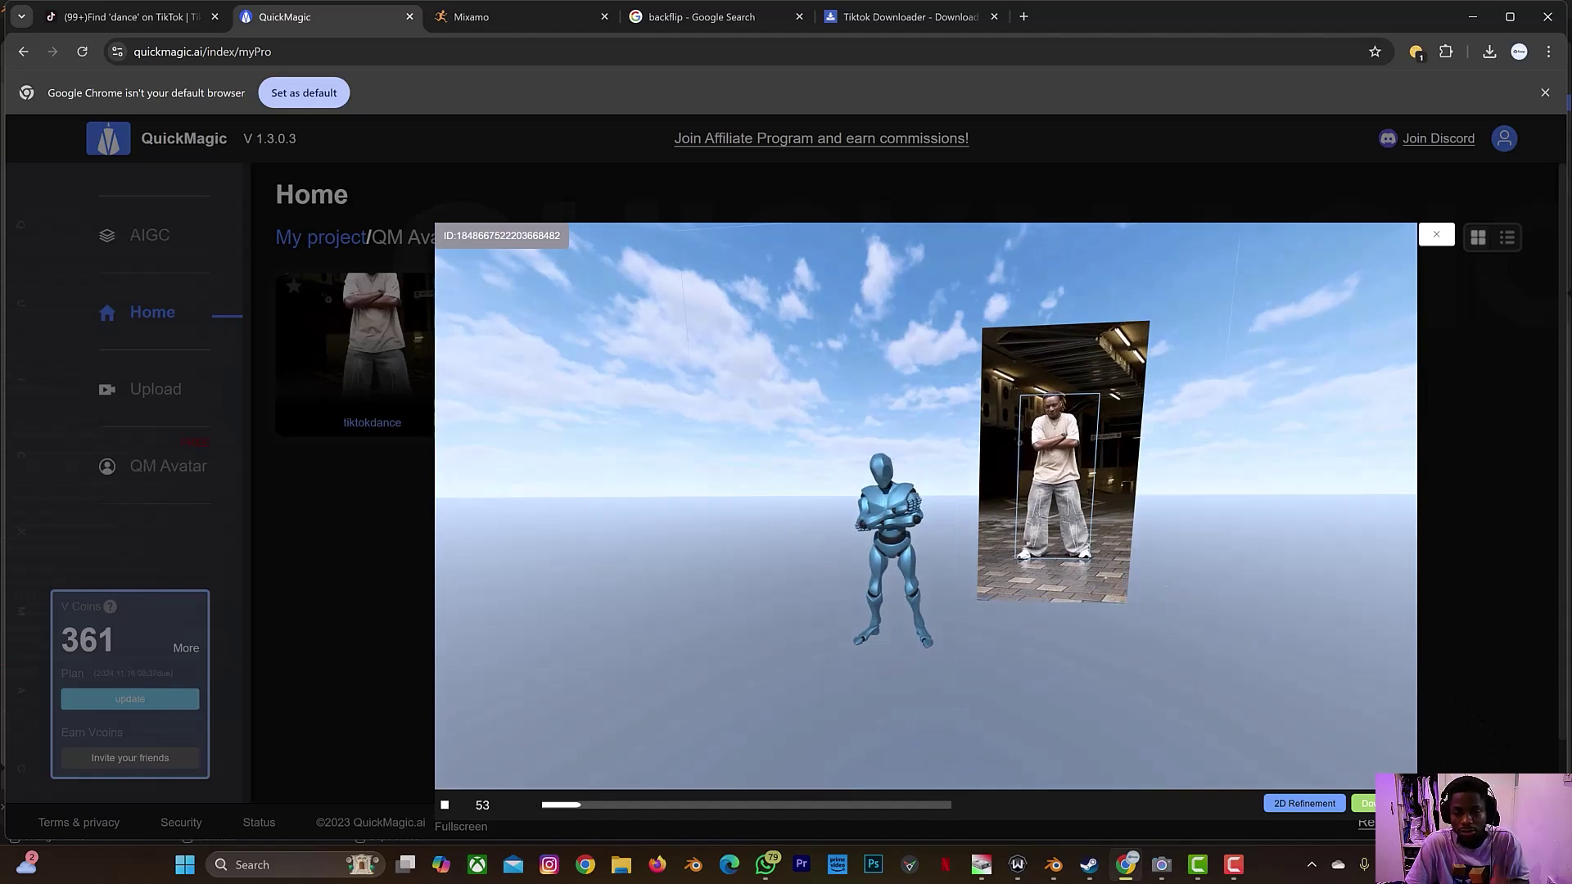
{"action": "left_click", "coordinate": [1366, 804]}
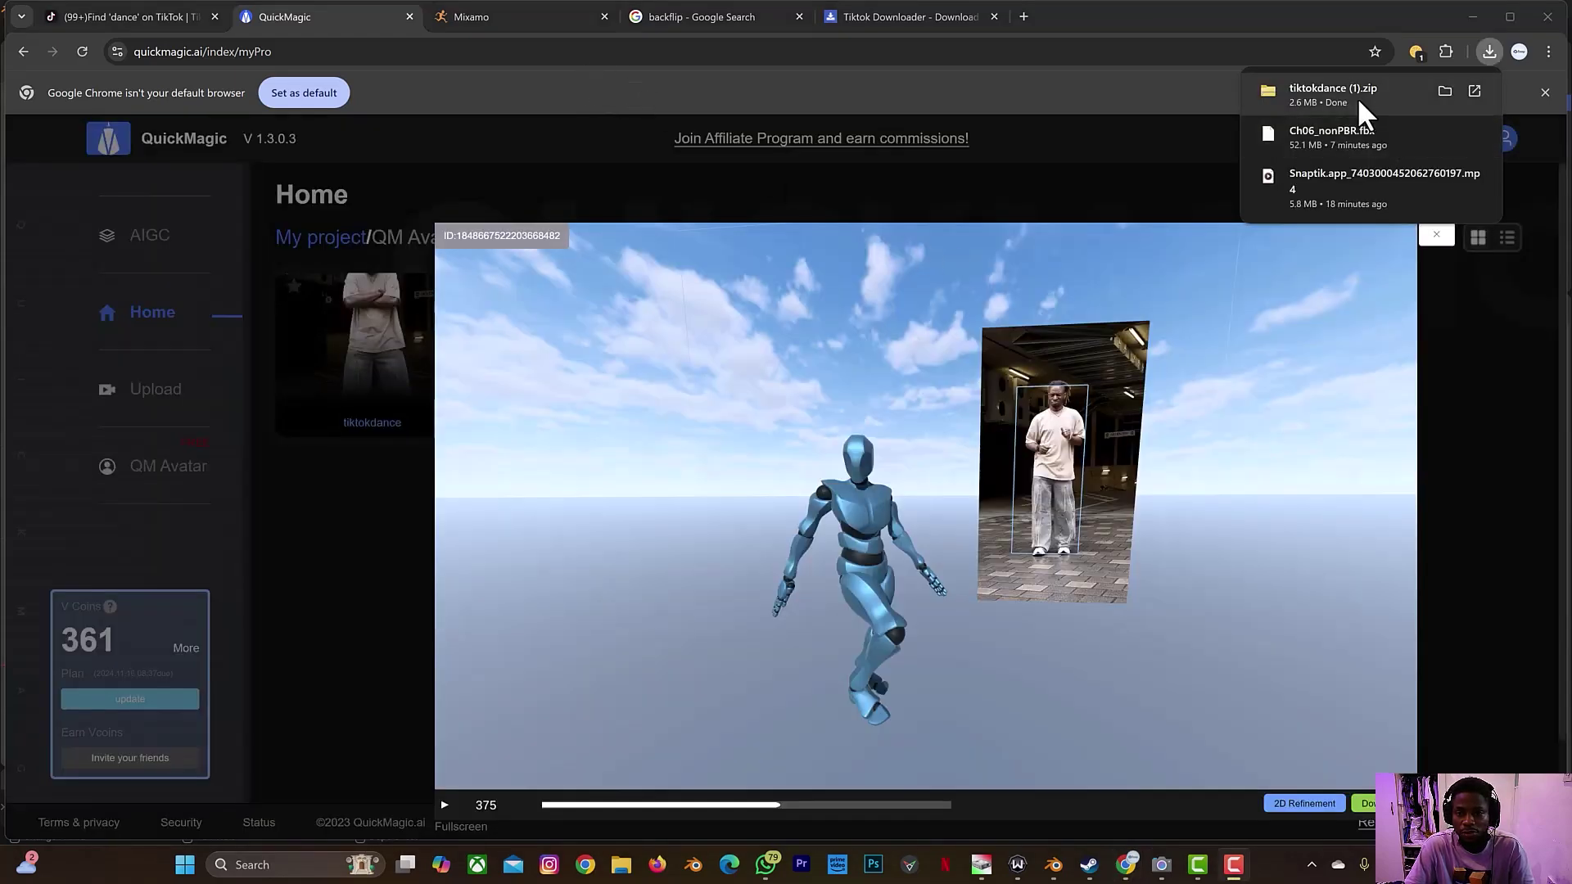
Open tiktokdance (1).zip, select tiktokdance_Mixamo inside it, then go to the Downloads folder
{"action": "left_click", "coordinate": [1354, 93]}
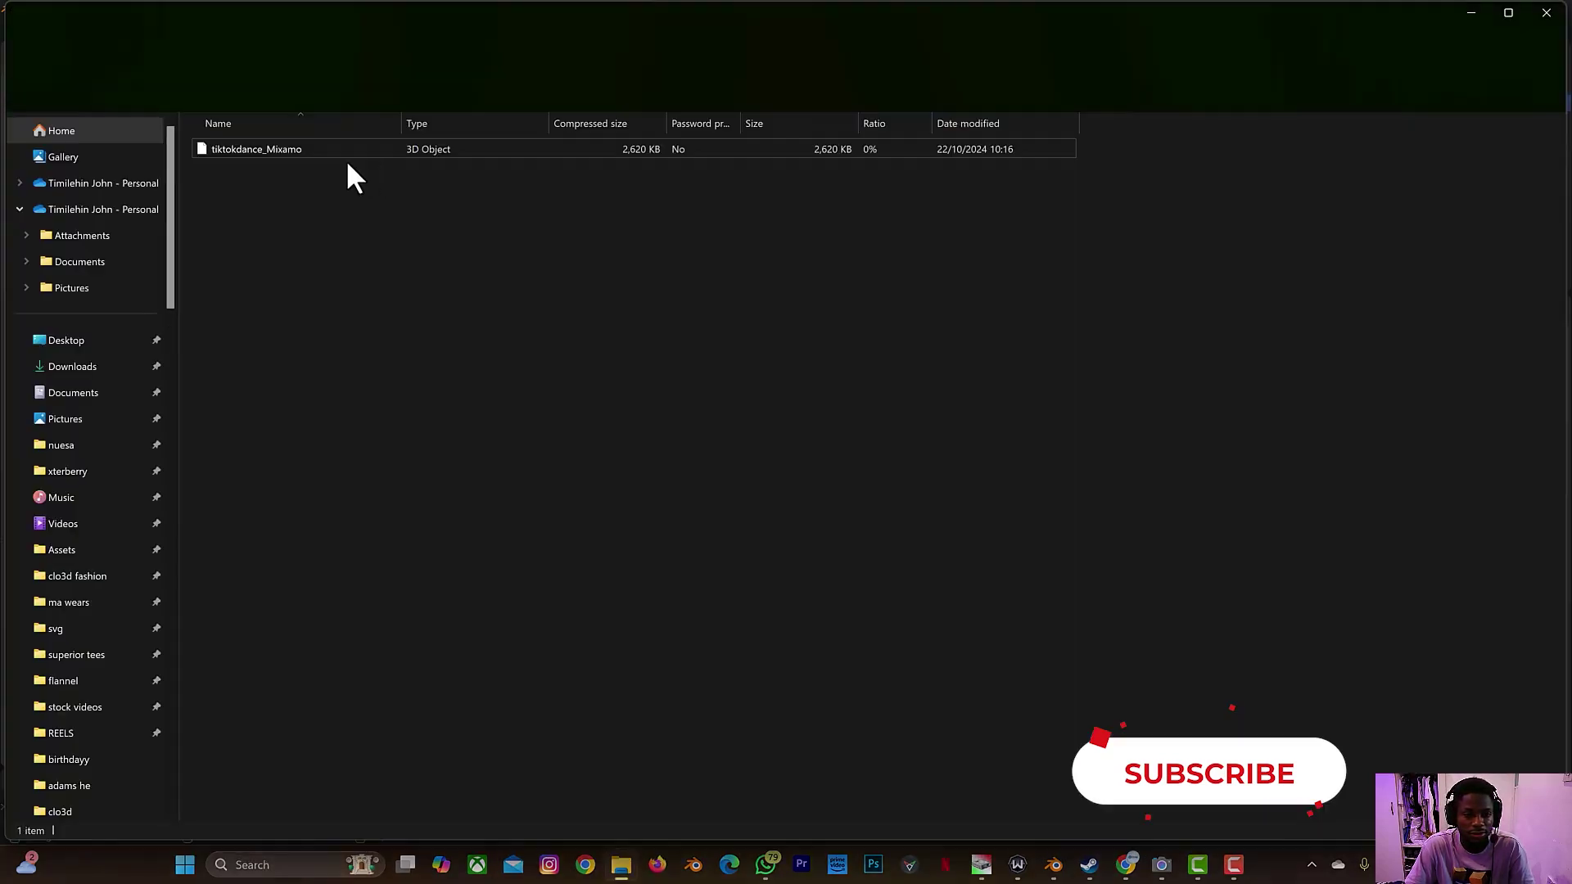
{"action": "left_click", "coordinate": [355, 149]}
{"action": "scroll", "coordinate": [50, 700], "scroll_direction": "down", "scroll_amount": 4}
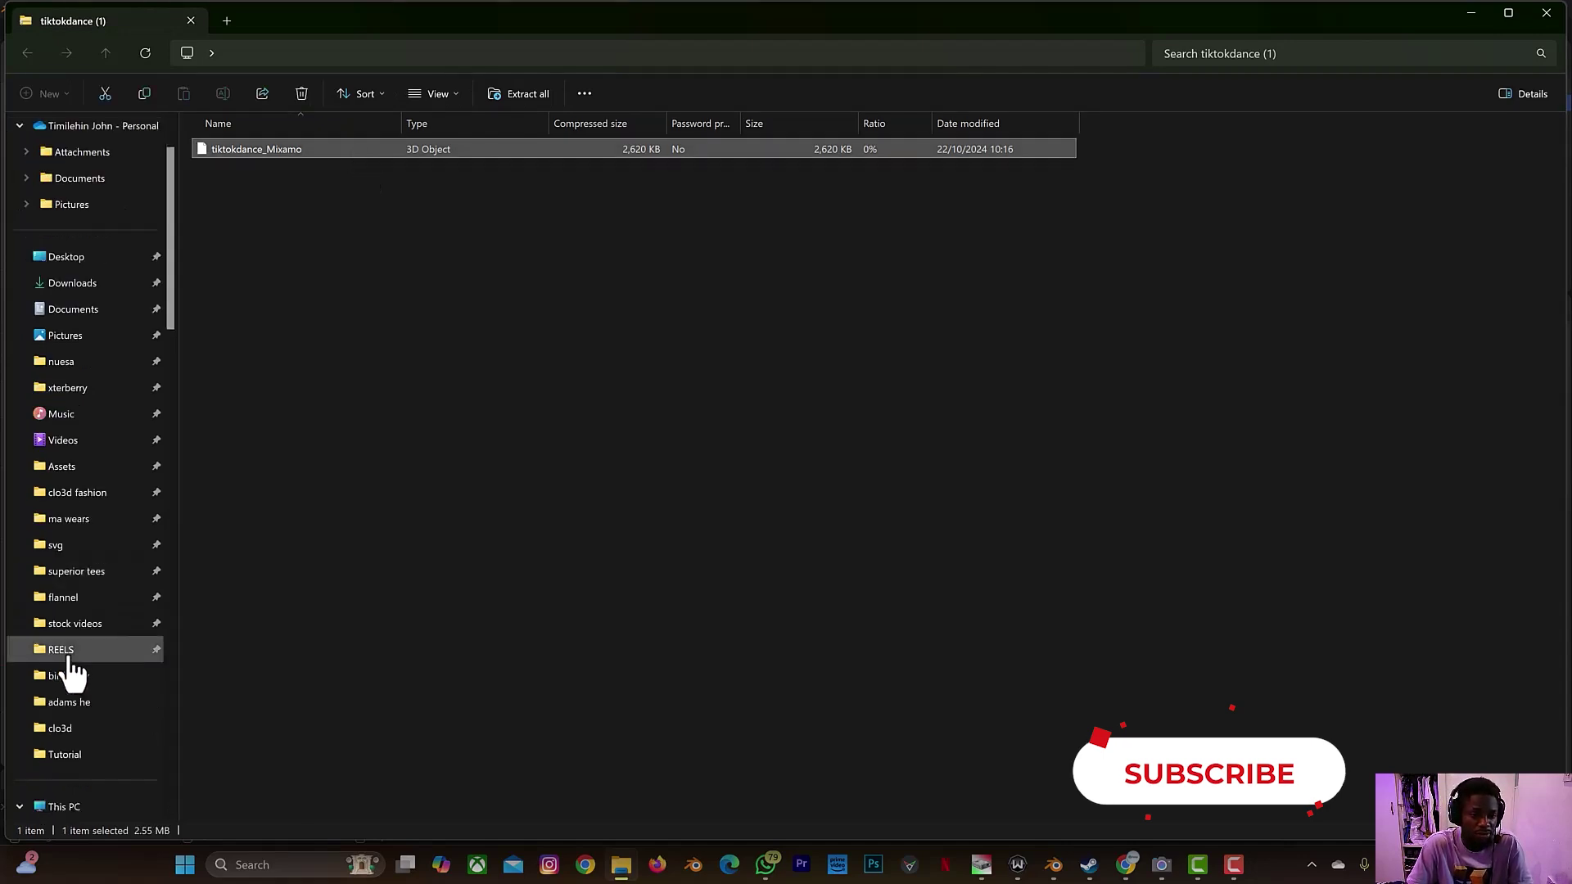
{"action": "scroll", "coordinate": [115, 553], "scroll_direction": "up", "scroll_amount": 4}
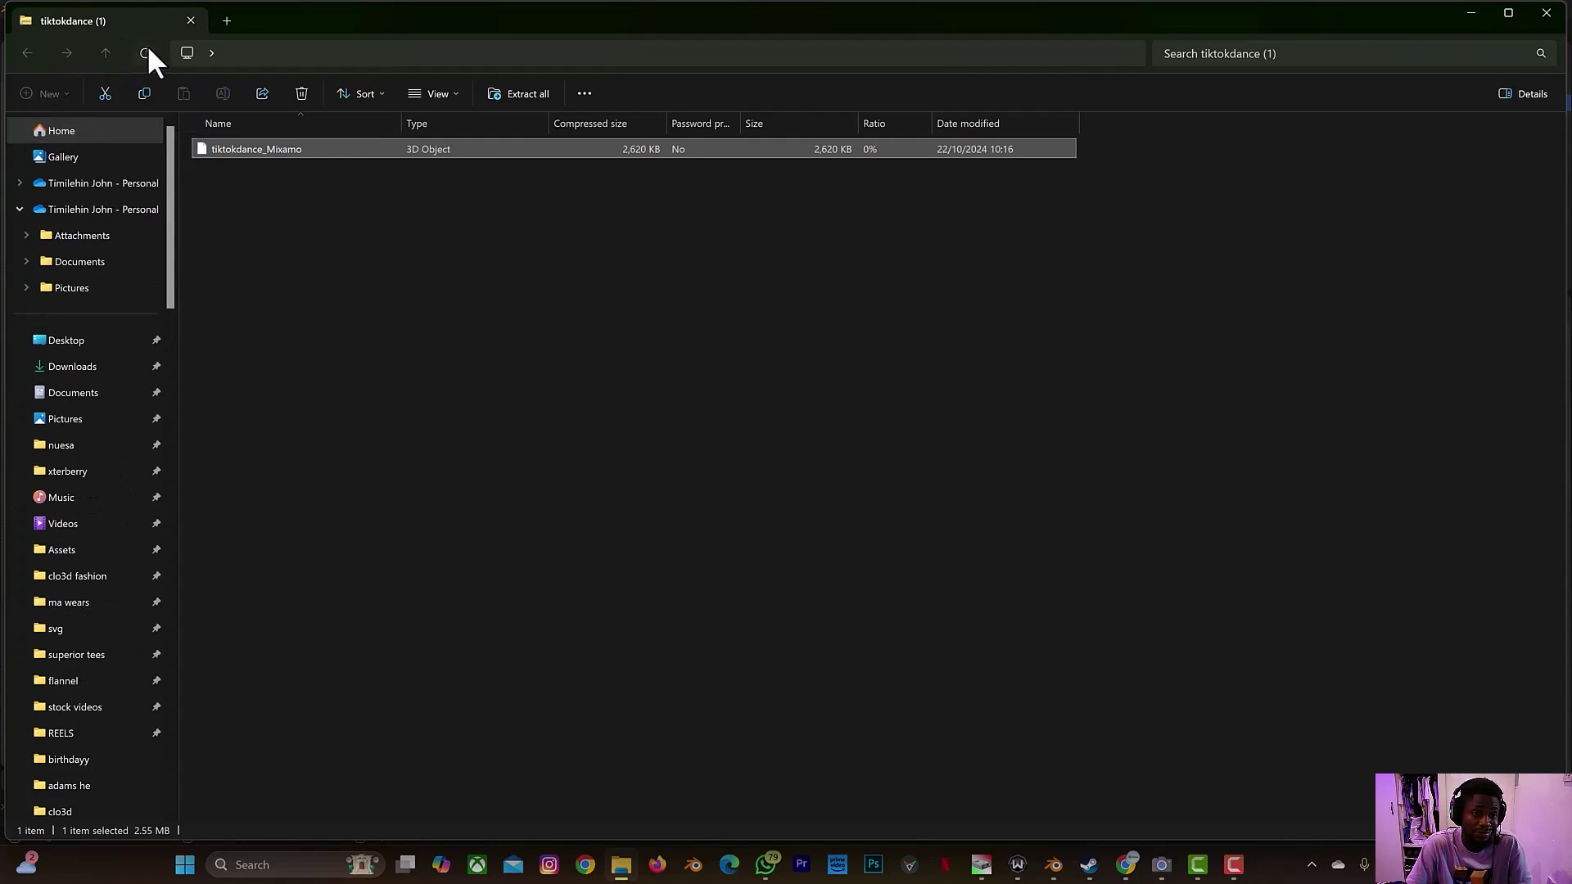
{"action": "left_click", "coordinate": [90, 370]}
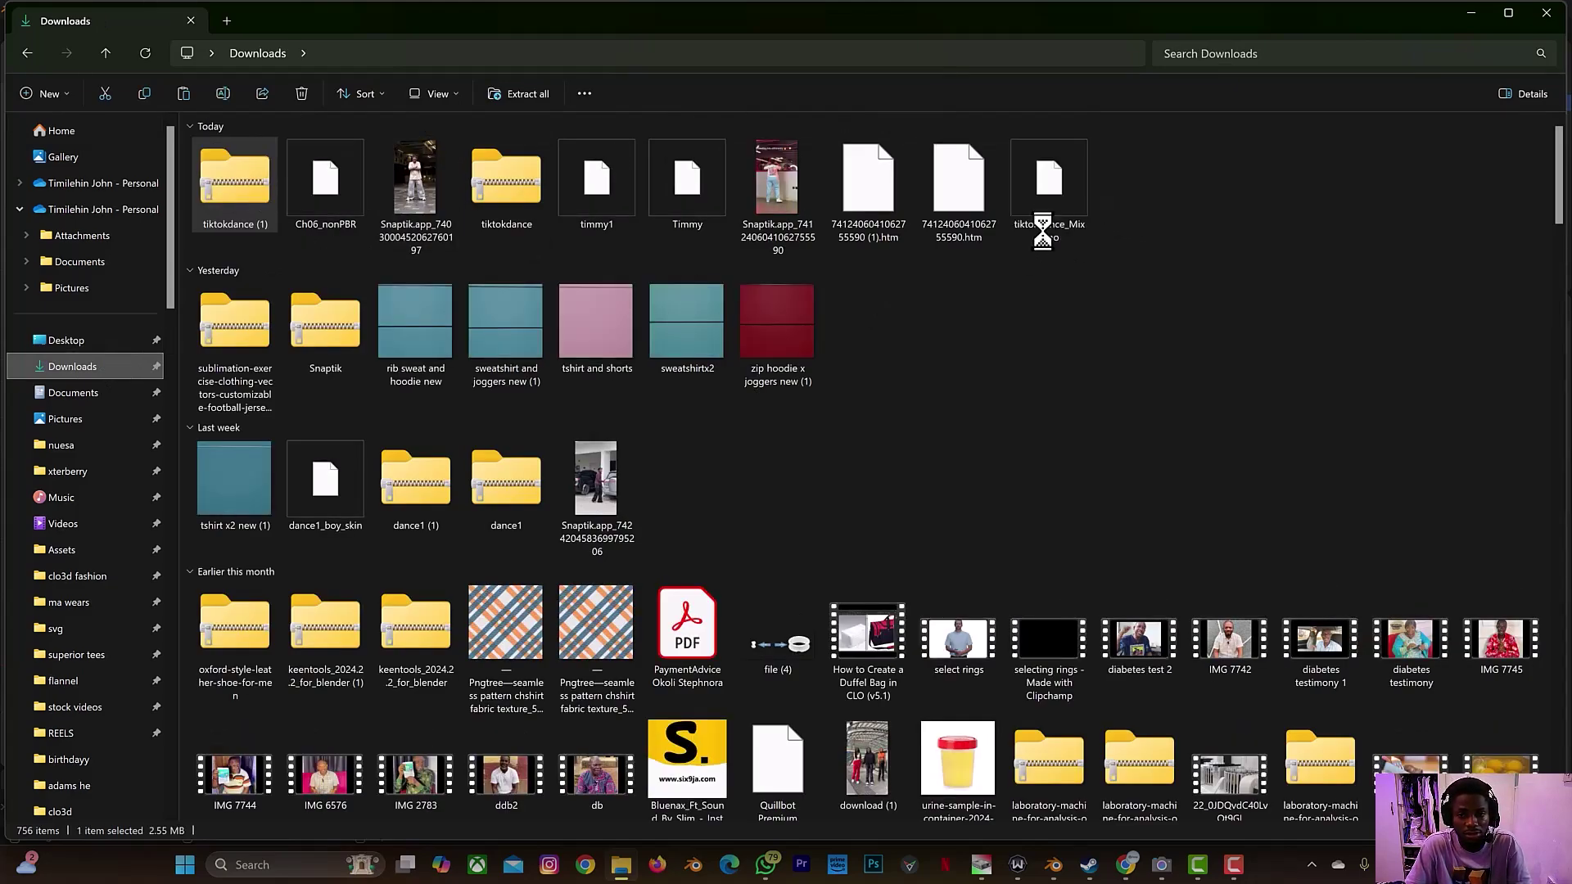
Add a new Collection 2 in the Outliner and make it the active collection
{"action": "left_click", "coordinate": [1054, 866]}
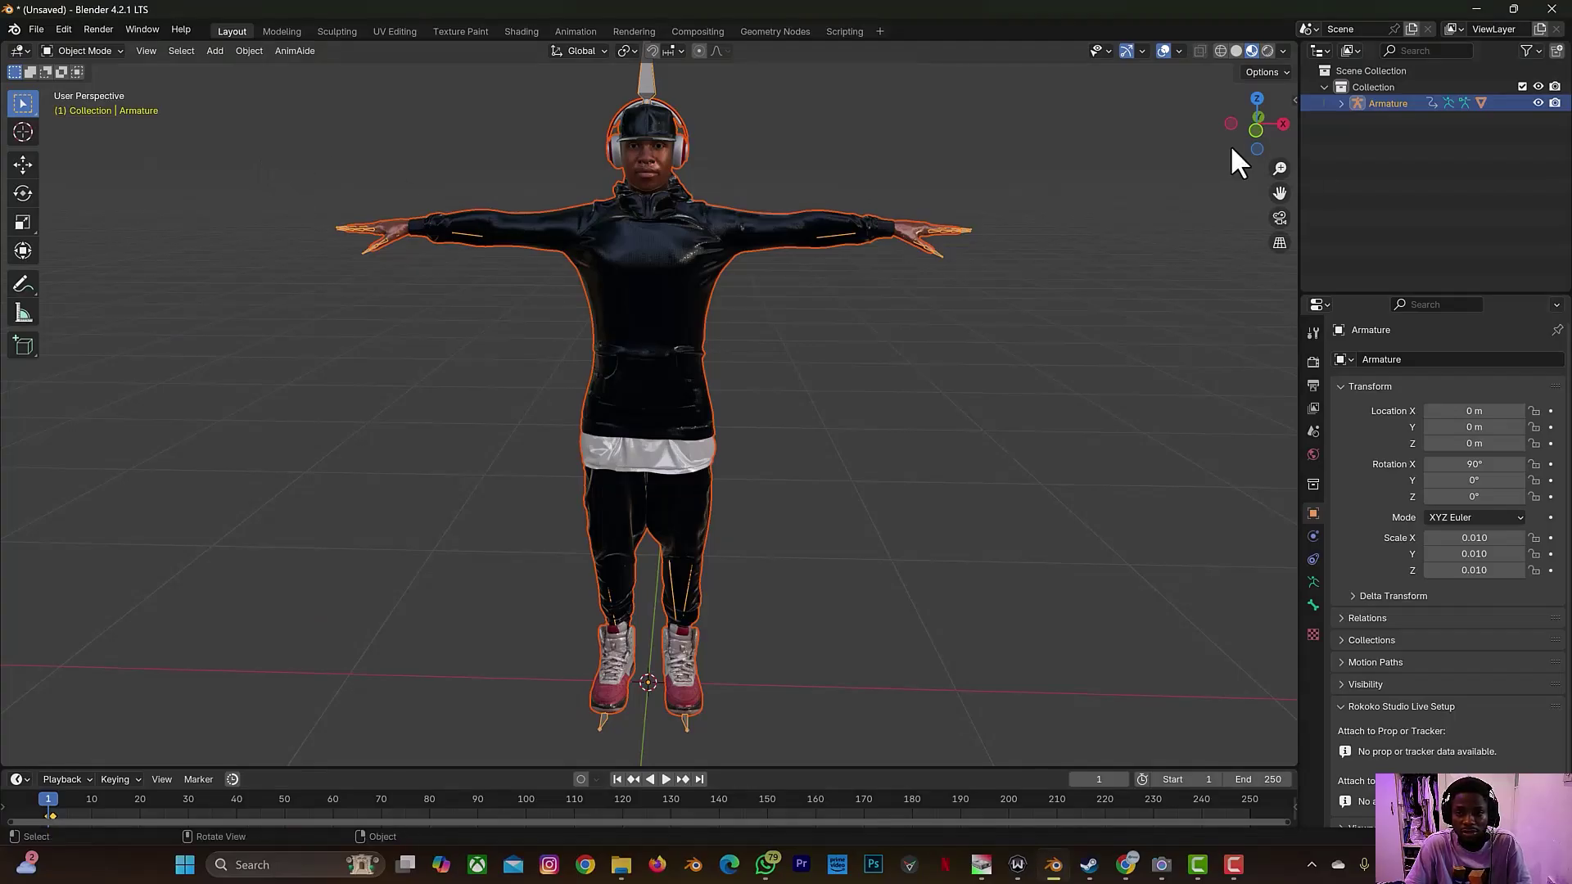
{"action": "right_click", "coordinate": [1401, 155]}
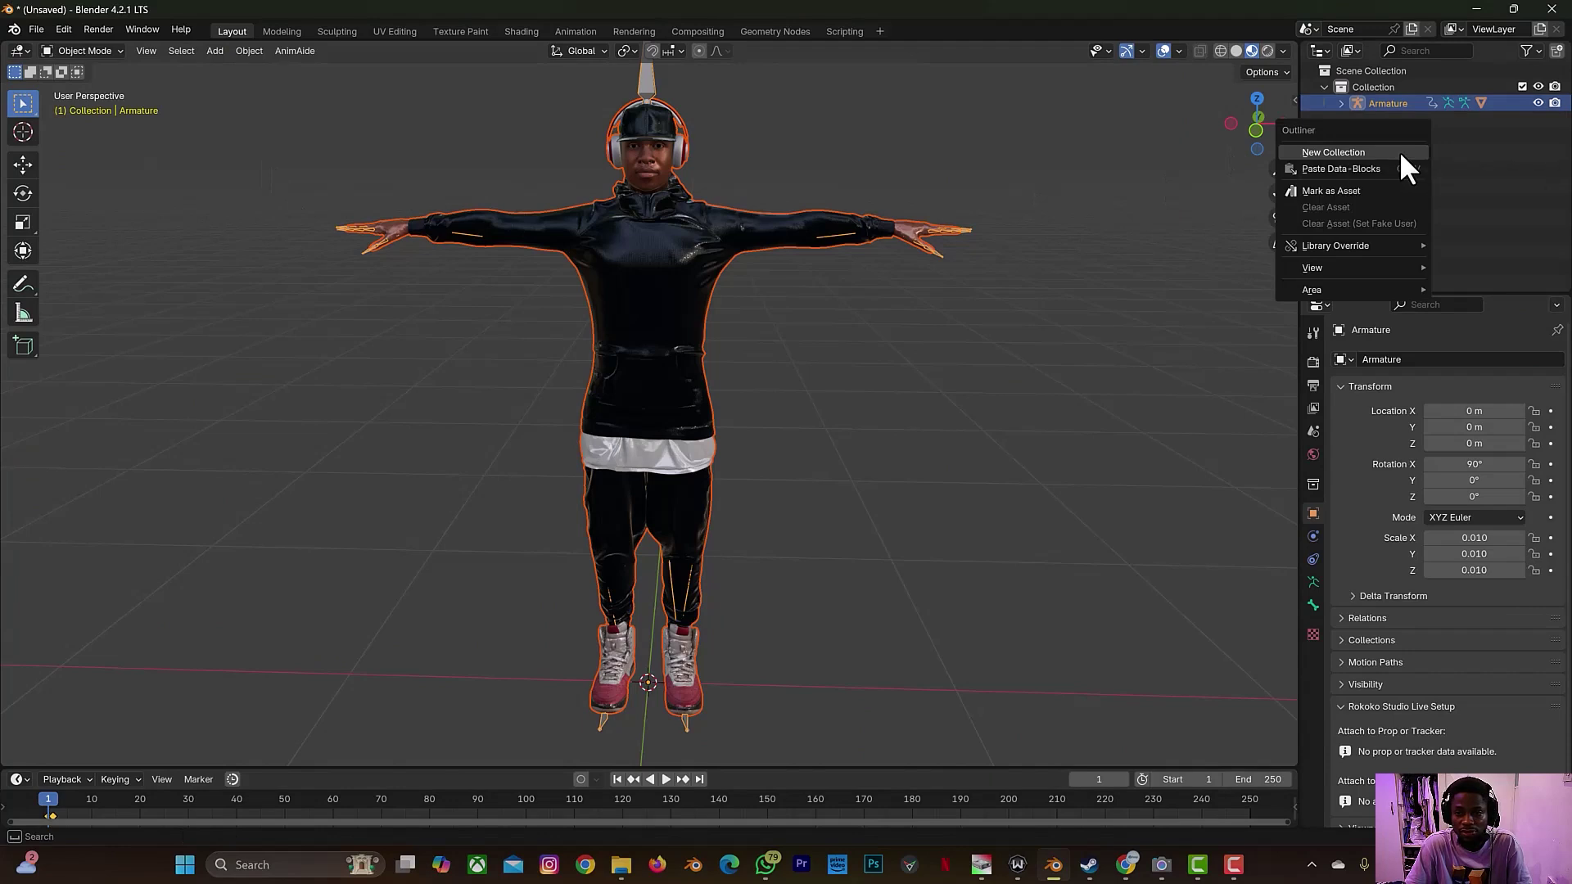
{"action": "left_click", "coordinate": [1399, 151]}
{"action": "left_click", "coordinate": [1392, 103]}
{"action": "left_click", "coordinate": [1392, 115]}
Import tiktokdance_Mixamo.fbx and set the new armature to Rest Position
{"action": "left_click", "coordinate": [32, 23]}
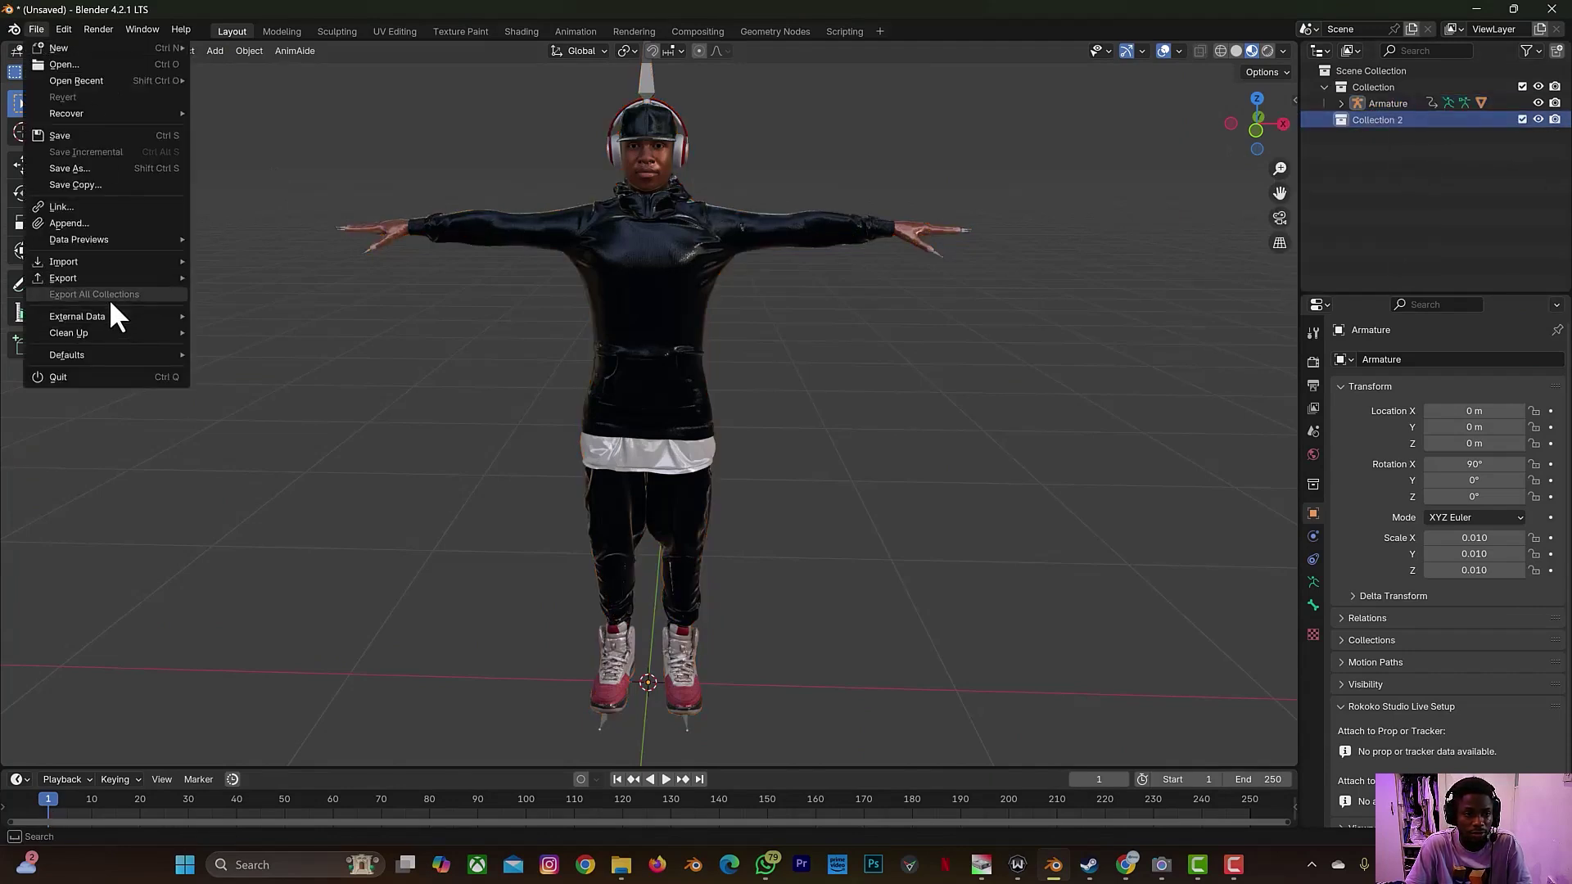
{"action": "mouse_move", "coordinate": [90, 272]}
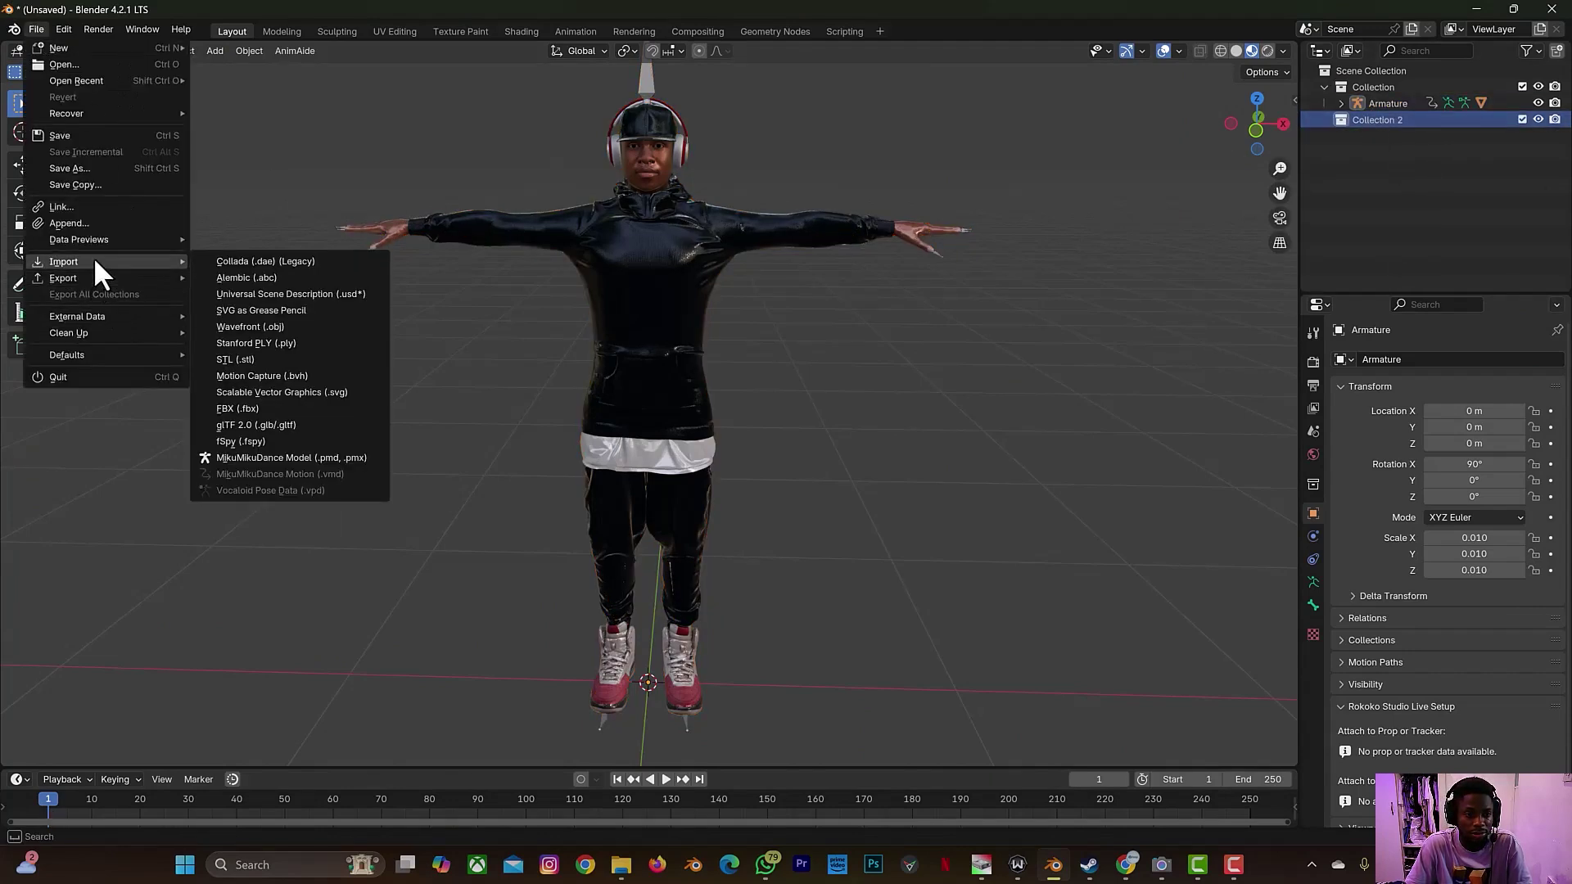
{"action": "left_click", "coordinate": [237, 408]}
{"action": "scroll", "coordinate": [900, 467], "scroll_direction": "down", "scroll_amount": 5}
{"action": "scroll", "coordinate": [884, 464], "scroll_direction": "down", "scroll_amount": 4}
{"action": "left_click", "coordinate": [801, 493]}
{"action": "left_click", "coordinate": [1063, 627]}
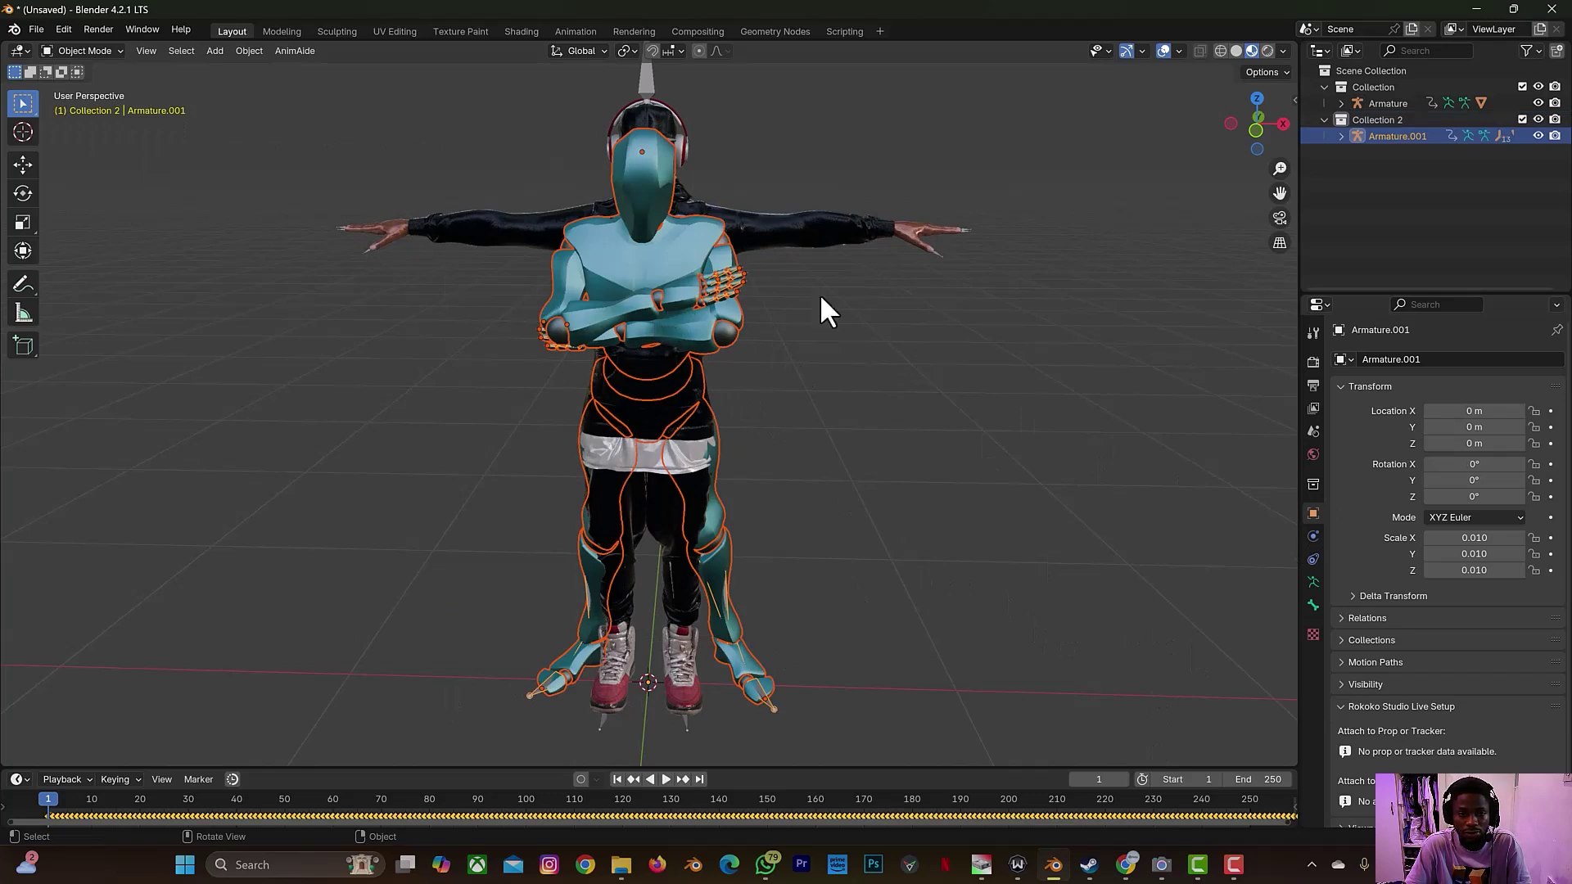
{"action": "left_click", "coordinate": [1314, 582]}
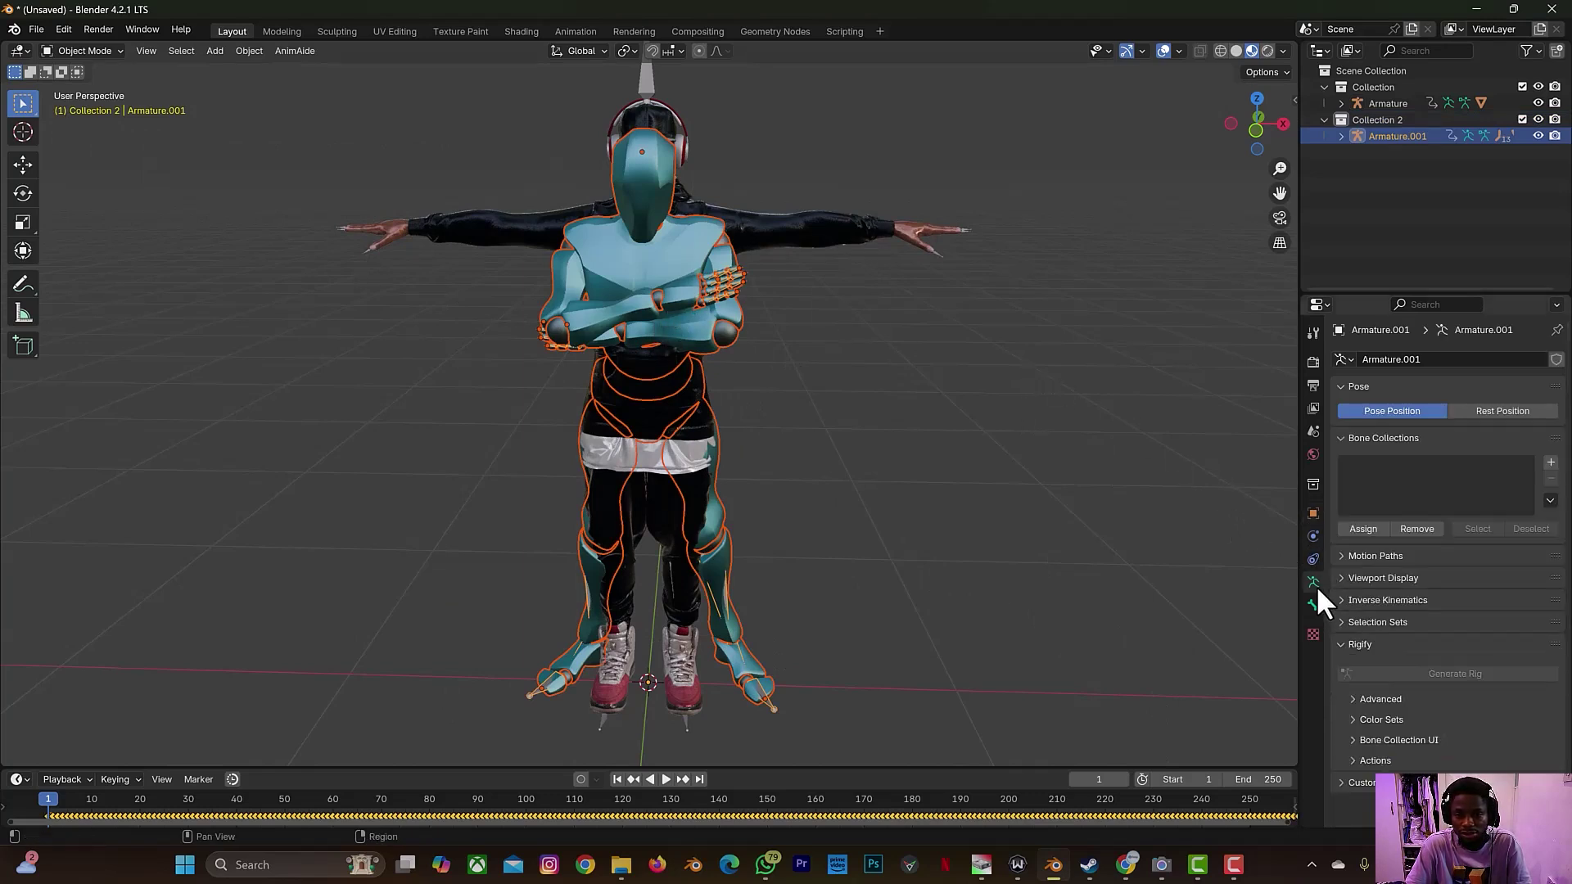
{"action": "left_click", "coordinate": [1505, 409]}
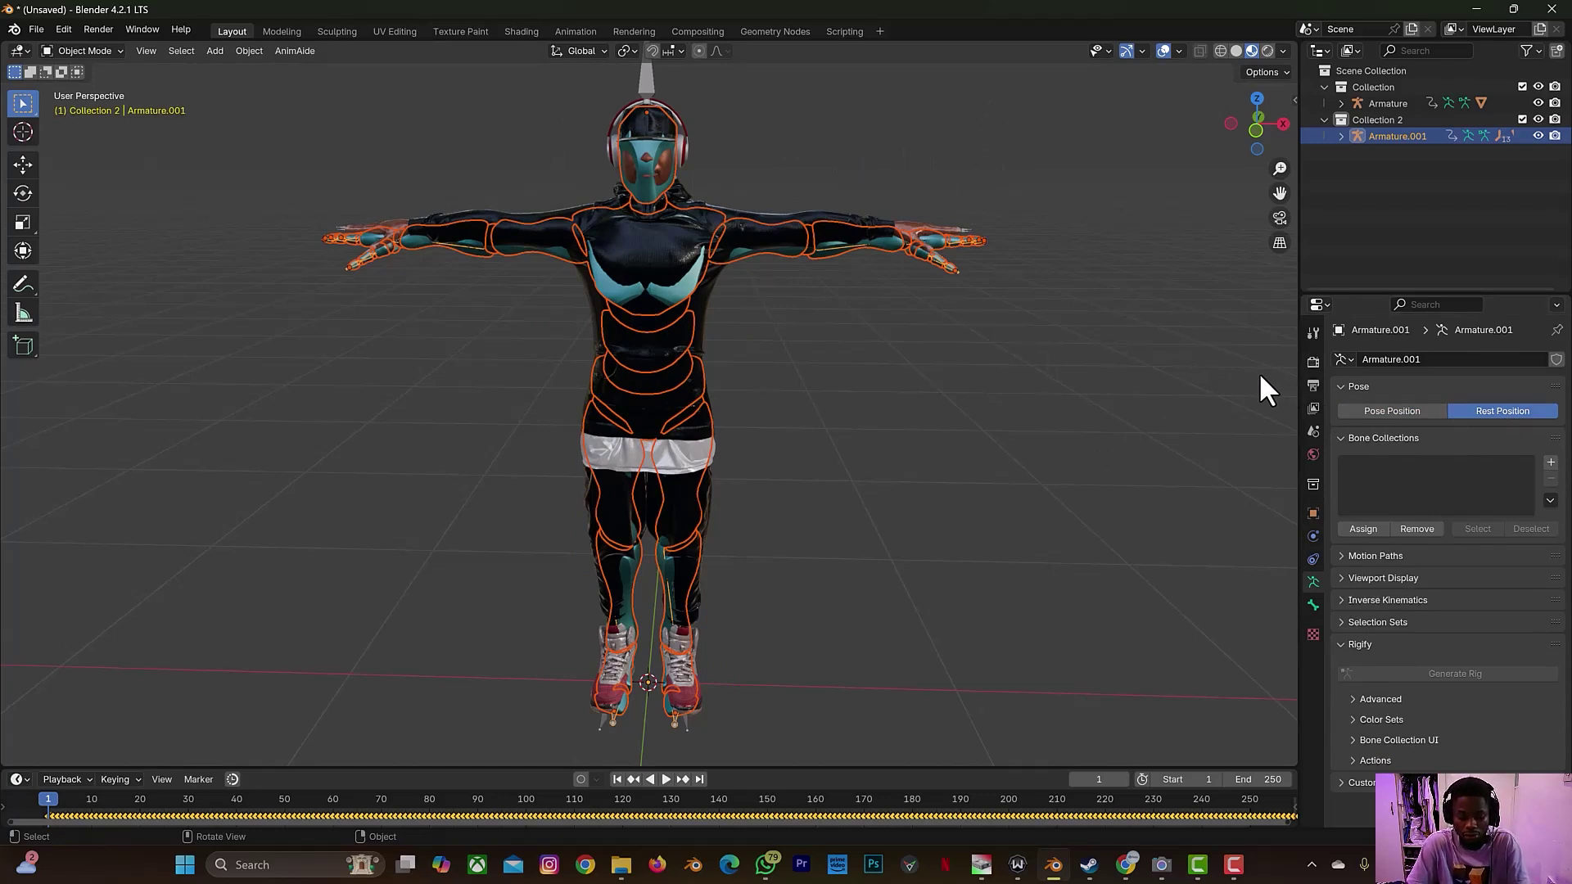
Show the Rokoko tab in the N sidebar and expand the armature's Viewport Display settings
{"action": "key", "text": "n"}
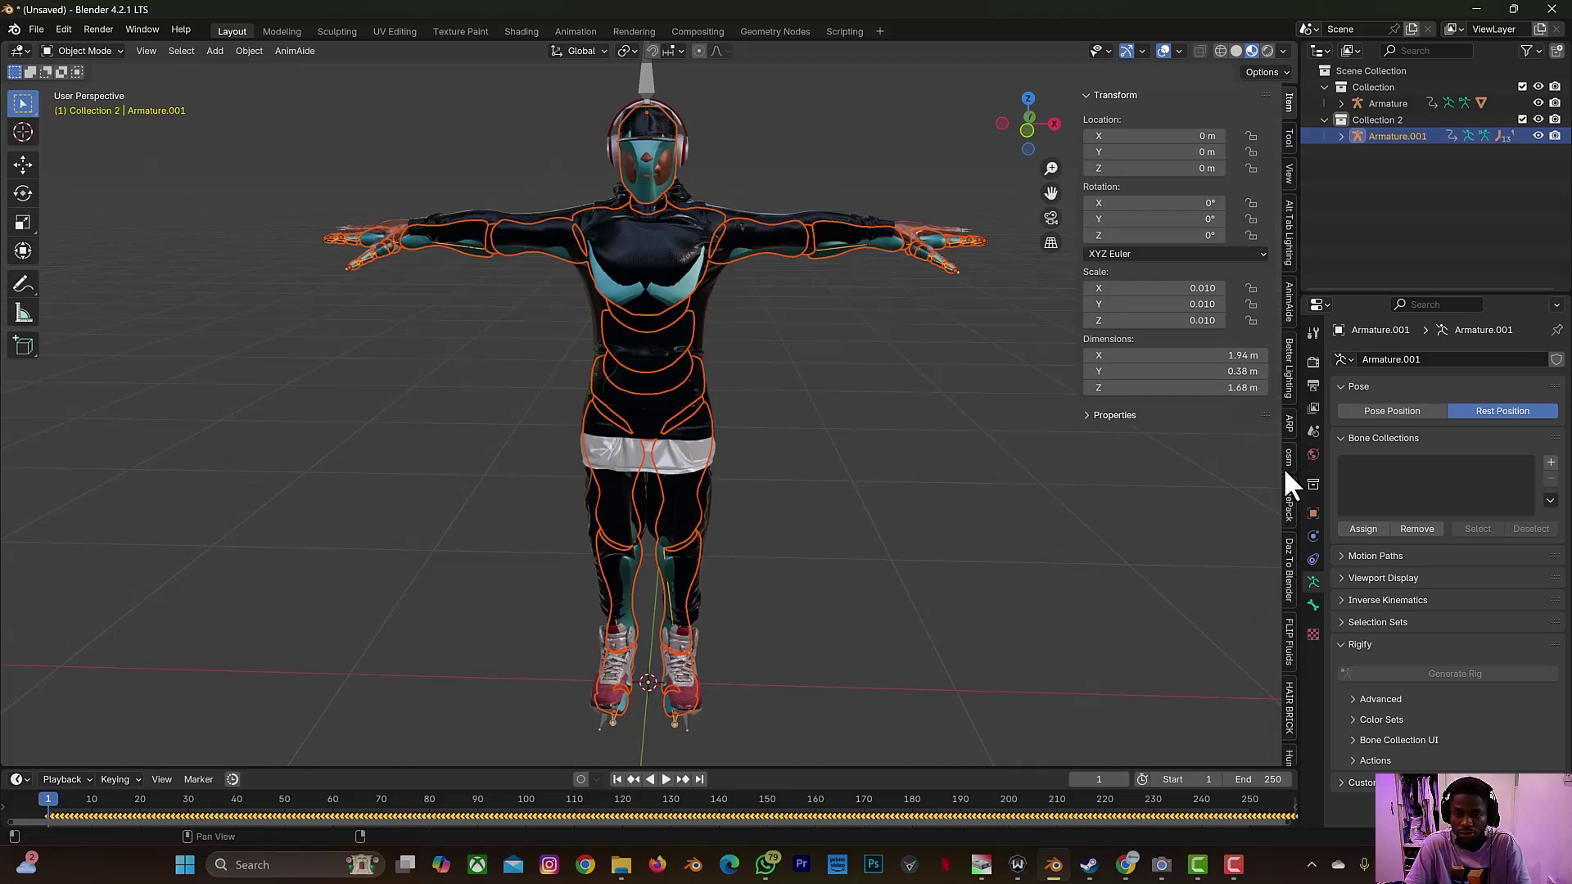
{"action": "scroll", "coordinate": [1286, 436], "scroll_direction": "down", "scroll_amount": 15}
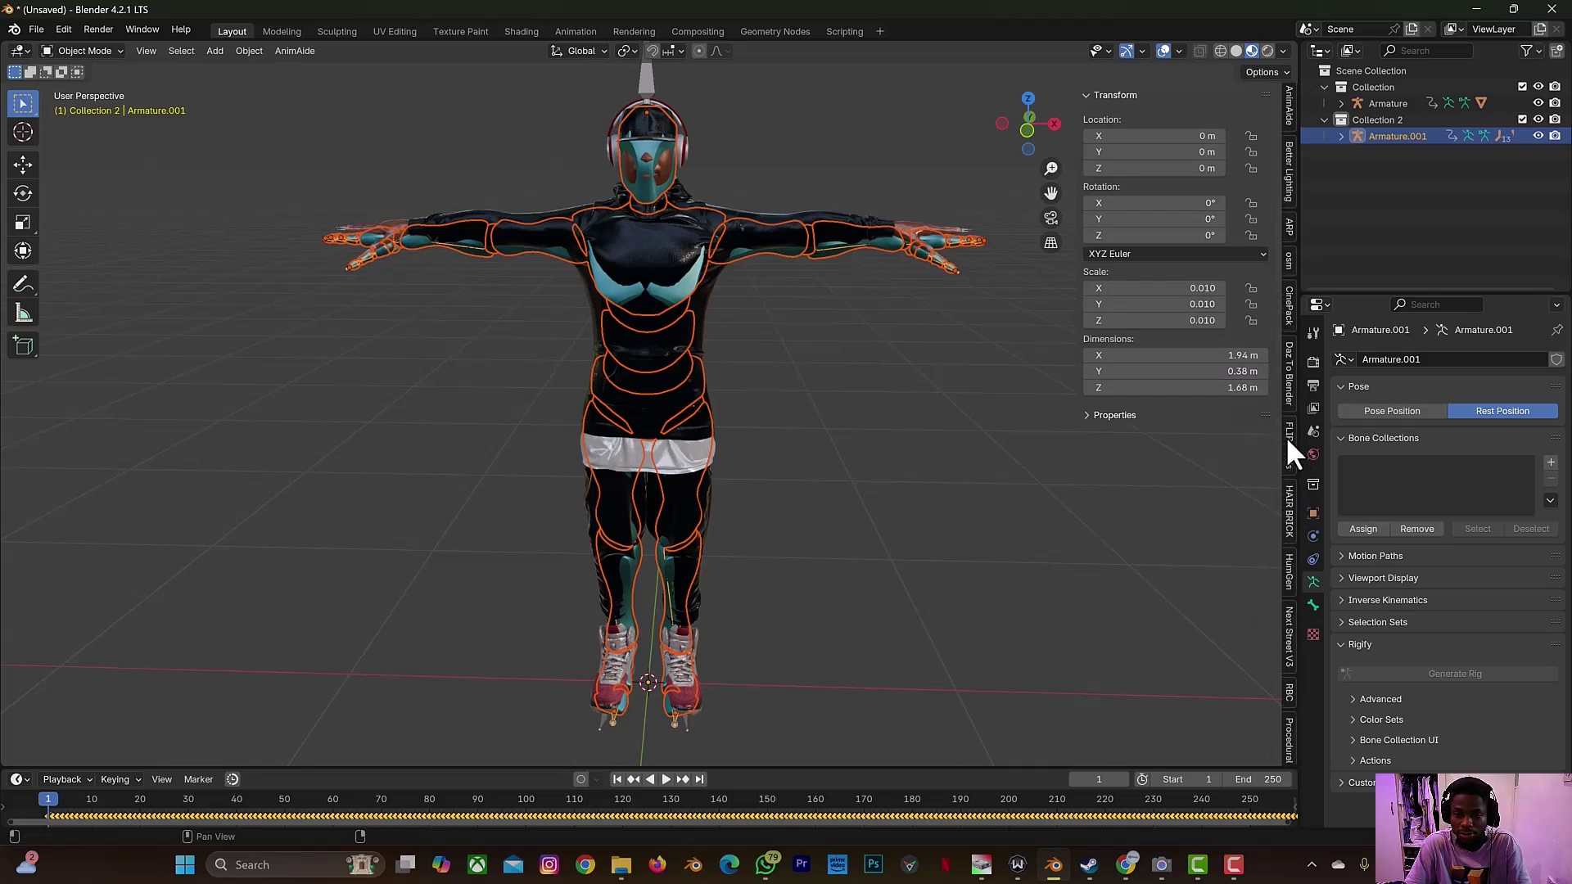
{"action": "scroll", "coordinate": [1286, 436], "scroll_direction": "down", "scroll_amount": 3}
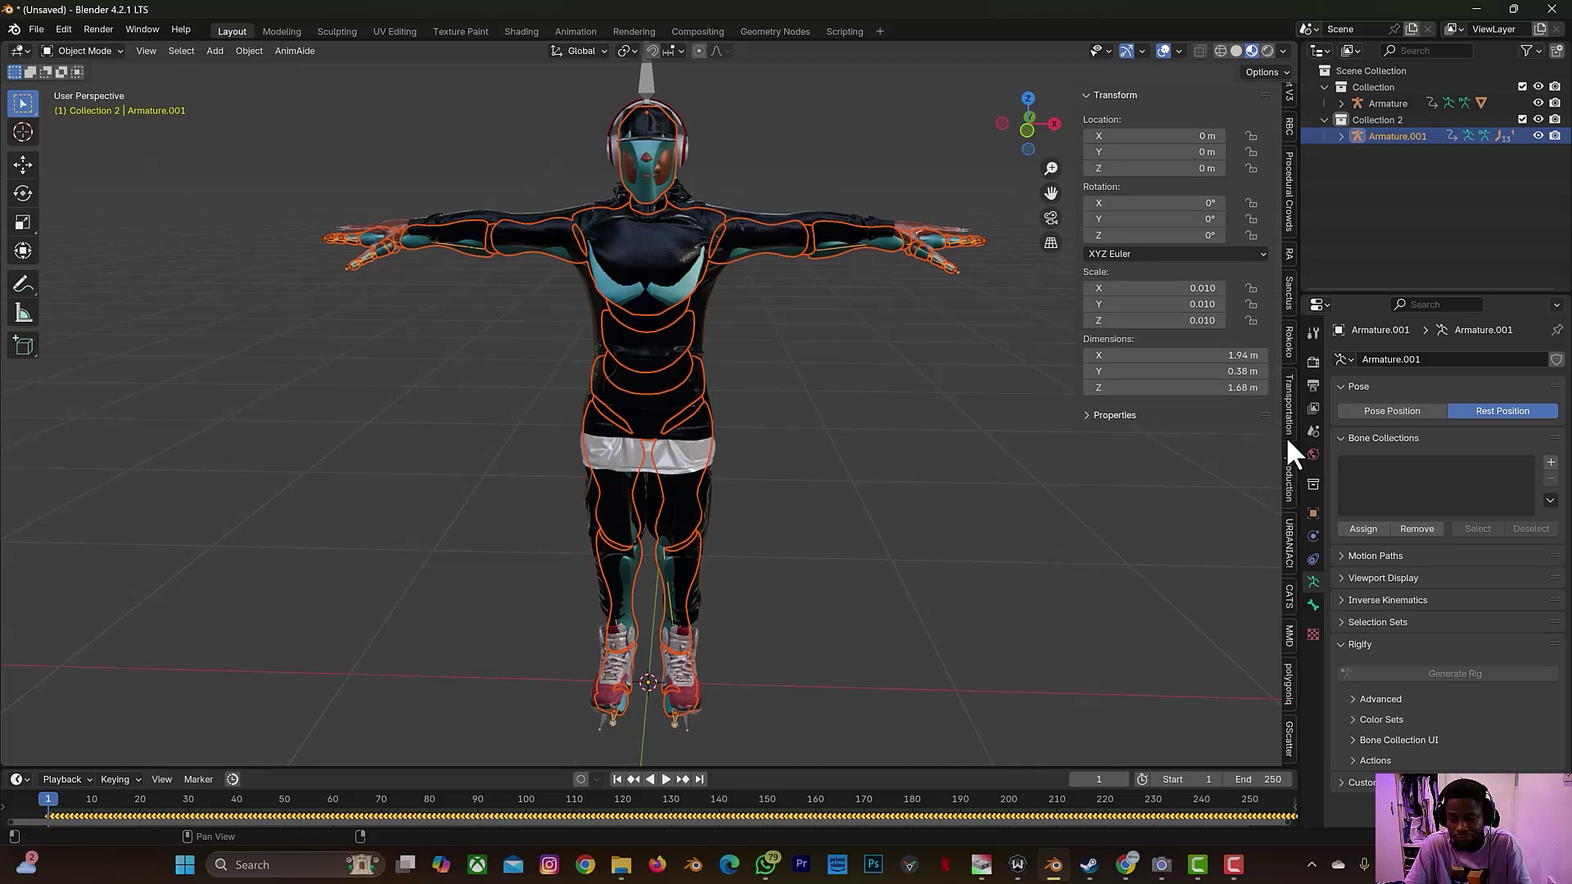
{"action": "left_click", "coordinate": [1287, 340]}
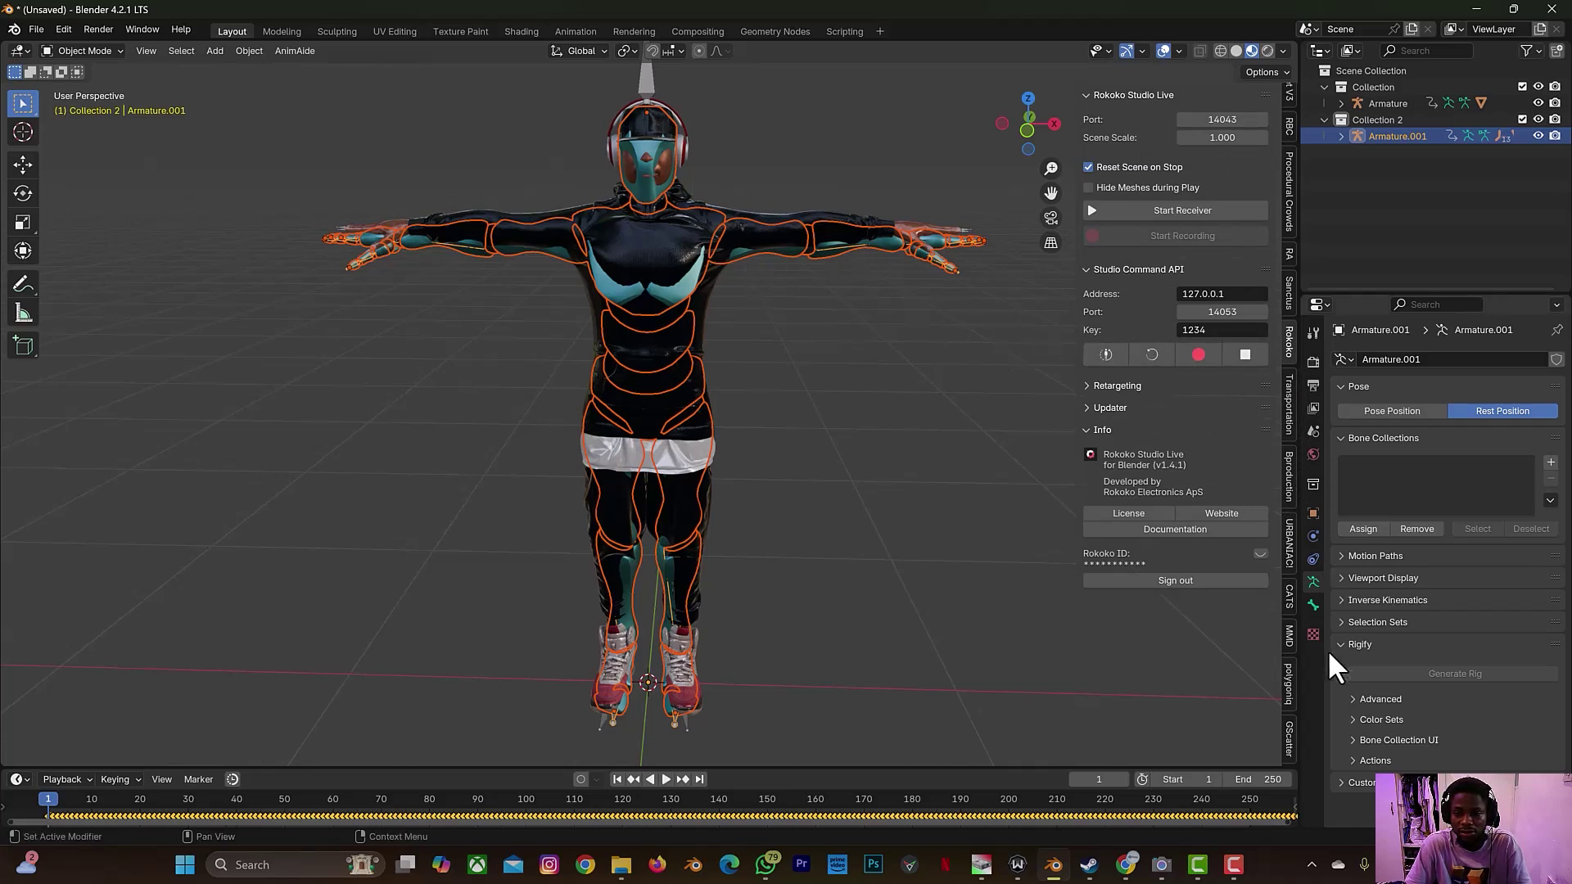
{"action": "left_click", "coordinate": [1338, 577]}
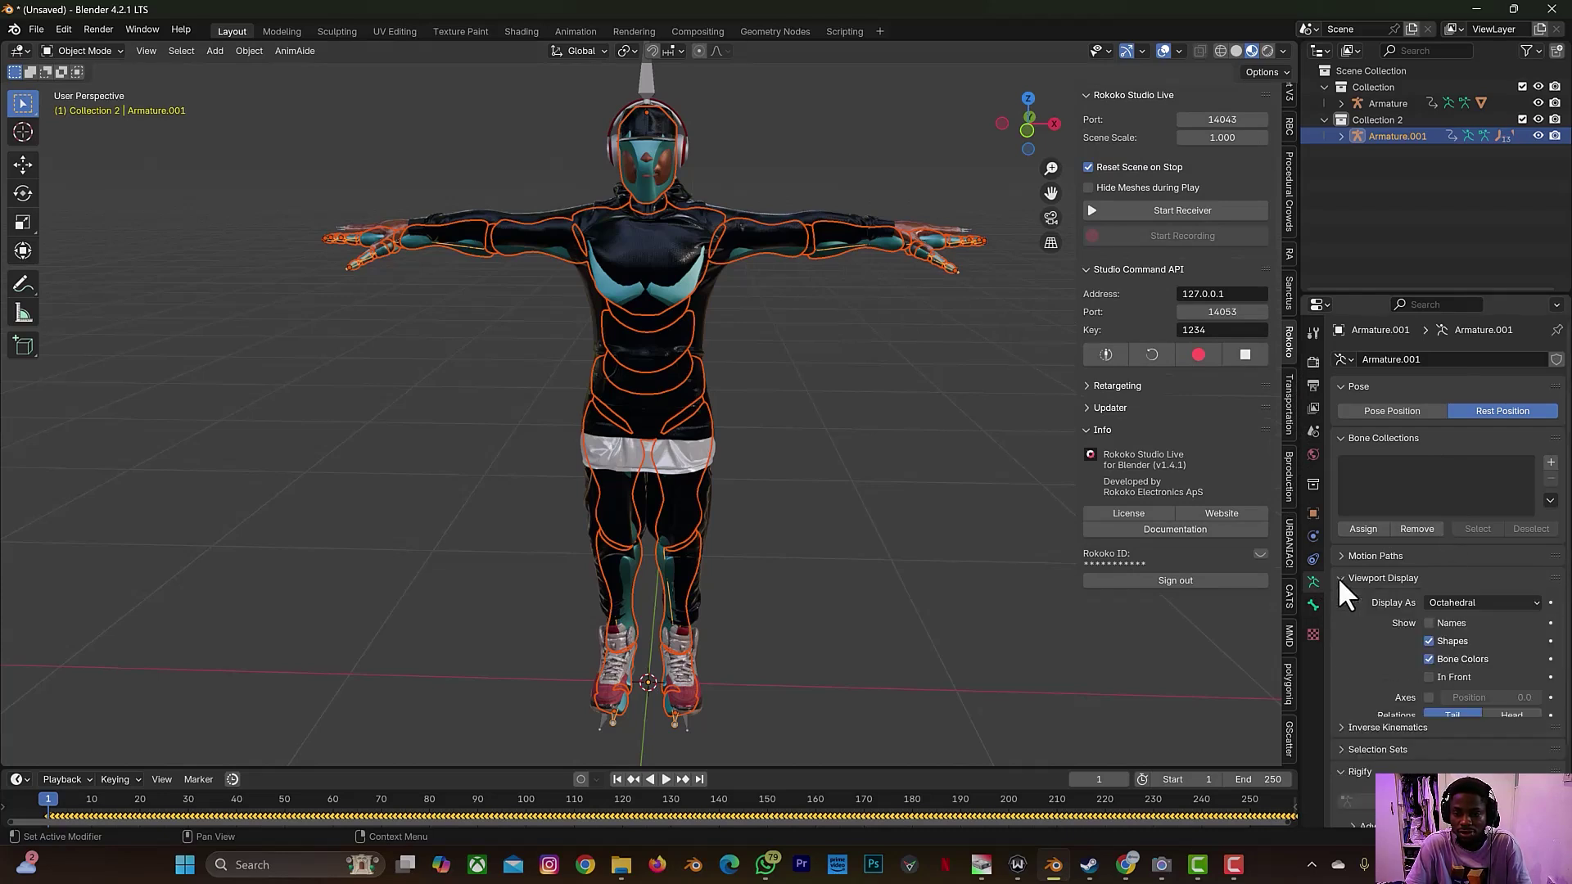
Draw bones In Front, set Rokoko source Armature.001 and target Armature, and build the bone list
{"action": "left_click", "coordinate": [1429, 678]}
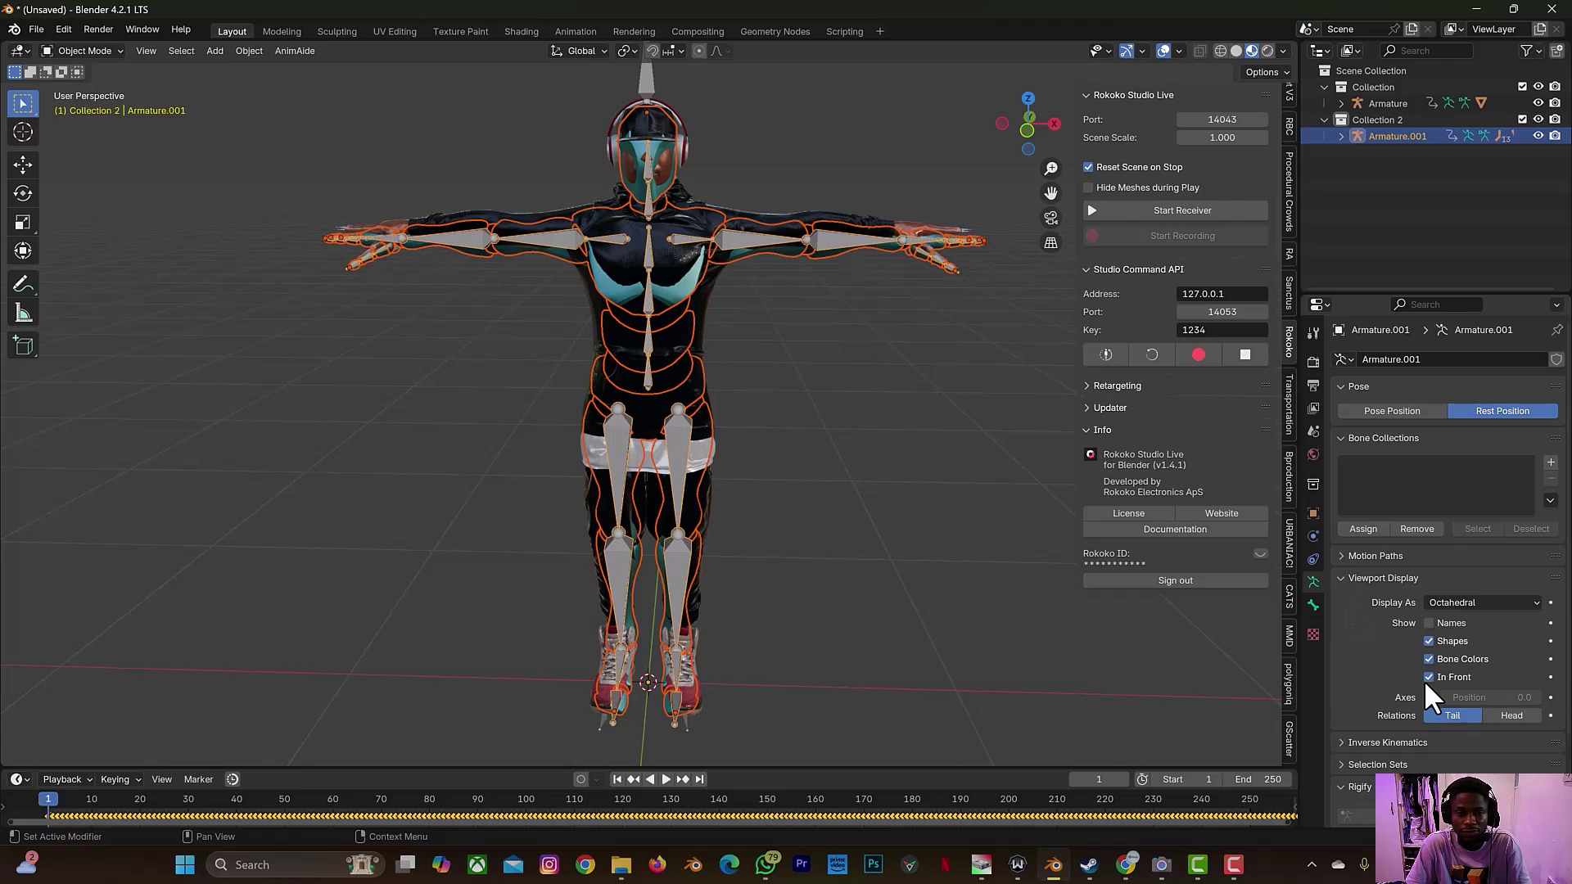
{"action": "left_click", "coordinate": [804, 386]}
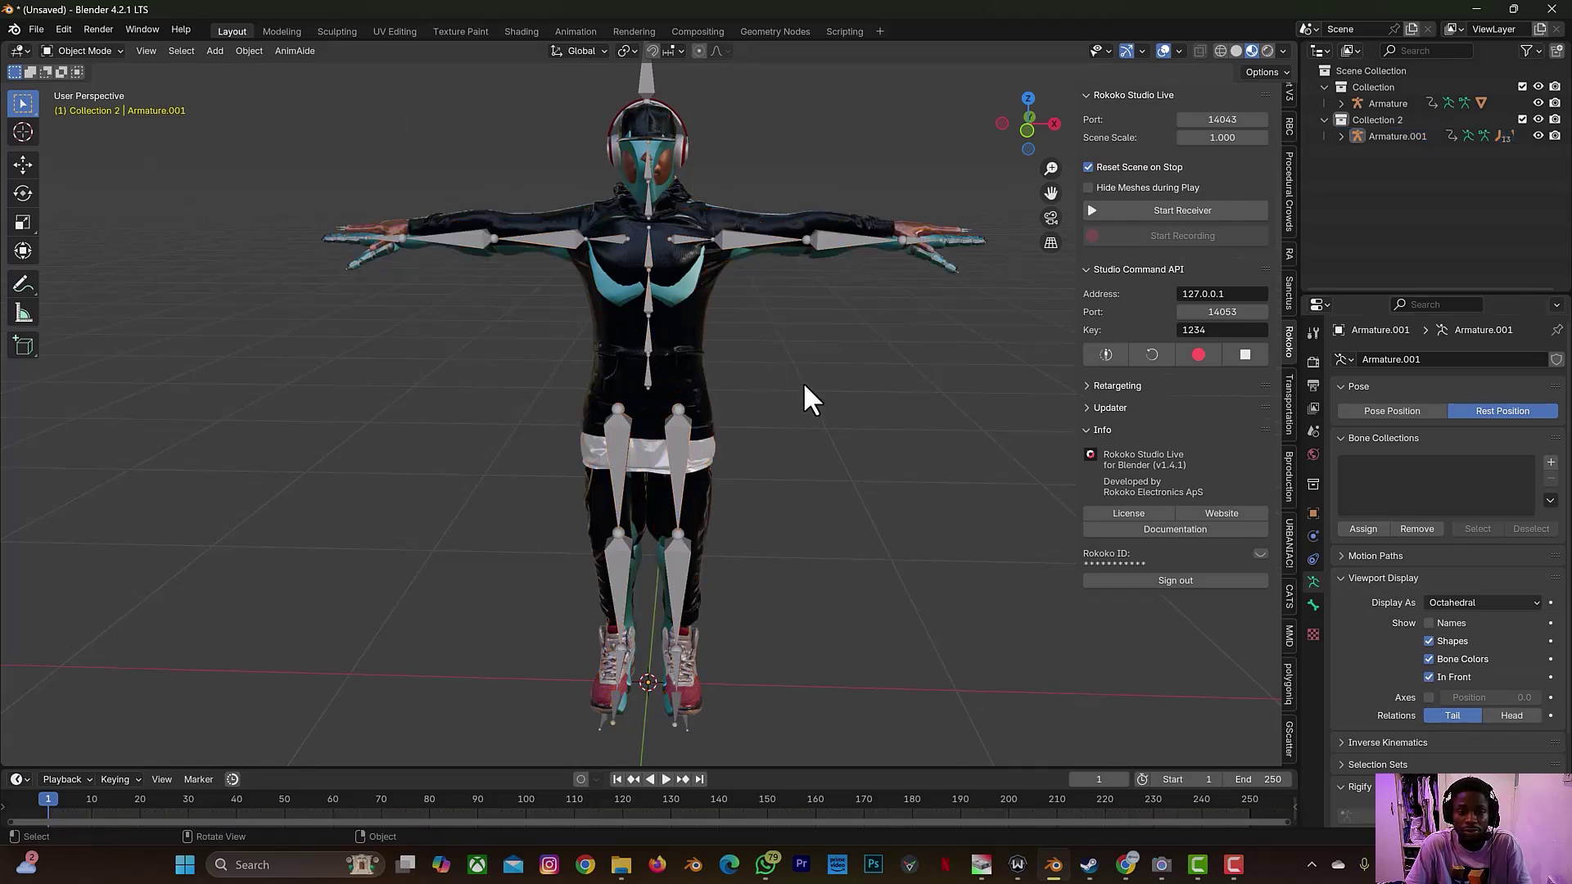
{"action": "left_click", "coordinate": [1117, 385]}
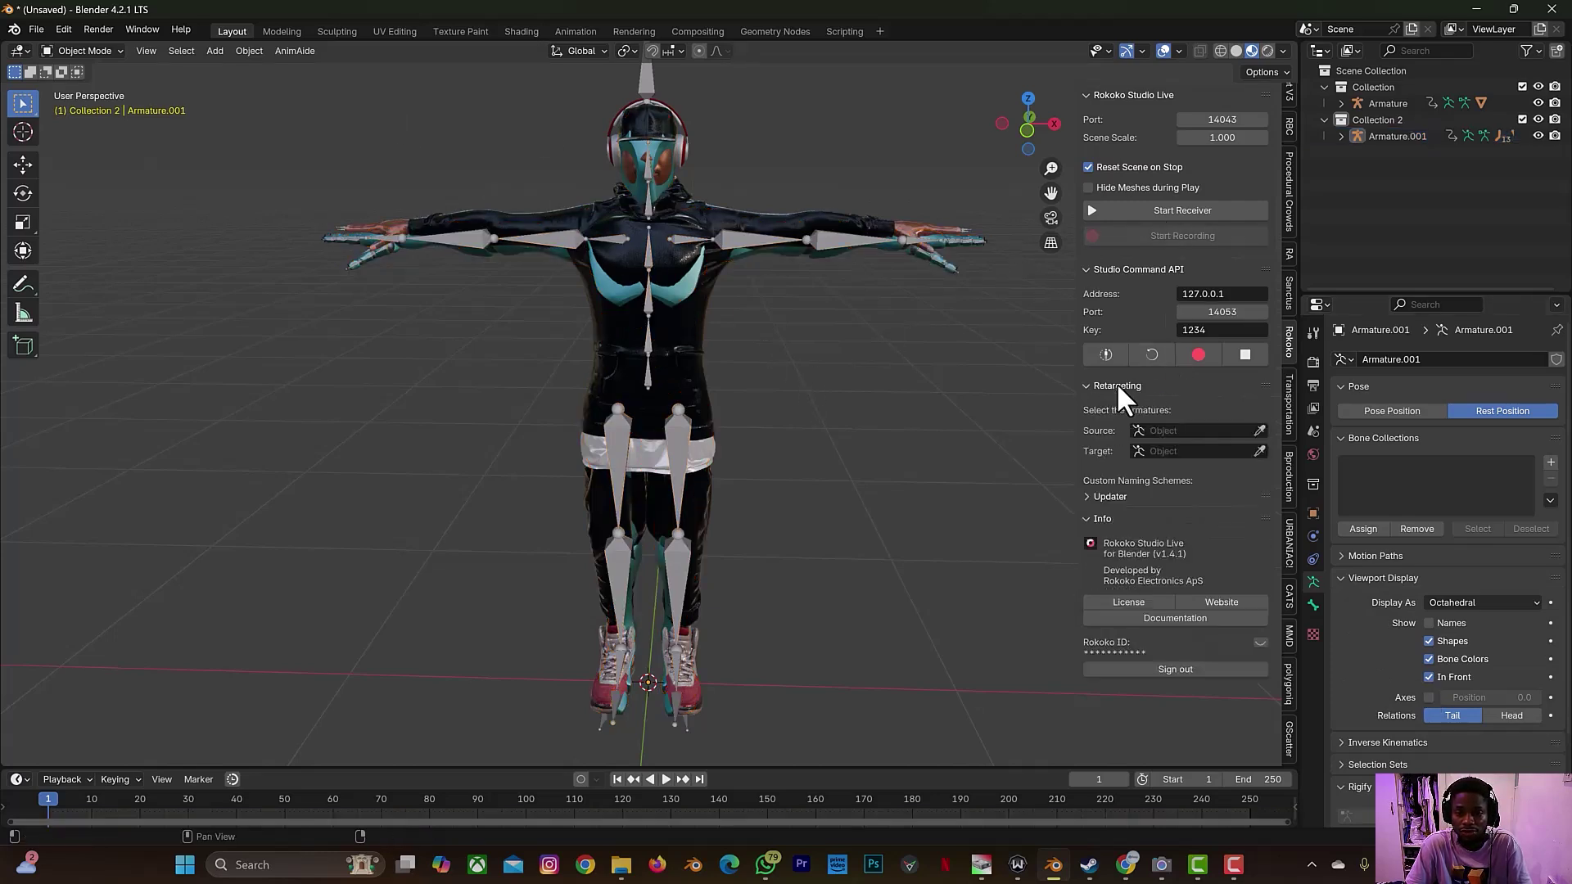
{"action": "left_click", "coordinate": [1258, 430]}
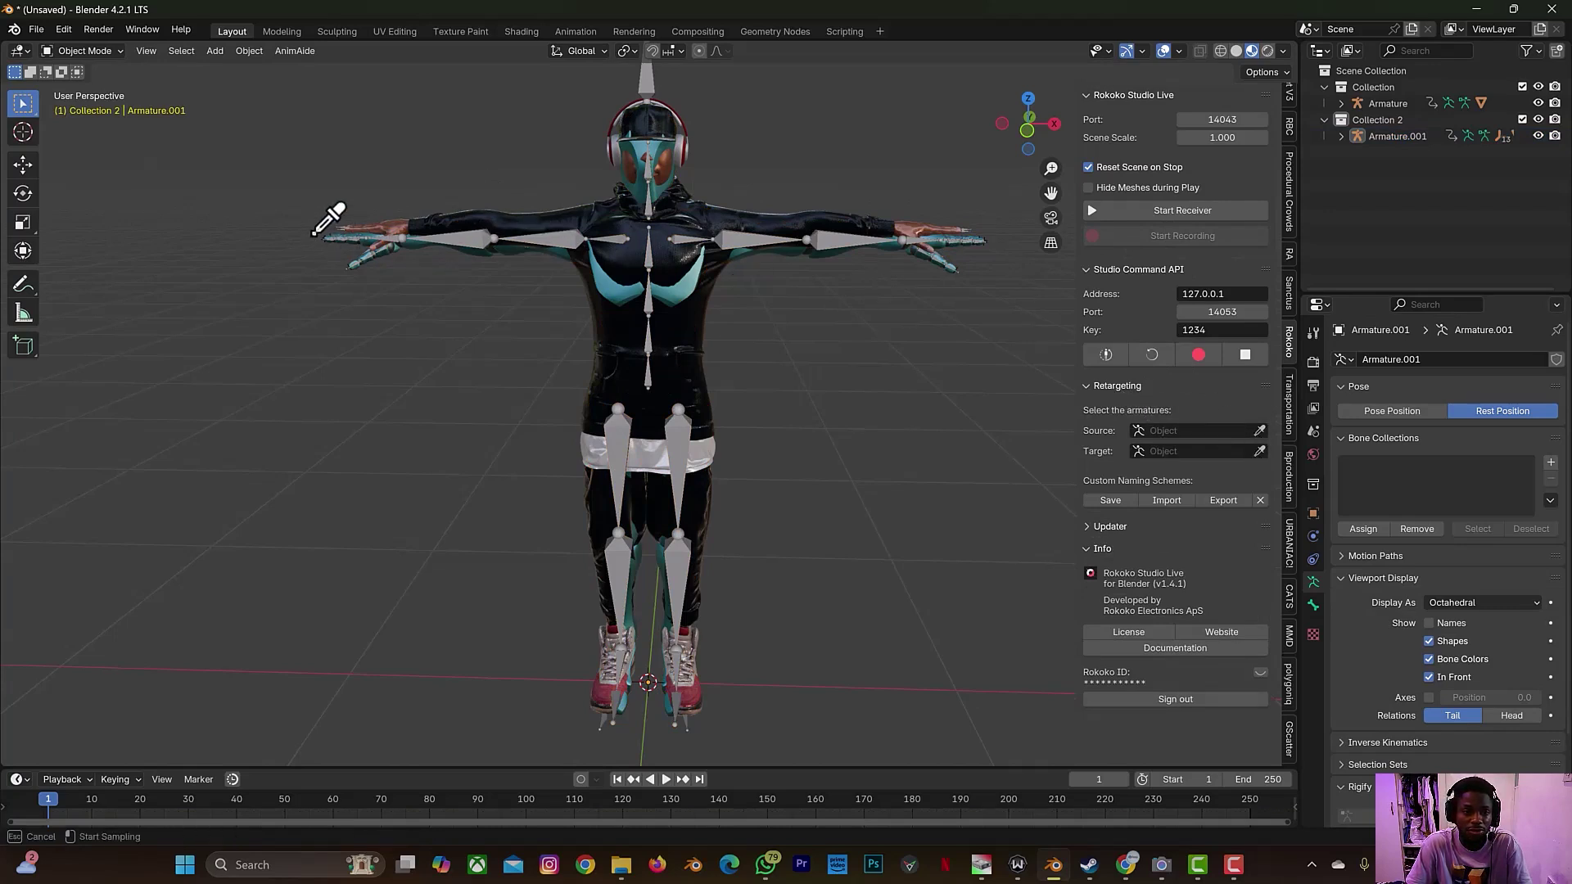
{"action": "left_click", "coordinate": [436, 234]}
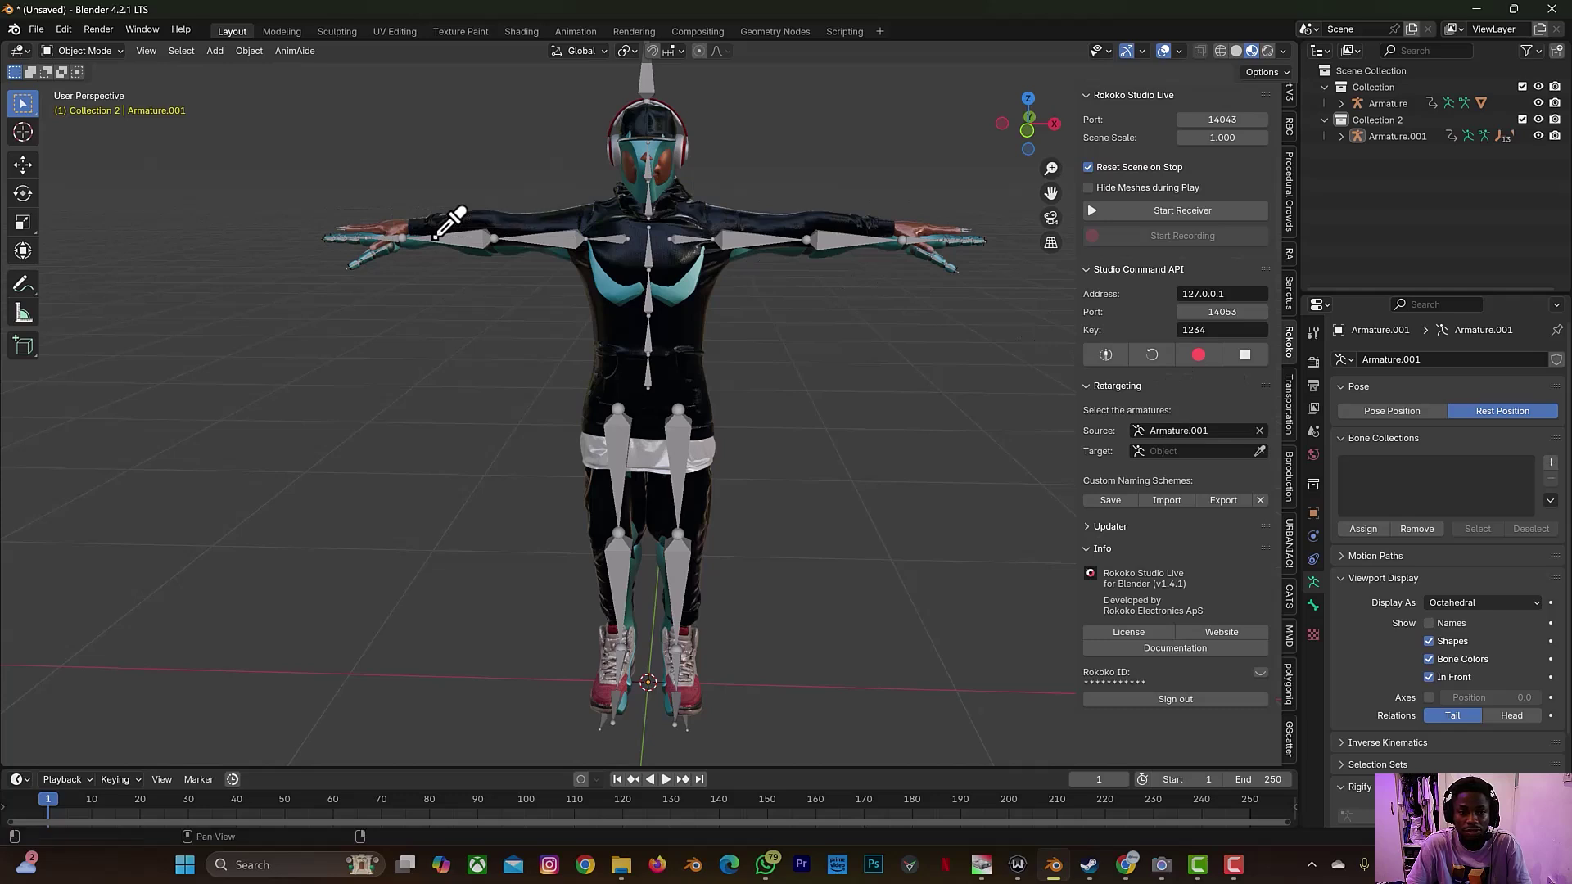
{"action": "left_click", "coordinate": [1255, 449]}
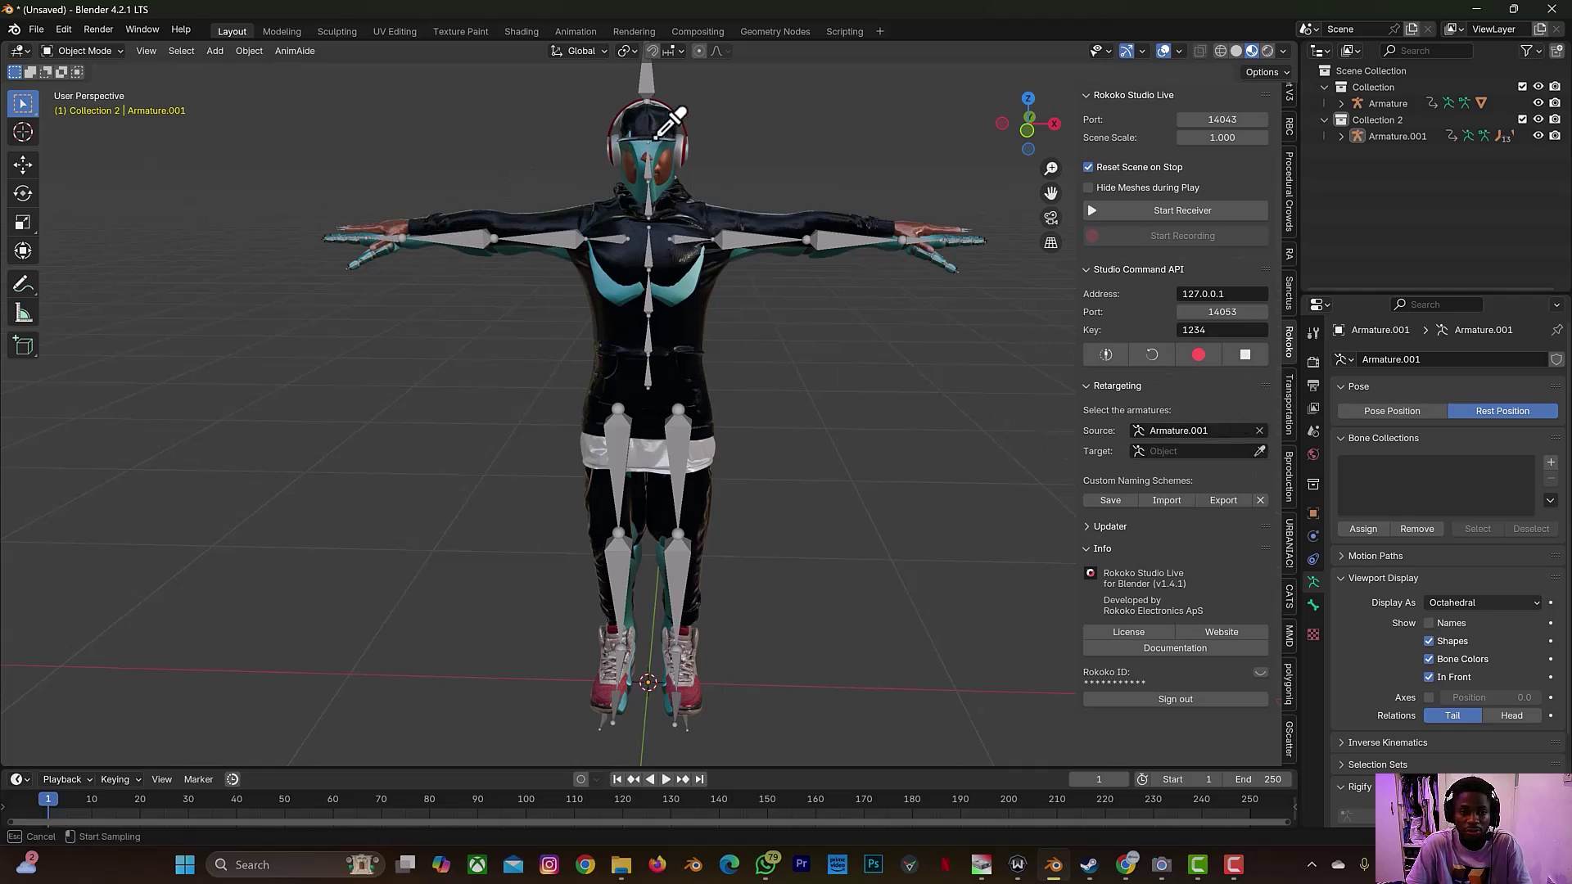
{"action": "left_click", "coordinate": [649, 93]}
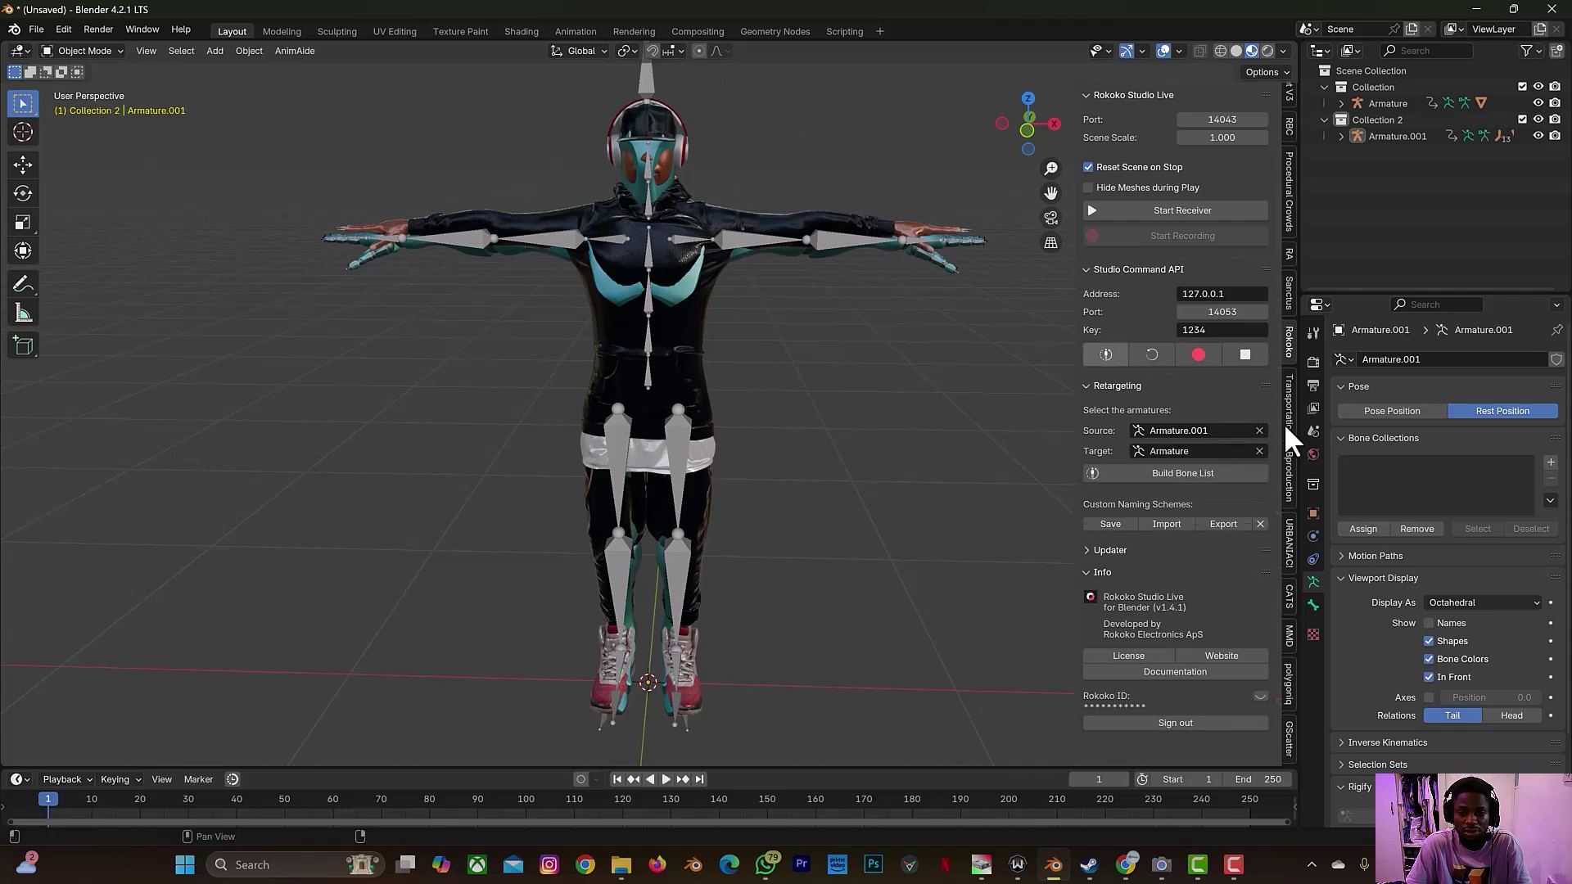
{"action": "left_click", "coordinate": [1177, 473]}
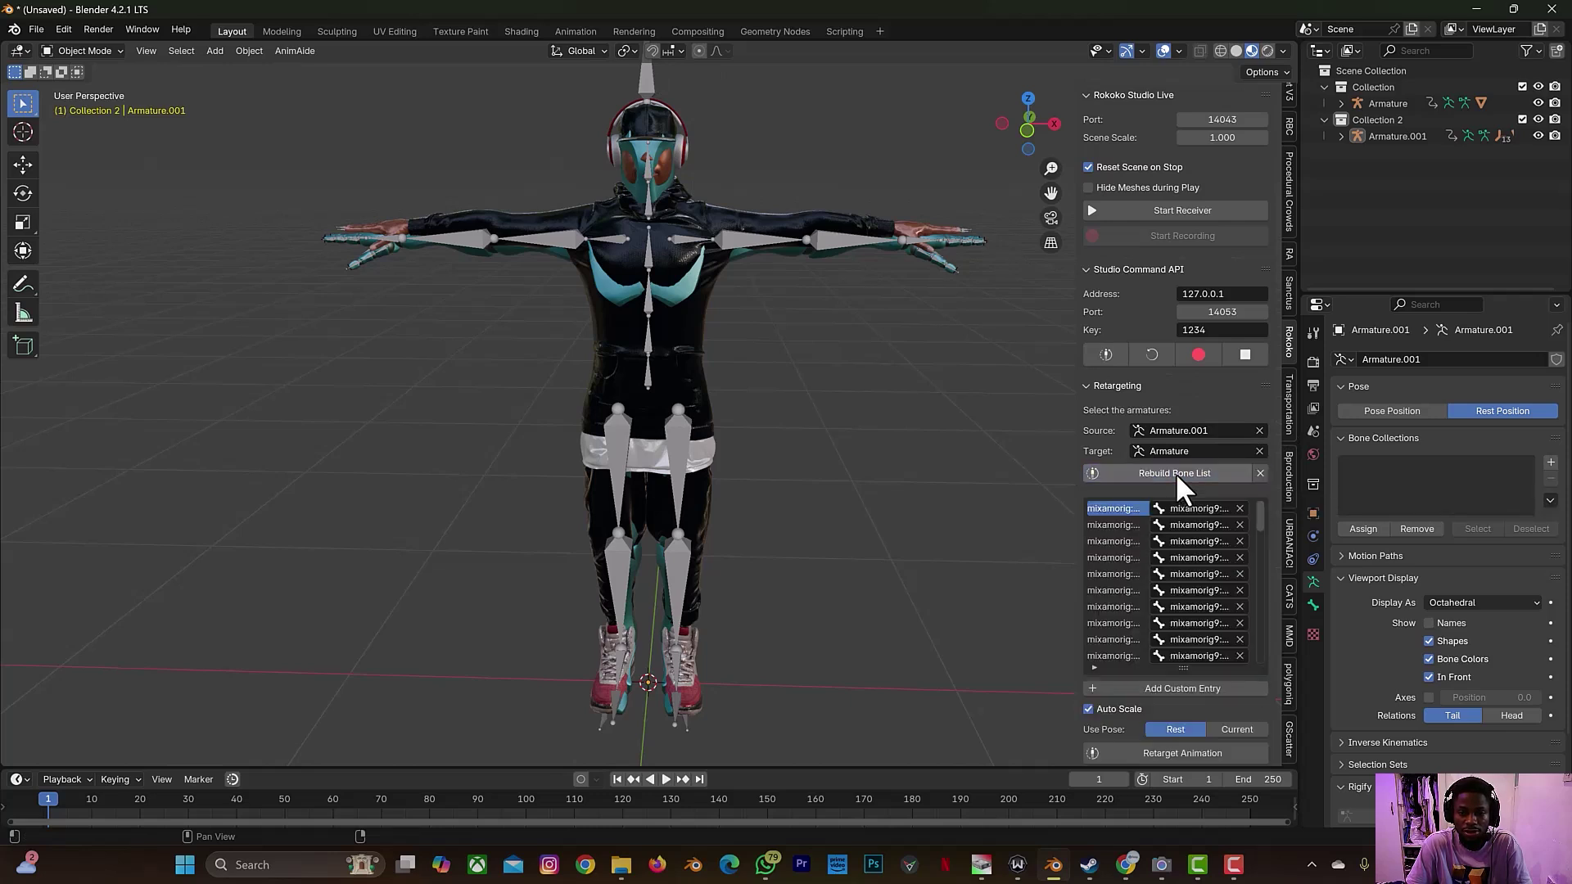
Retry Retarget Animation, hit the duplicate LeftShoulder error, and widen the sidebar to read bone names
{"action": "left_click", "coordinate": [1189, 755]}
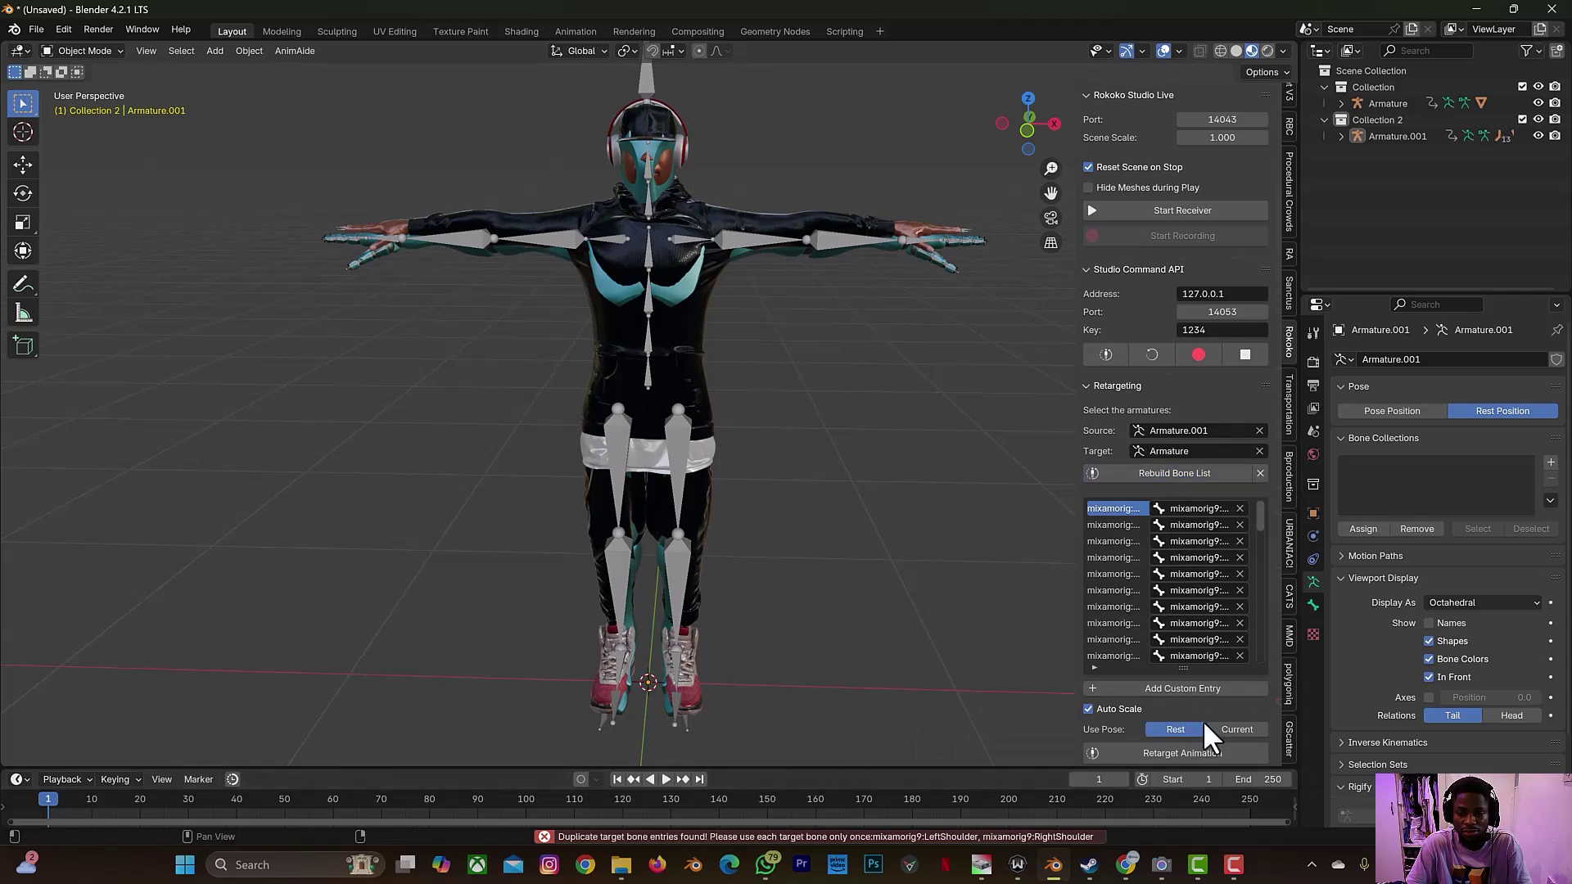
{"action": "left_click", "coordinate": [1195, 751]}
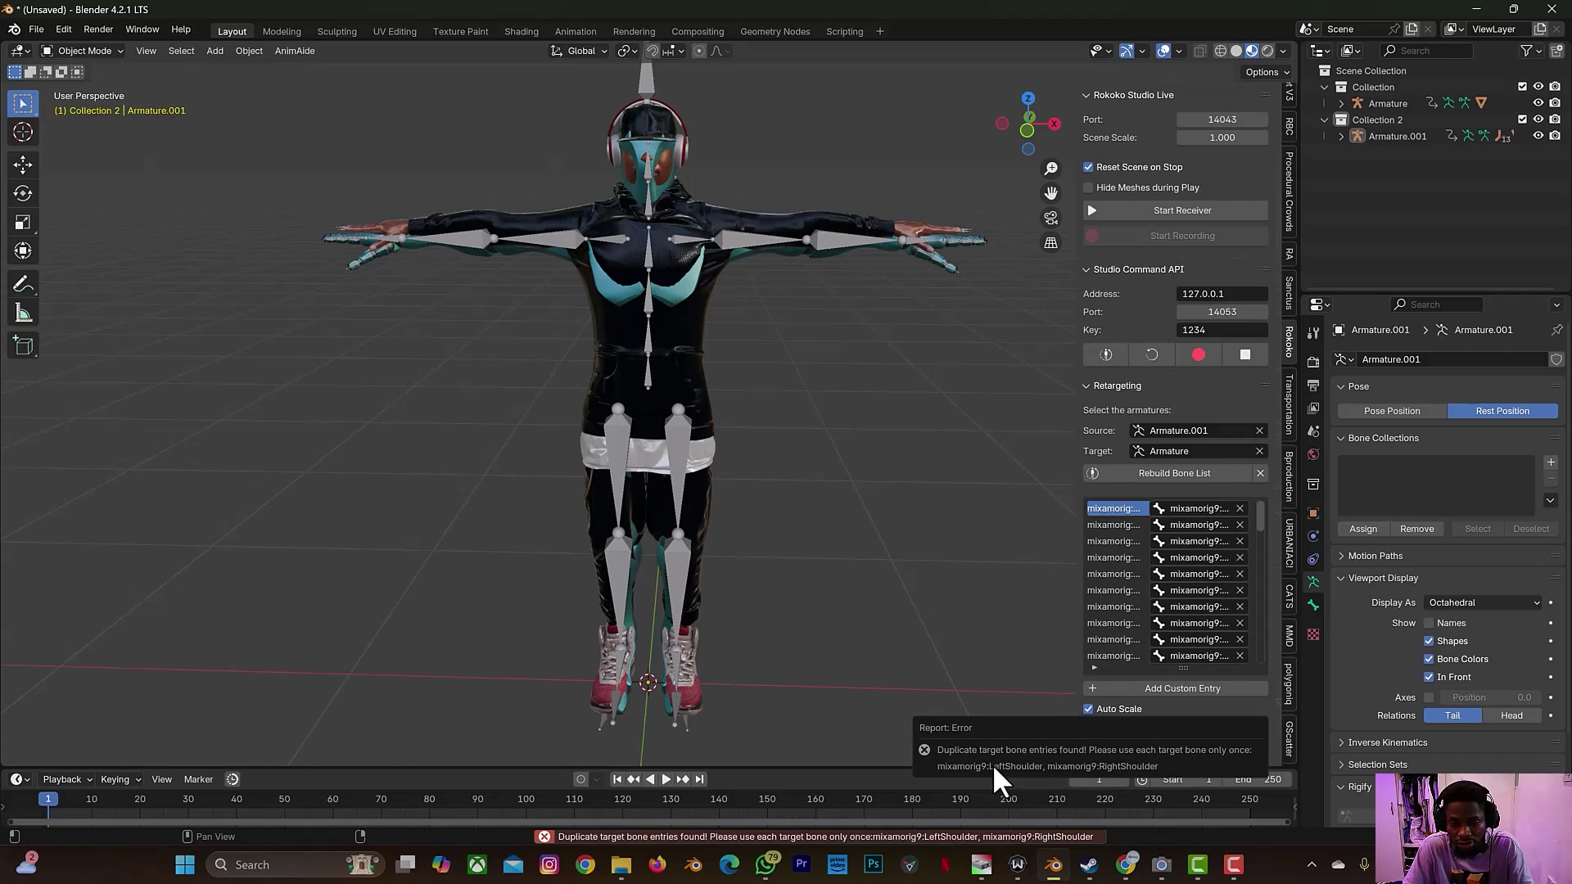
{"action": "left_click", "coordinate": [1209, 747]}
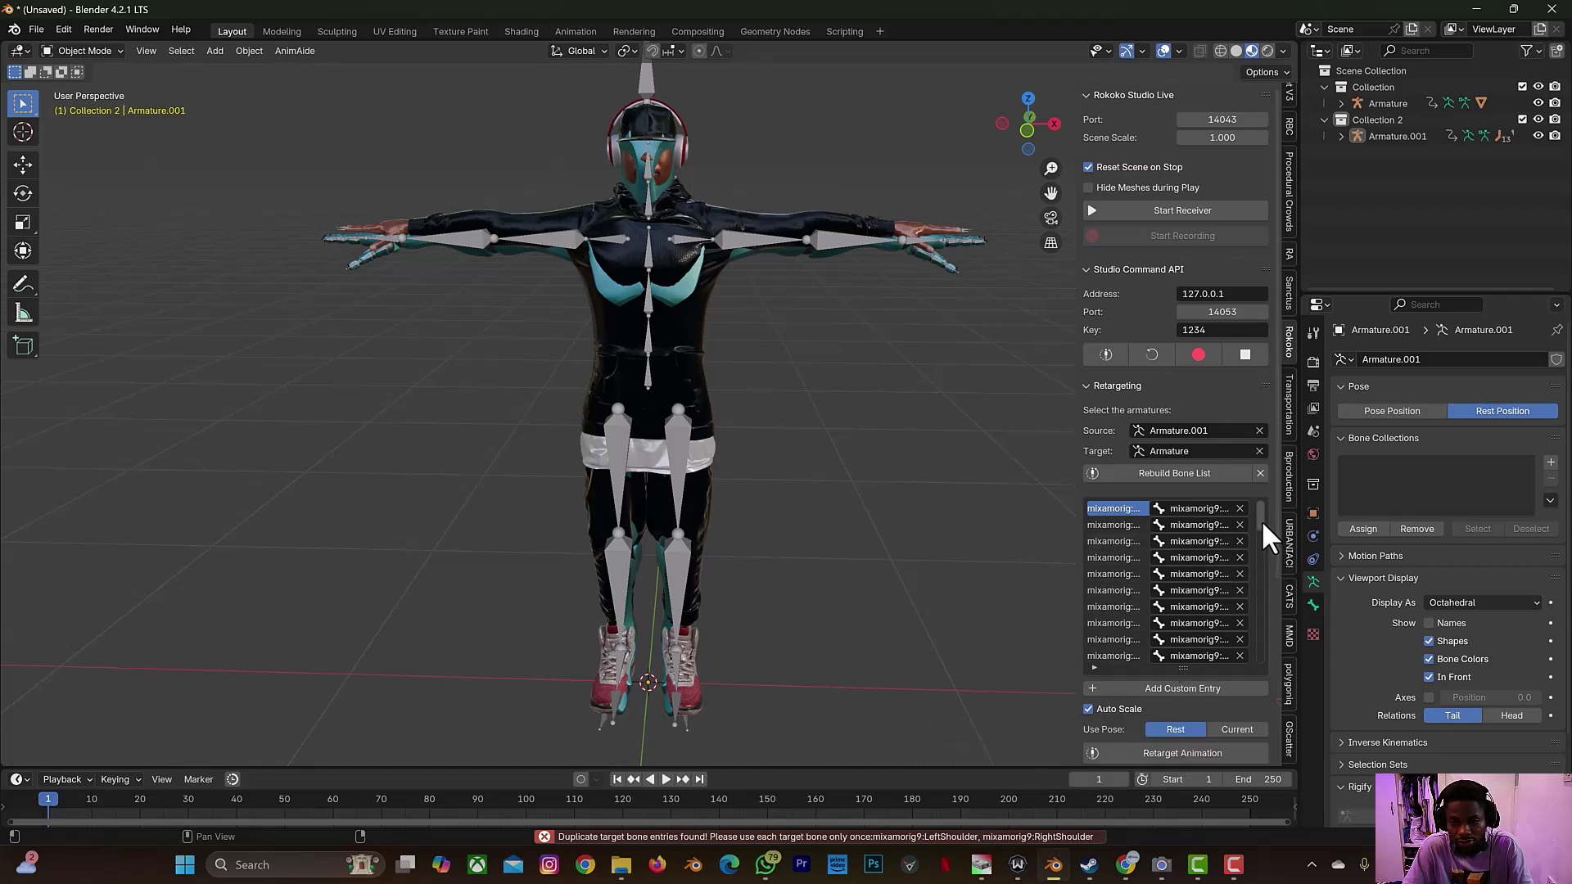
{"action": "left_click_drag", "start_coordinate": [1261, 522], "coordinate": [1258, 534]}
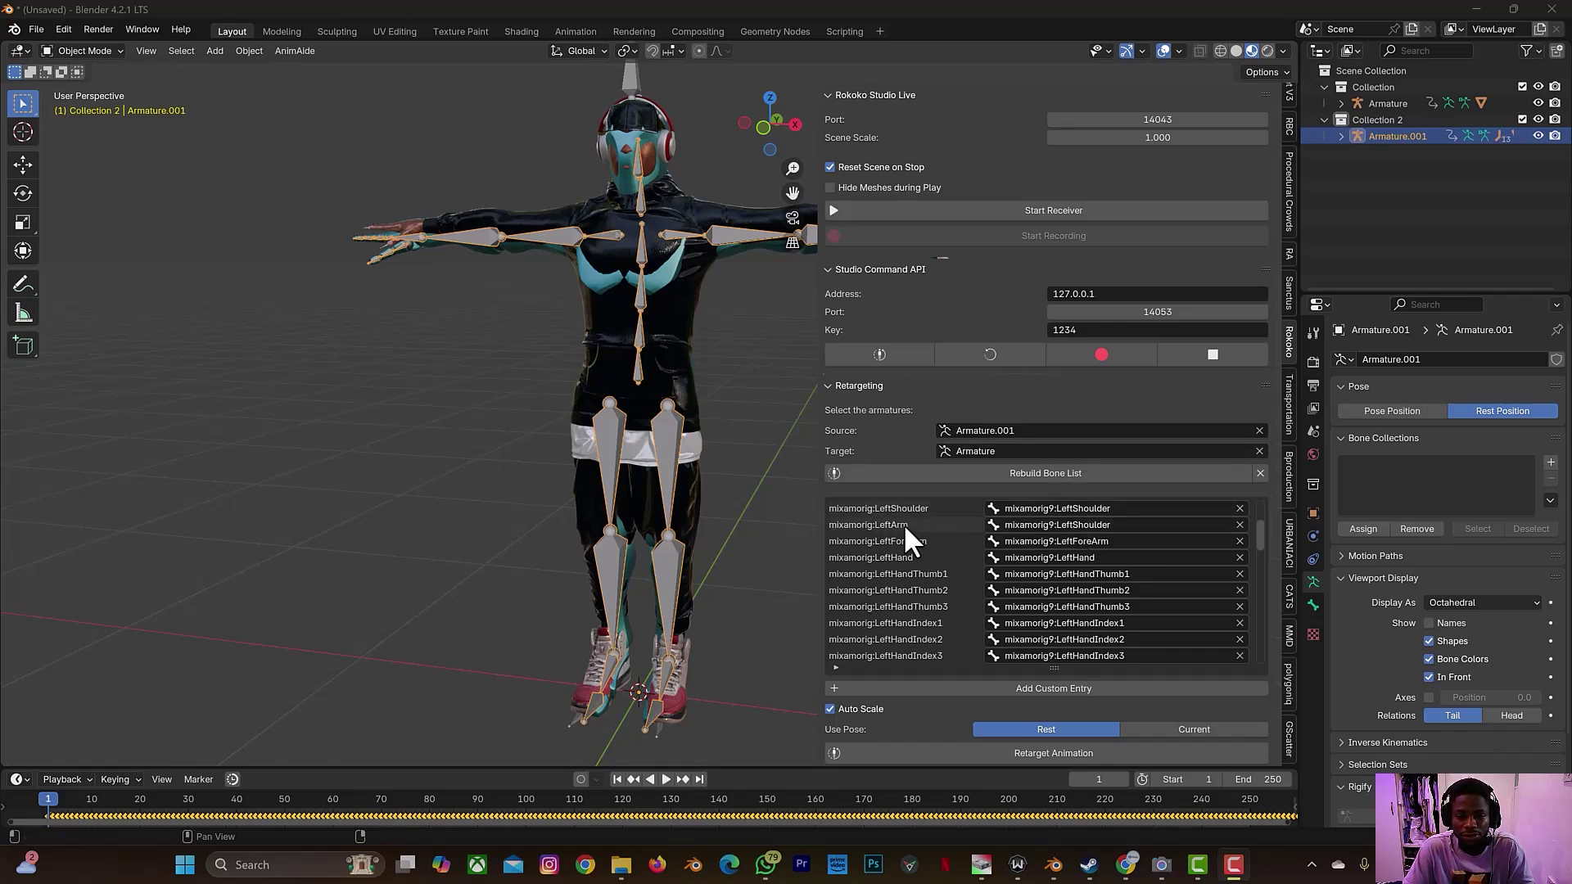
Remap LeftArm to mixamorig9:LeftArm and RightArm to mixamorig9:RightArm, then widen the 3D view
{"action": "left_click", "coordinate": [1052, 524]}
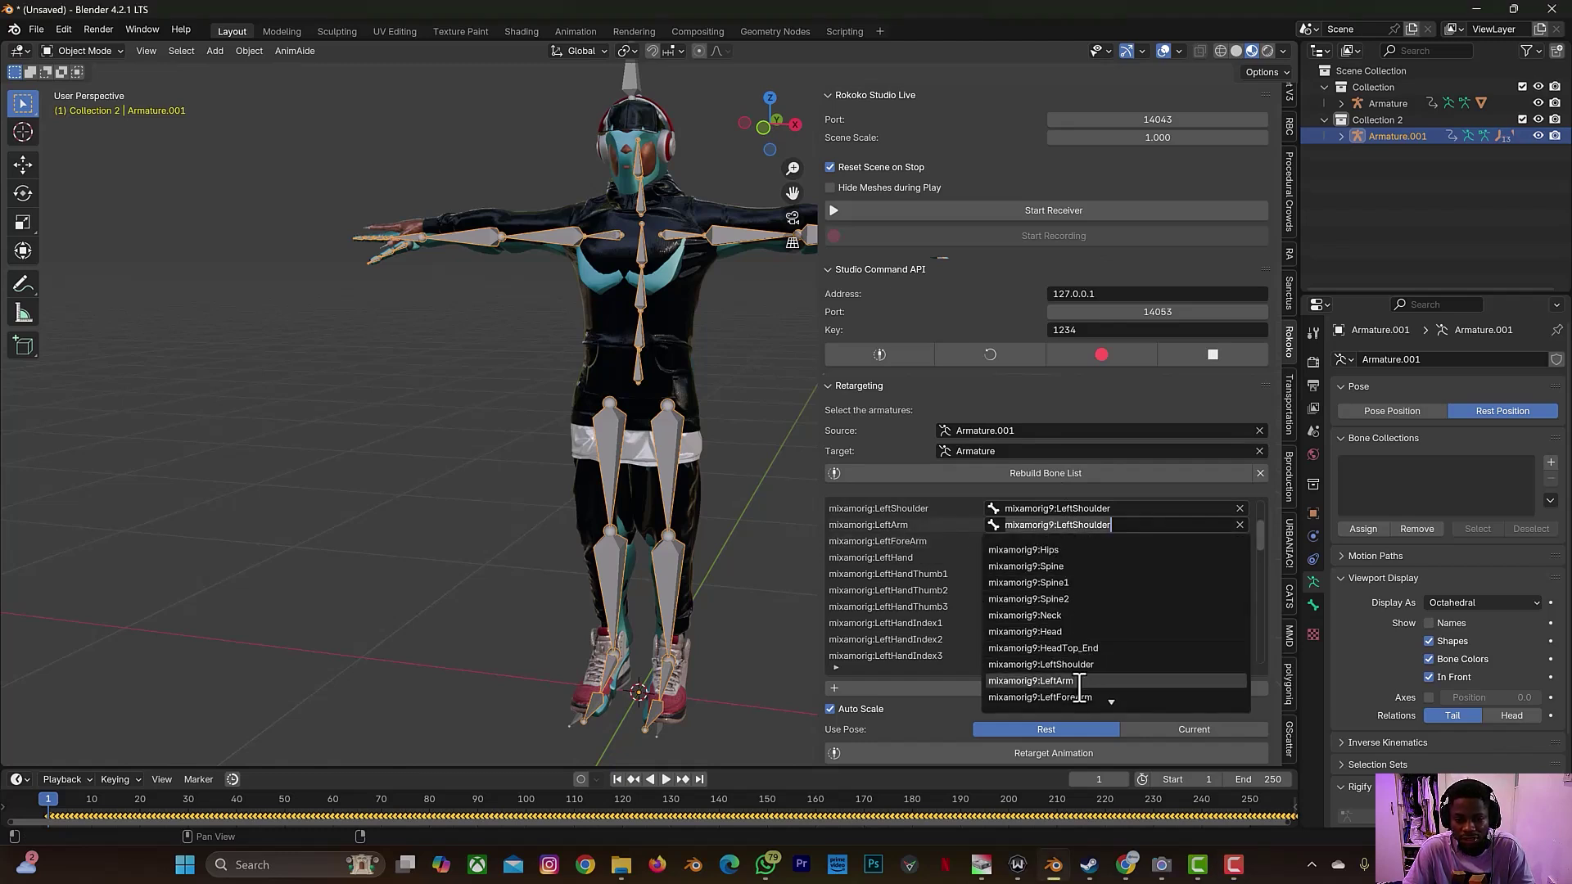
{"action": "left_click", "coordinate": [1080, 681]}
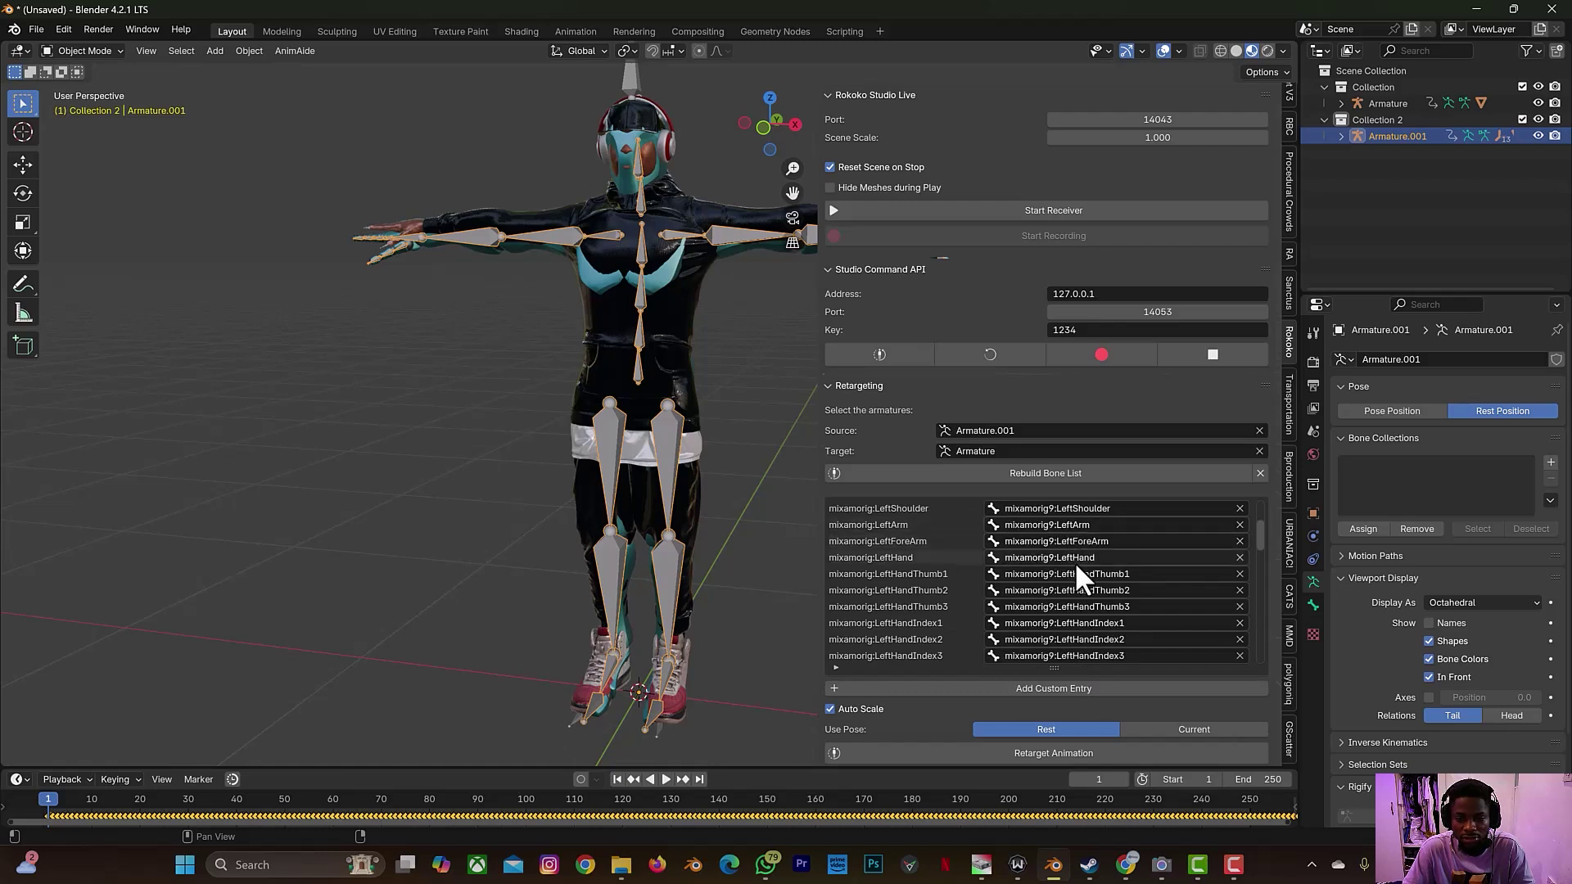
{"action": "scroll", "coordinate": [1075, 562], "scroll_direction": "up", "scroll_amount": 2}
{"action": "scroll", "coordinate": [1074, 561], "scroll_direction": "down", "scroll_amount": 18}
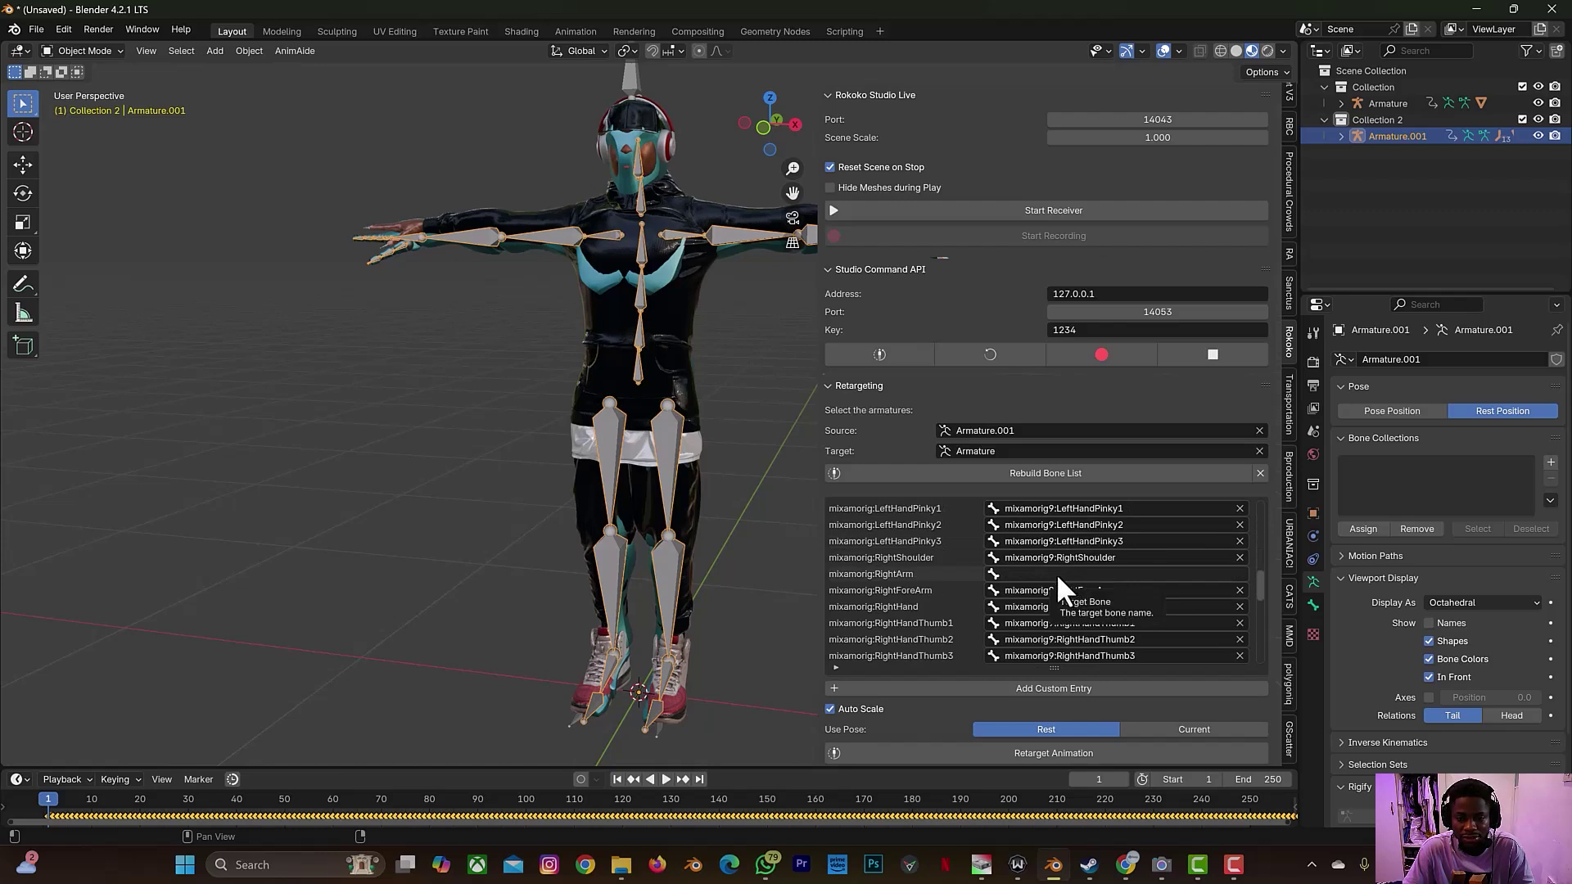
{"action": "left_click", "coordinate": [1054, 574]}
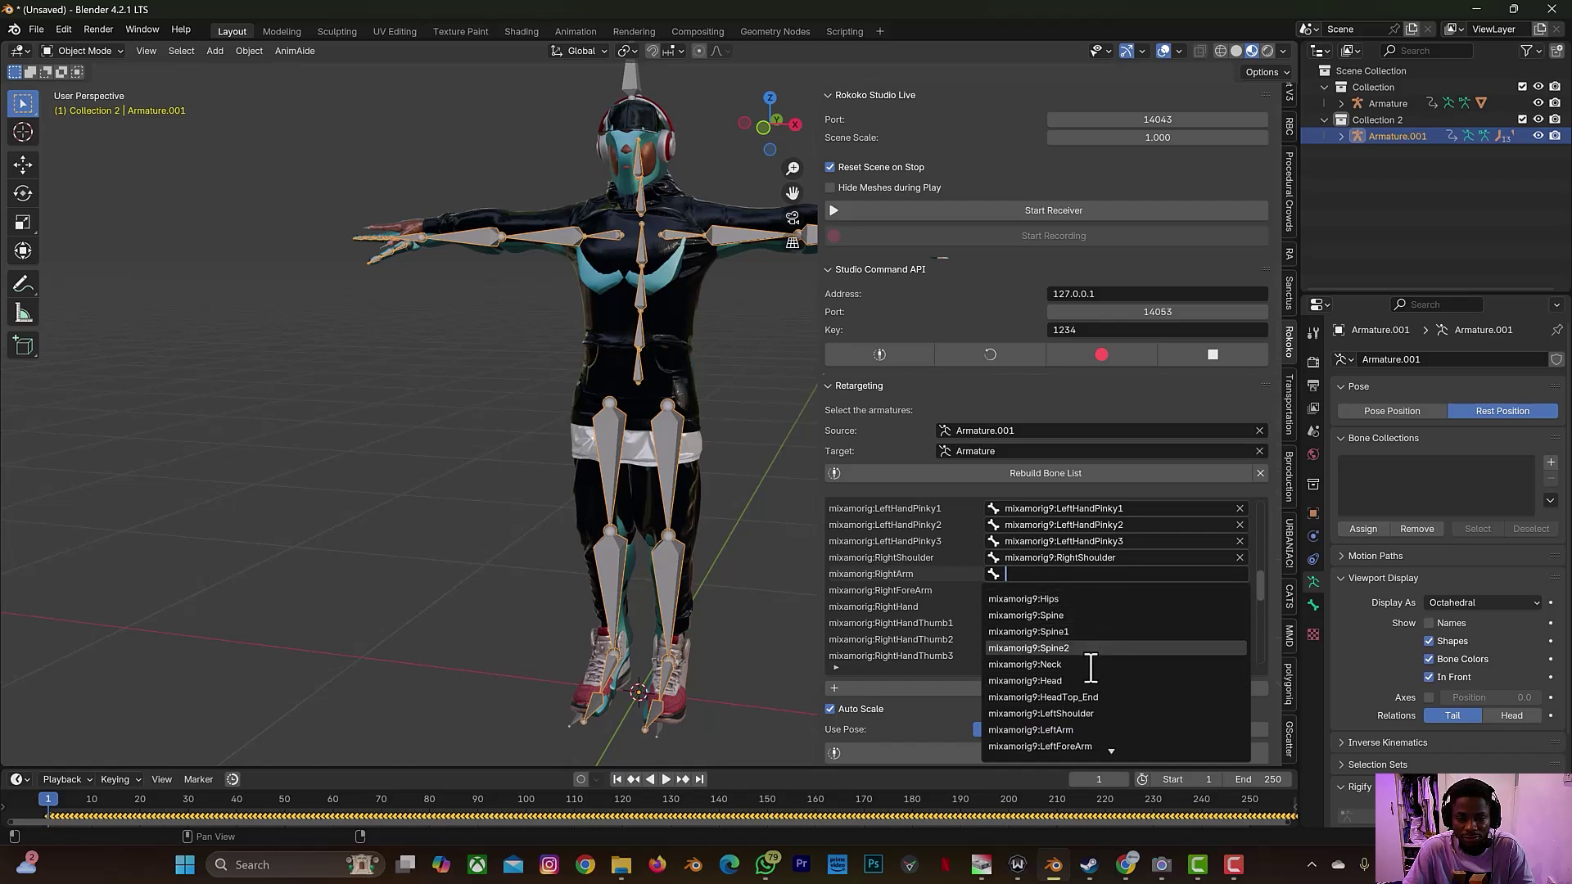
{"action": "scroll", "coordinate": [1083, 758], "scroll_direction": "down", "scroll_amount": 20}
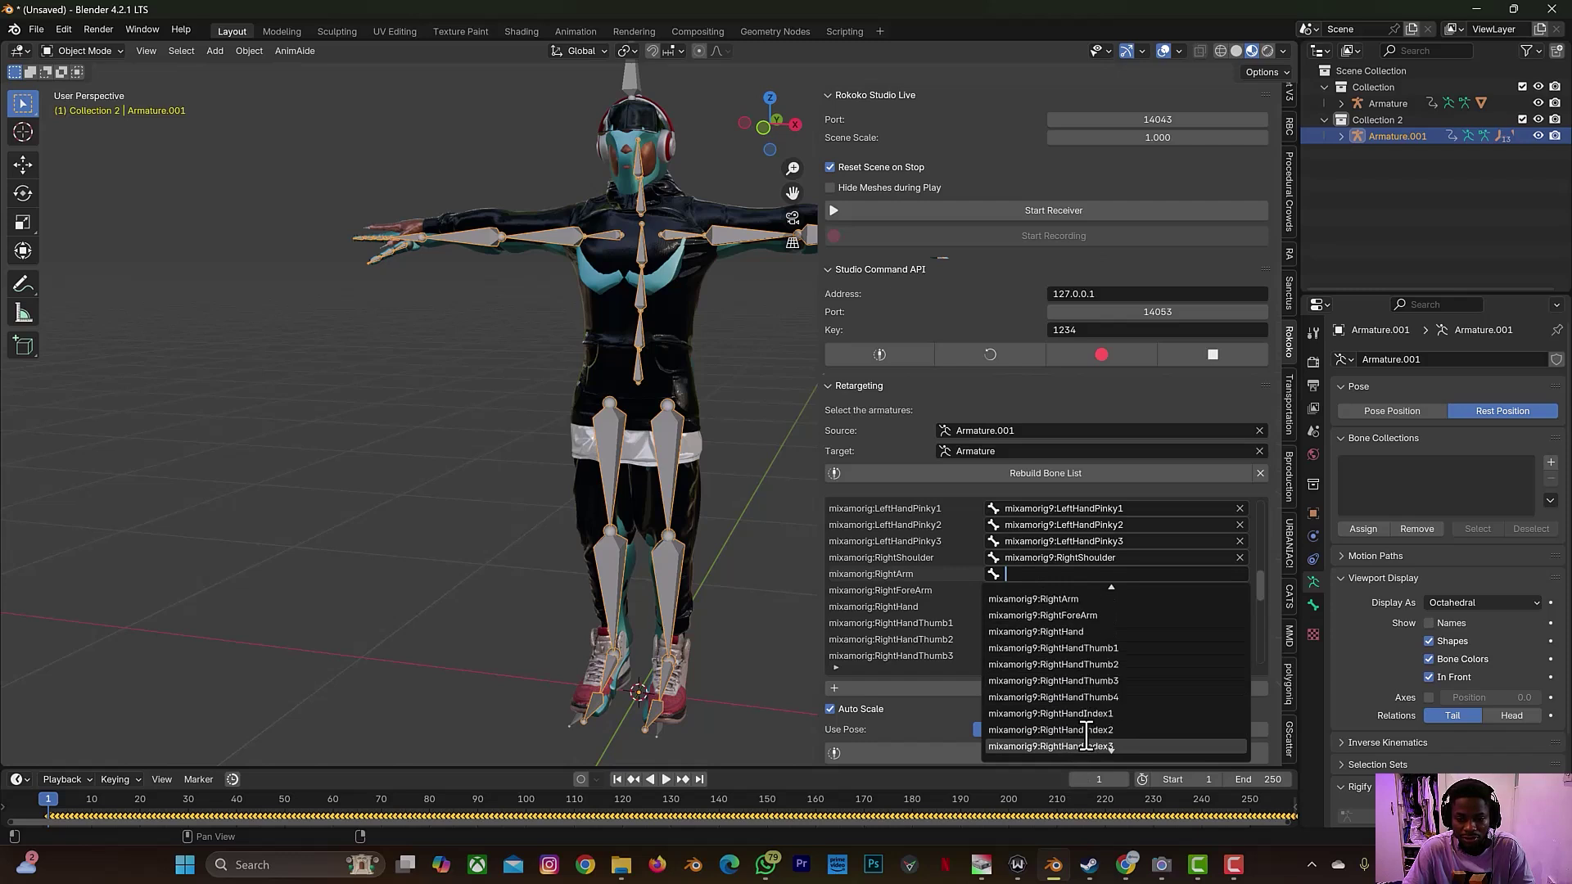
{"action": "scroll", "coordinate": [1085, 655], "scroll_direction": "down", "scroll_amount": 5}
{"action": "left_click", "coordinate": [1083, 598]}
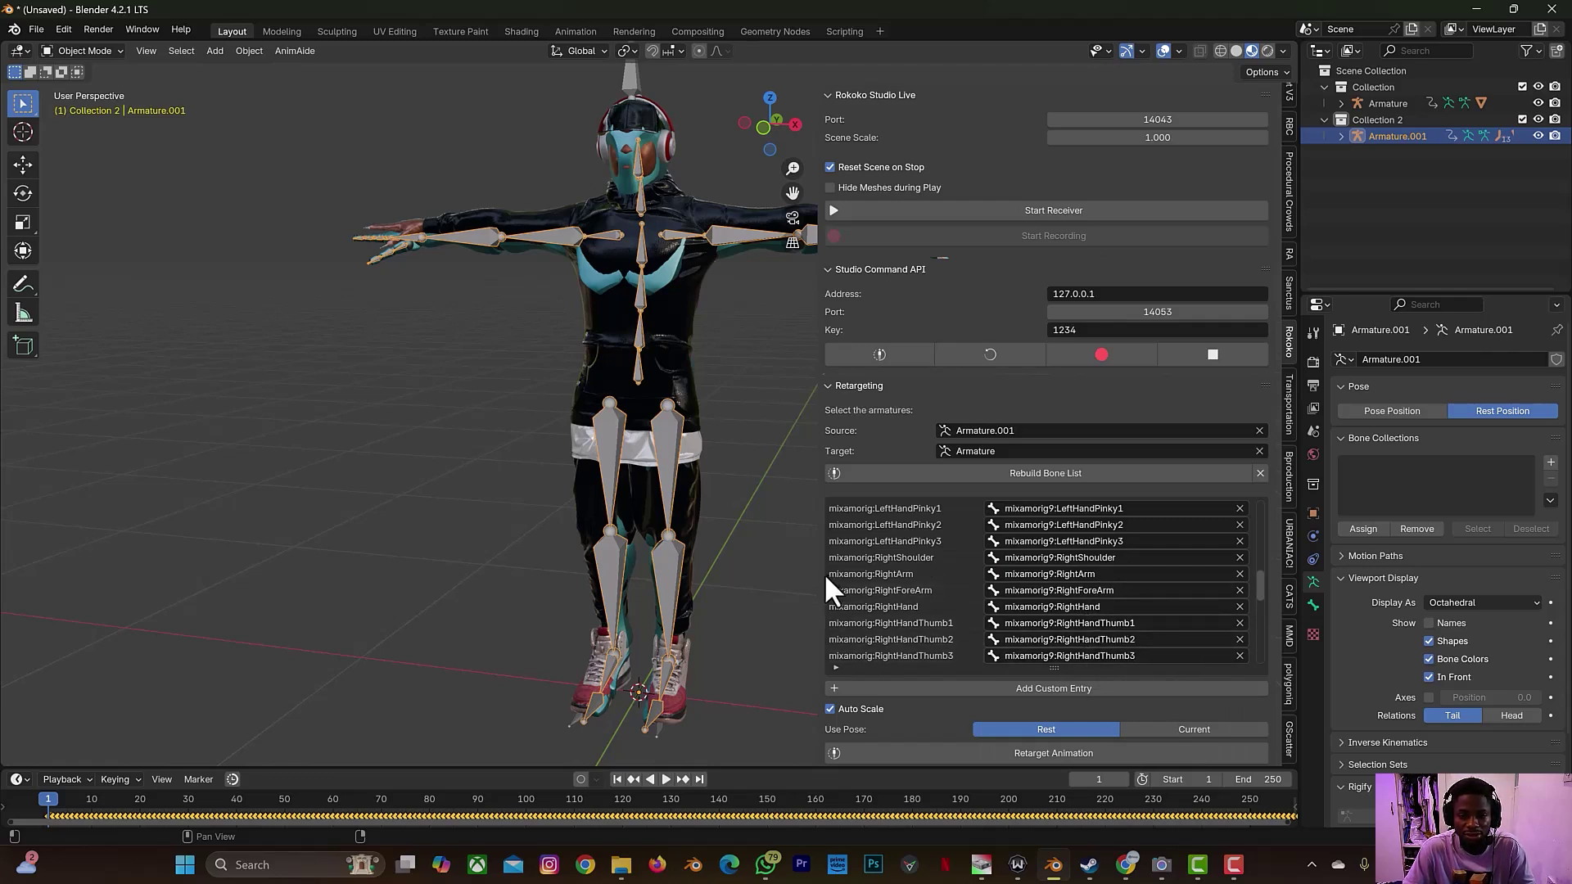
{"action": "left_click_drag", "start_coordinate": [817, 594], "coordinate": [879, 599]}
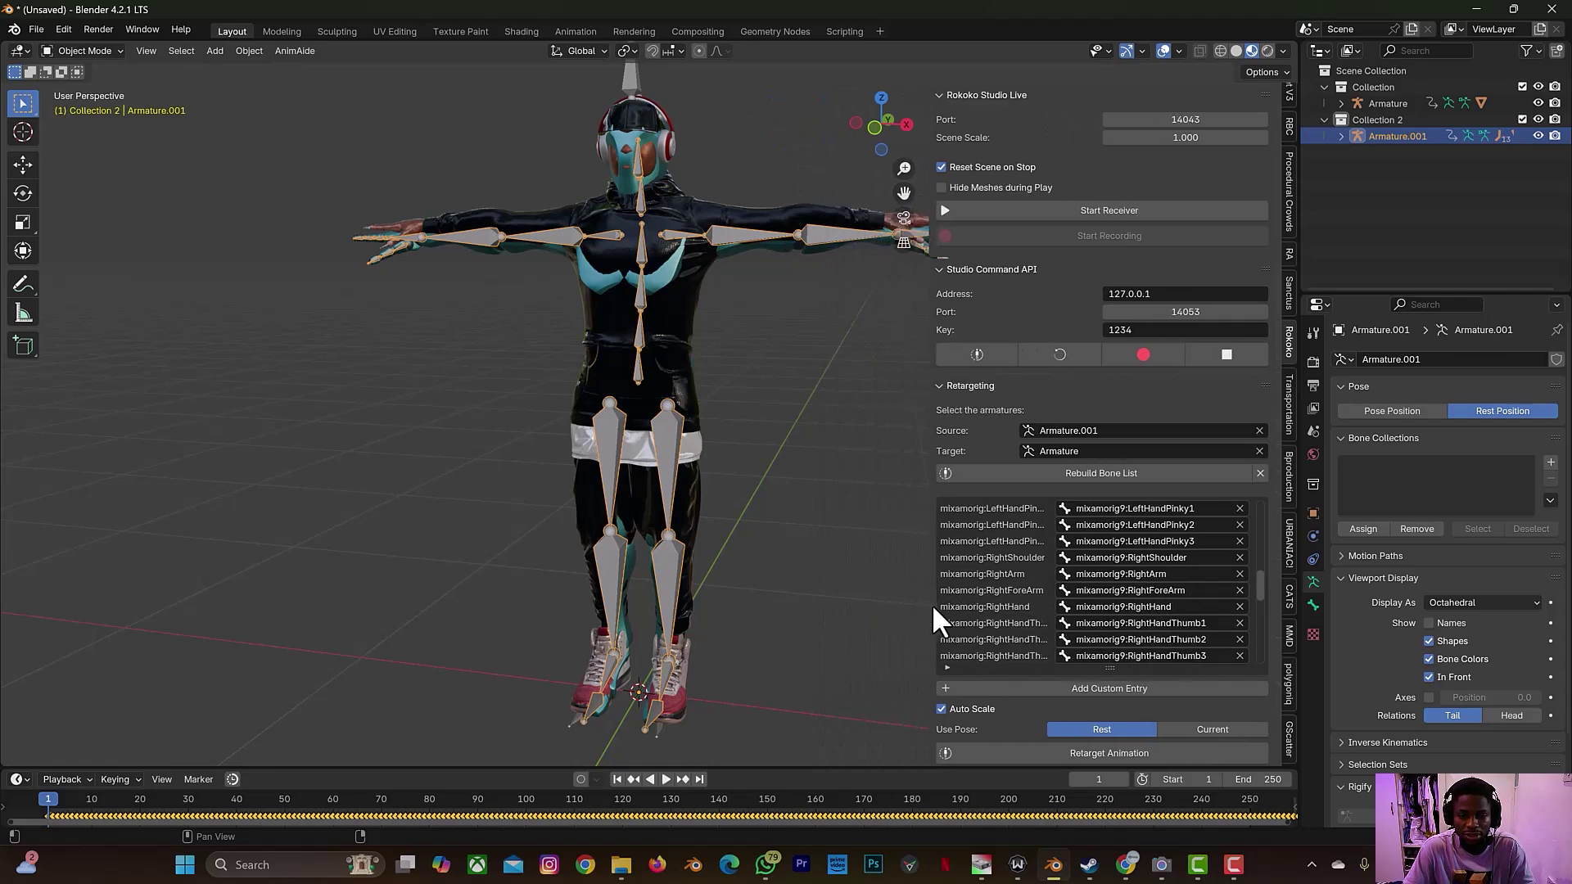
{"action": "left_click_drag", "start_coordinate": [932, 605], "coordinate": [936, 606]}
Retarget the dance onto Armature, then hide Armature.001 and Collection 2 in the Outliner
{"action": "left_click", "coordinate": [1068, 754]}
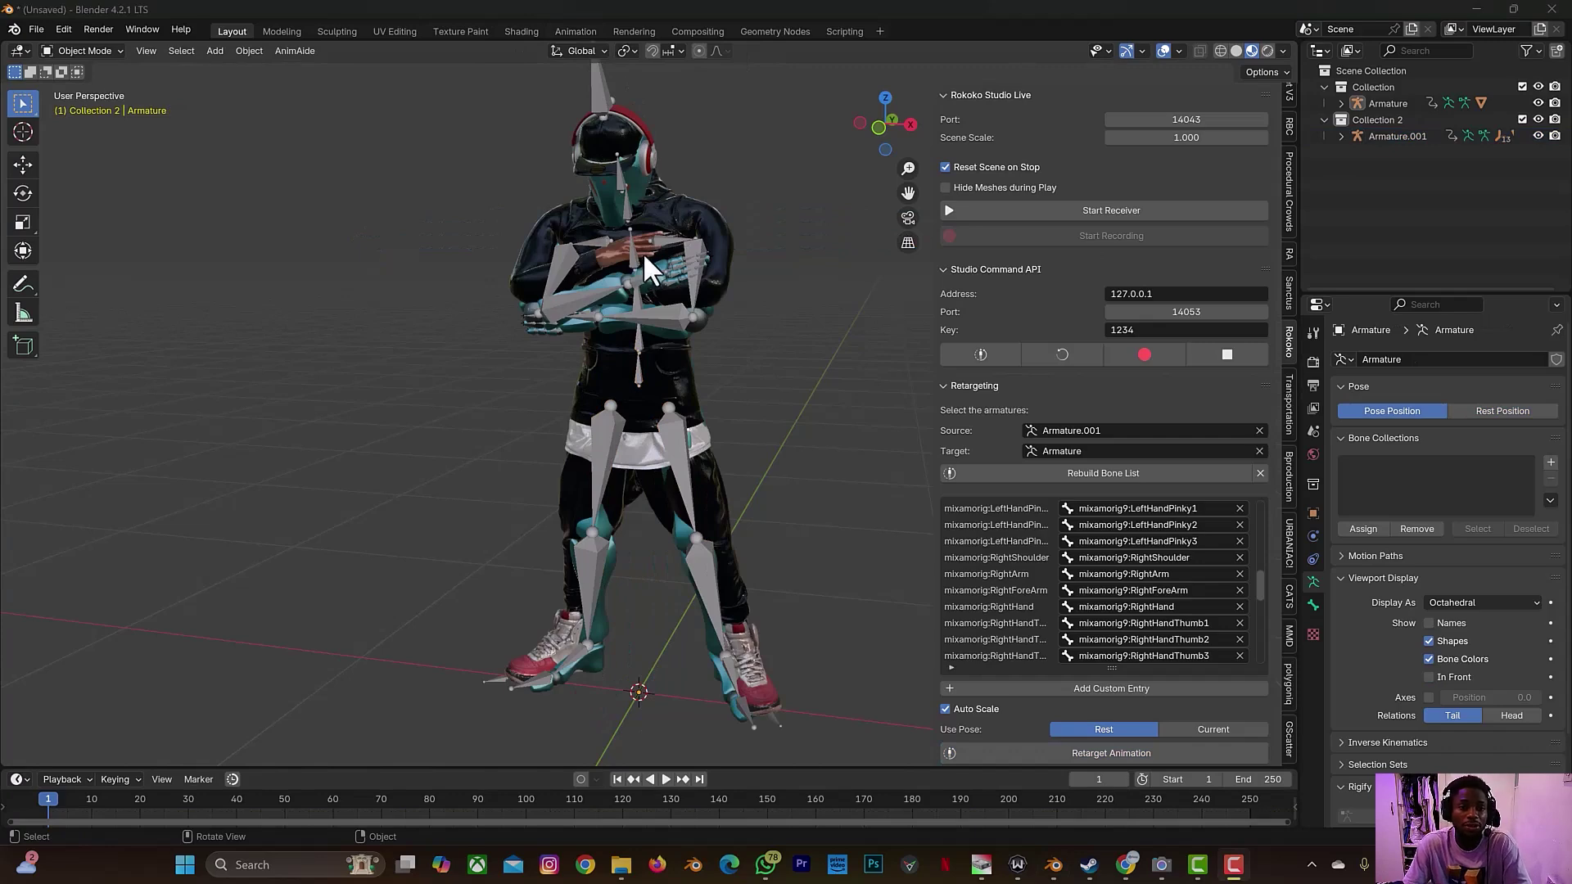
{"action": "left_click_drag", "start_coordinate": [863, 122], "coordinate": [1425, 139]}
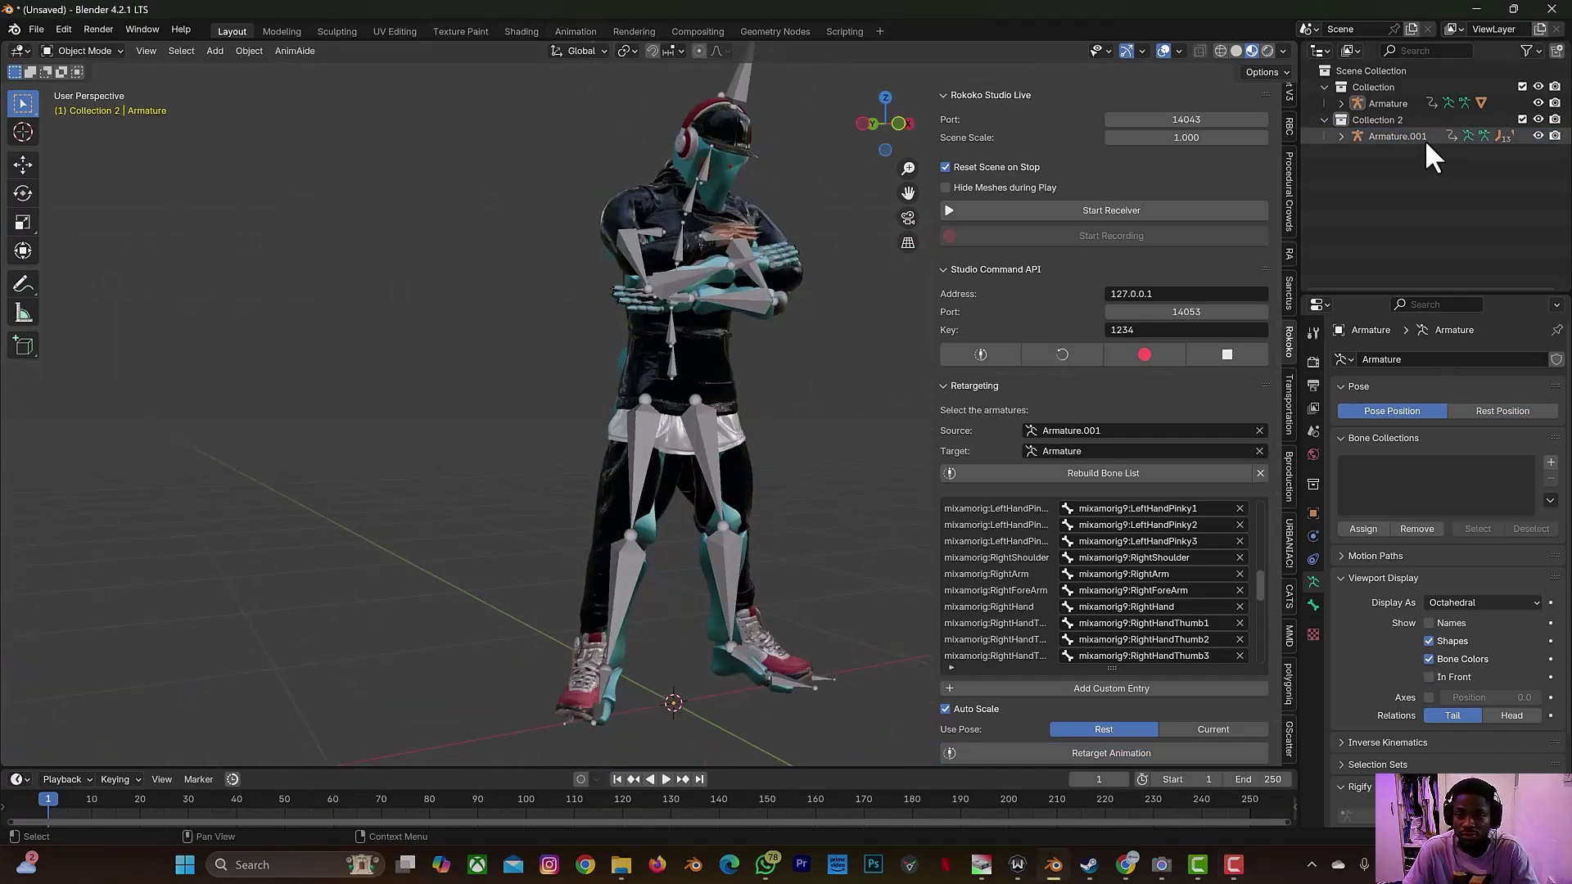
{"action": "left_click", "coordinate": [1537, 134]}
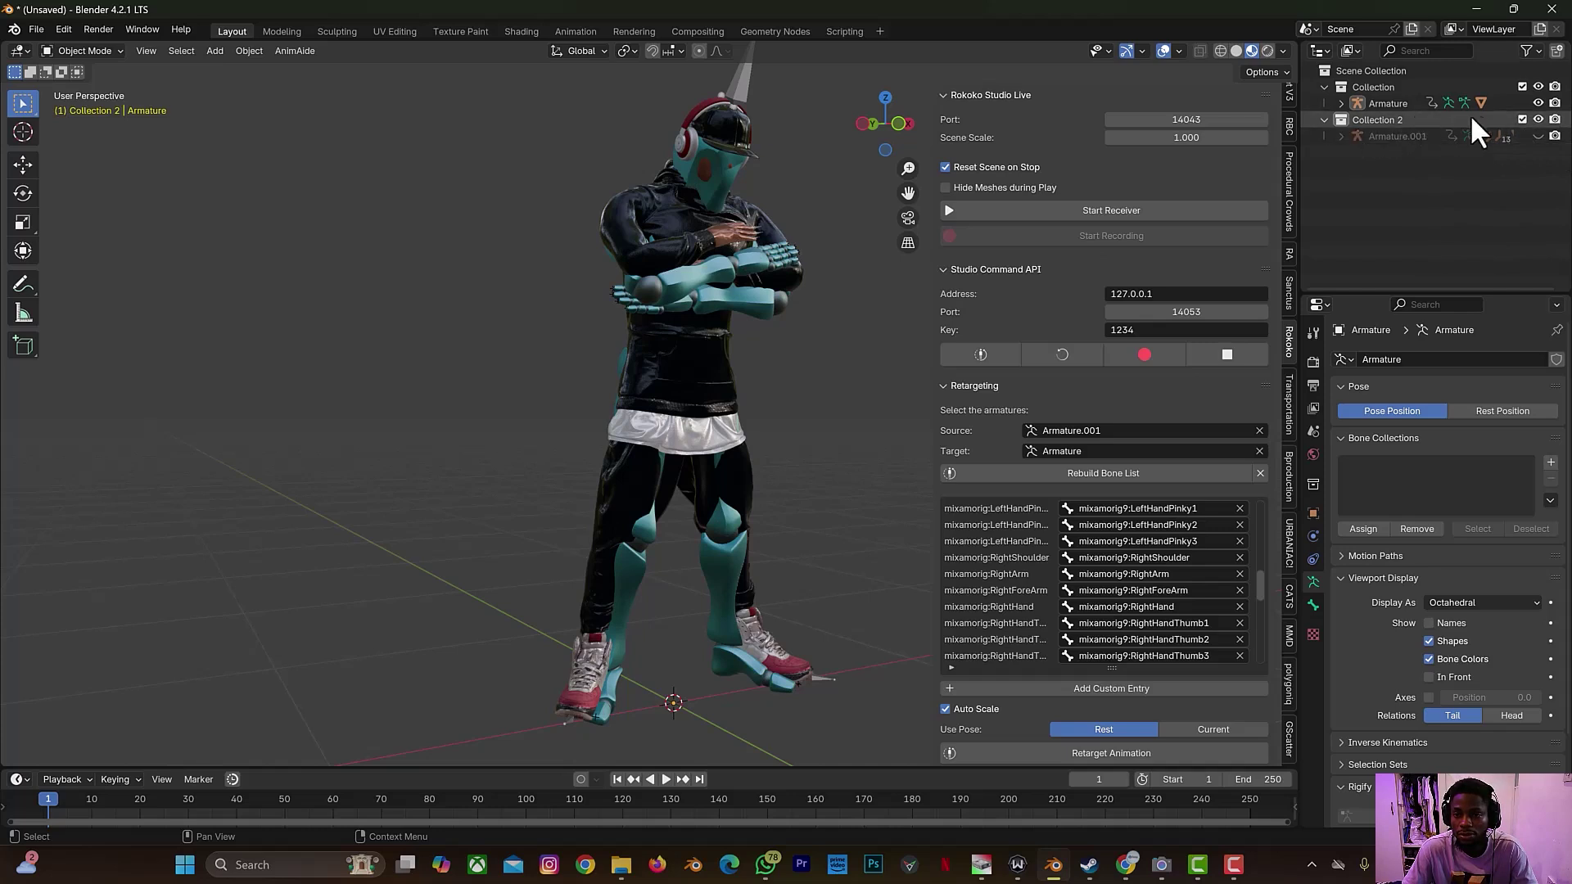
{"action": "left_click", "coordinate": [1537, 119]}
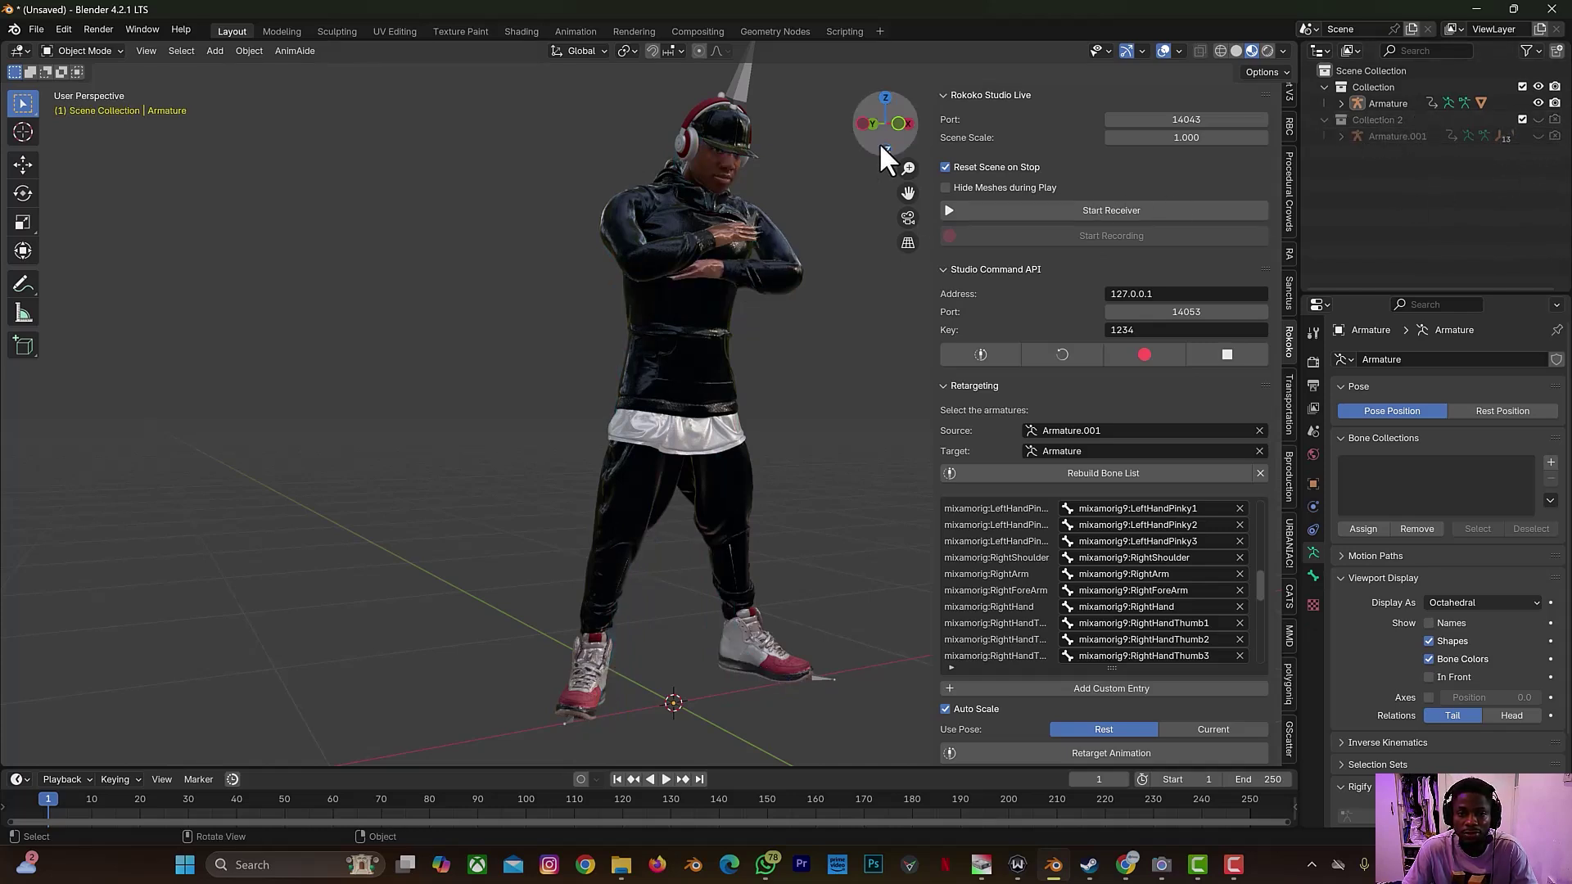
Turn the view so the character faces forward and preview the retargeted dance
{"action": "left_click_drag", "start_coordinate": [879, 143], "coordinate": [859, 142]}
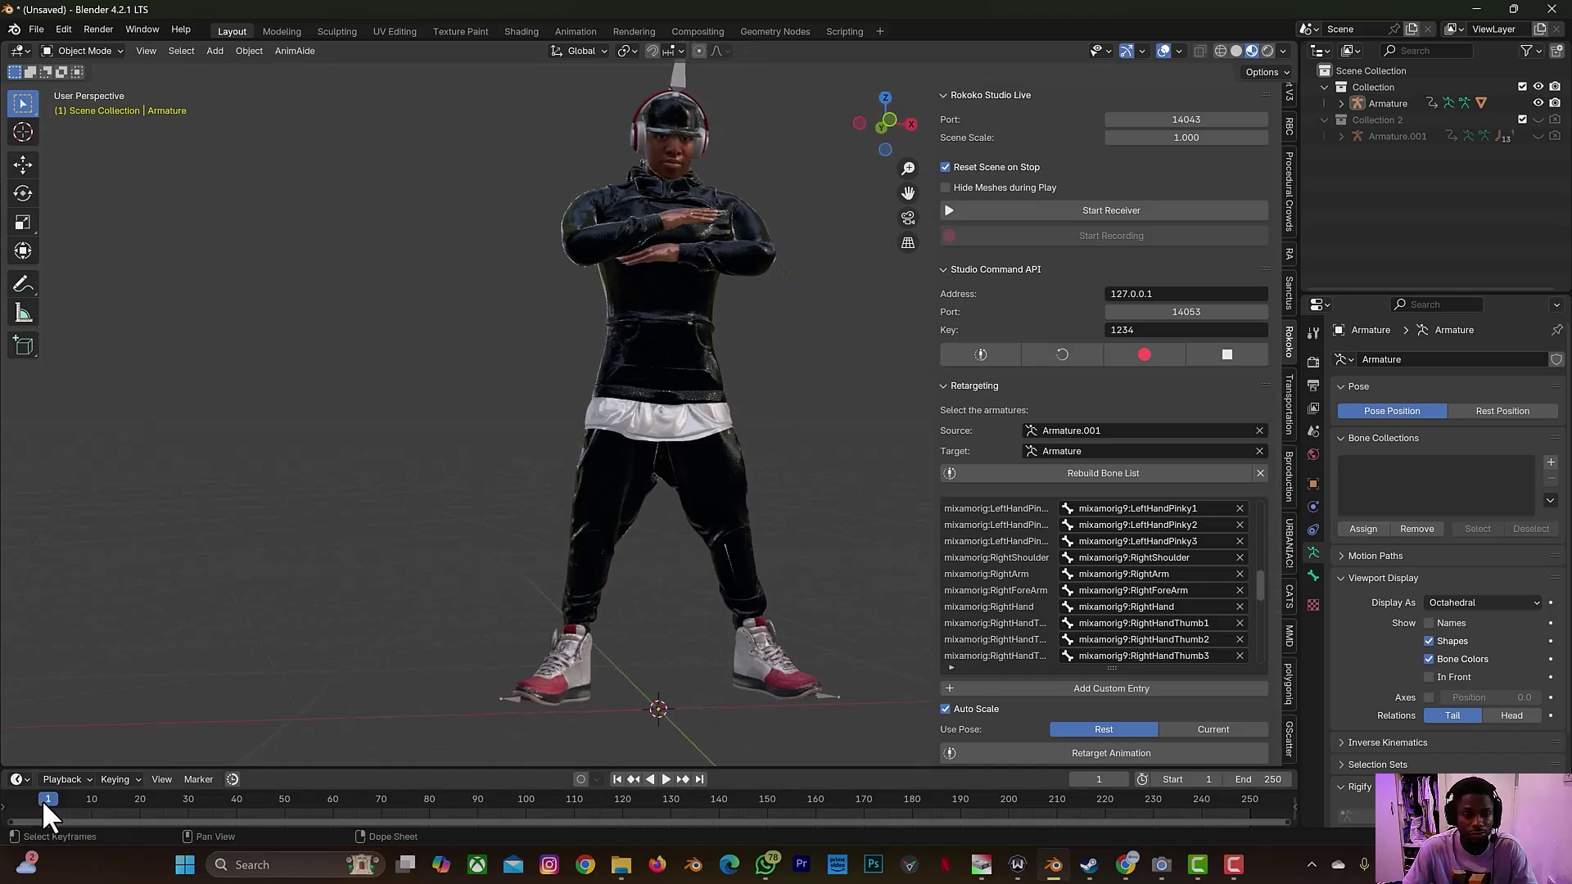
{"action": "key", "text": "space"}
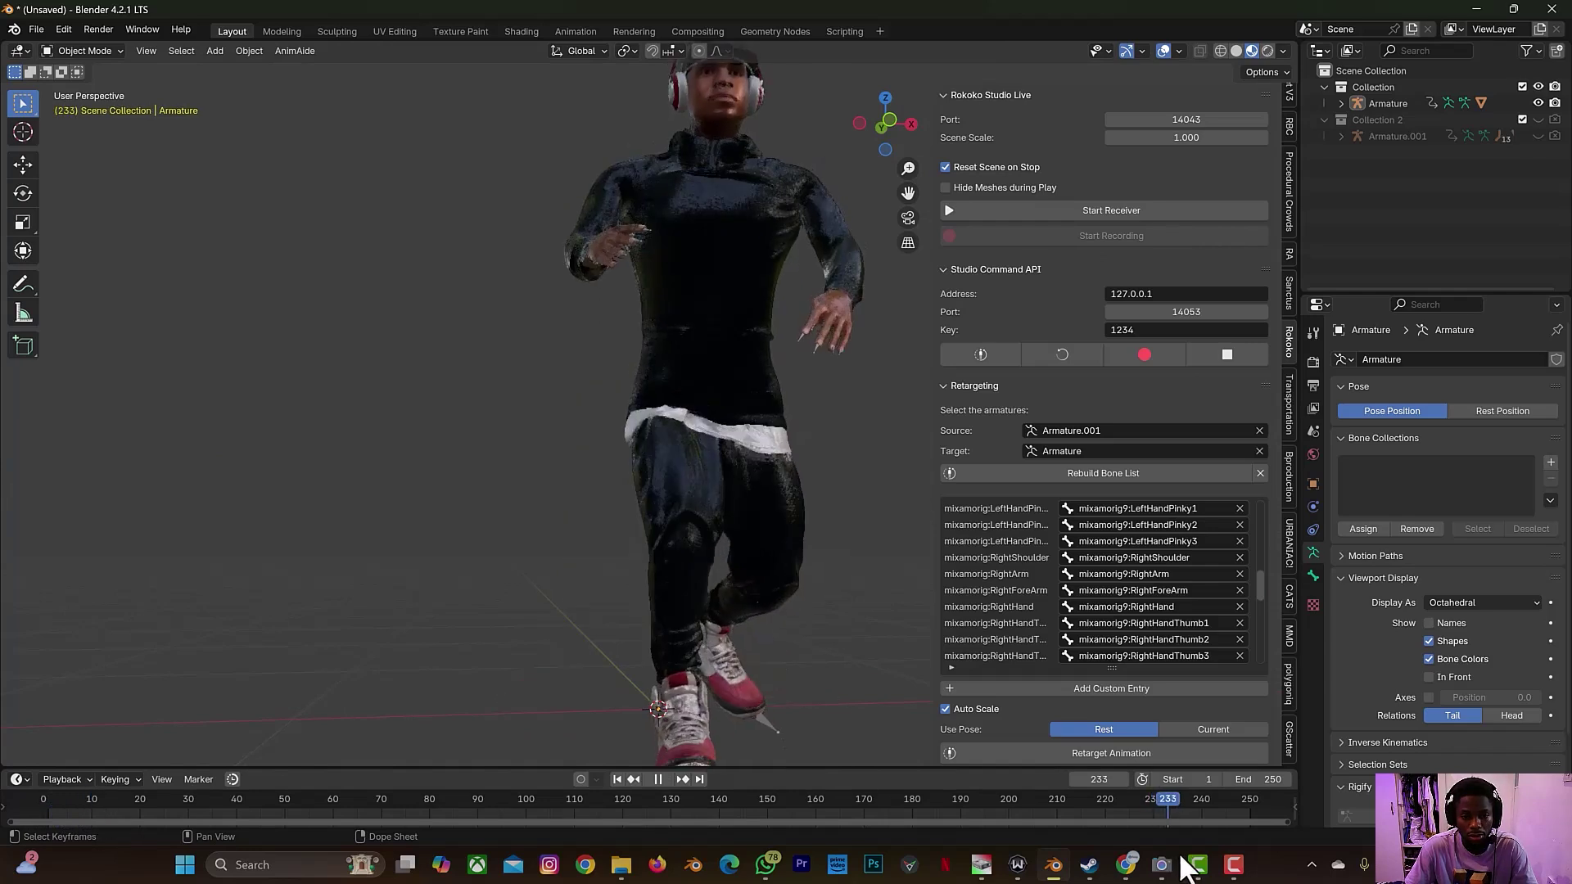
{"action": "key", "text": "space"}
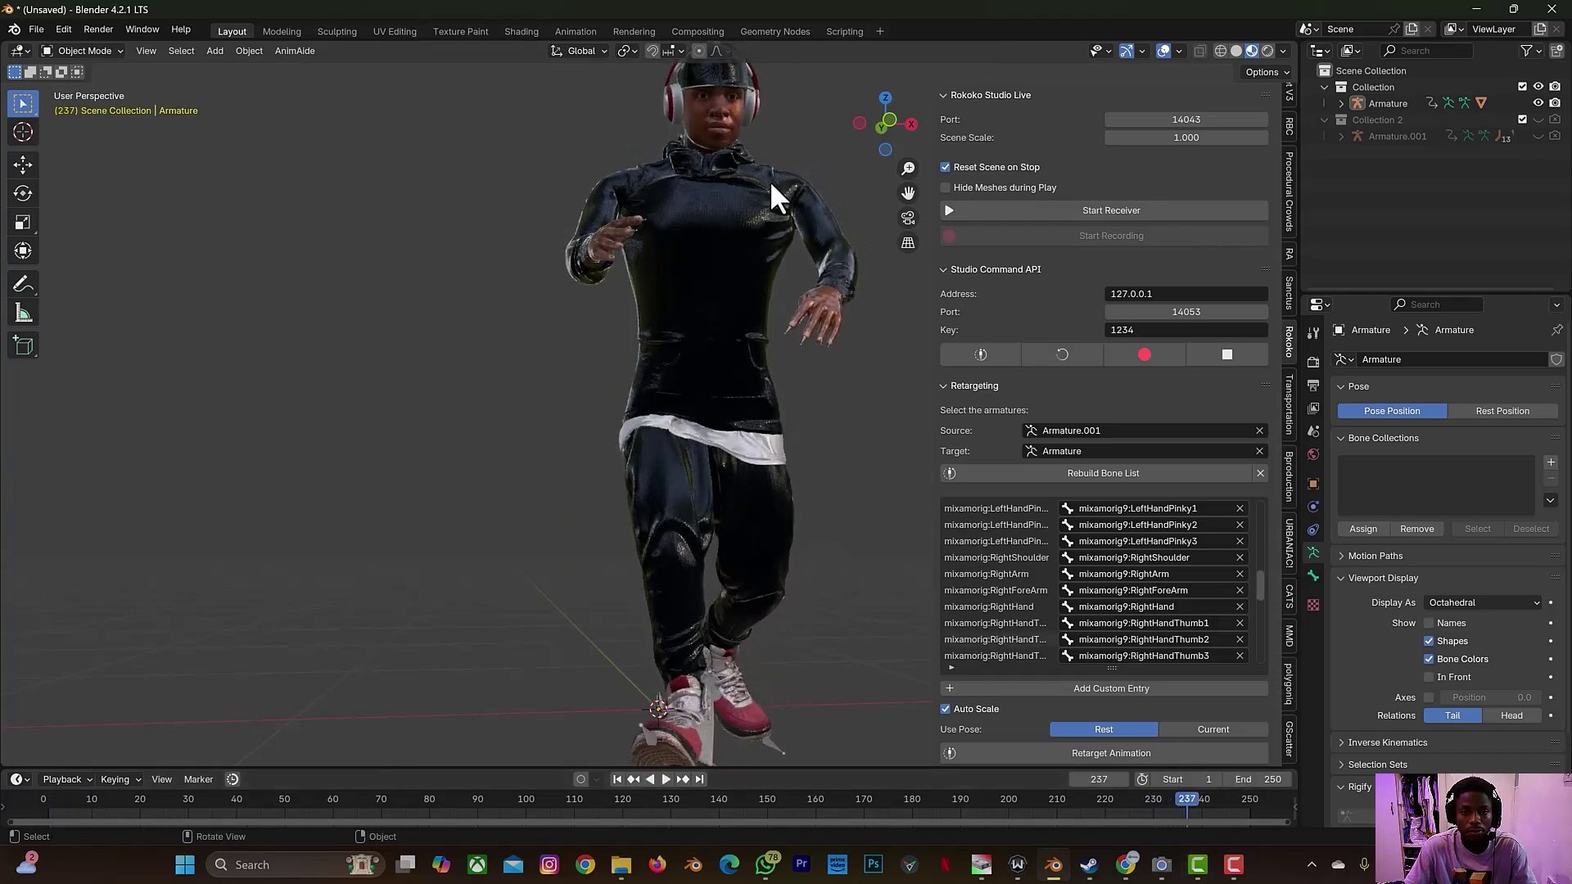
{"action": "scroll", "coordinate": [770, 181], "scroll_direction": "down", "scroll_amount": 4}
{"action": "scroll", "coordinate": [689, 226], "scroll_direction": "up", "scroll_amount": 2}
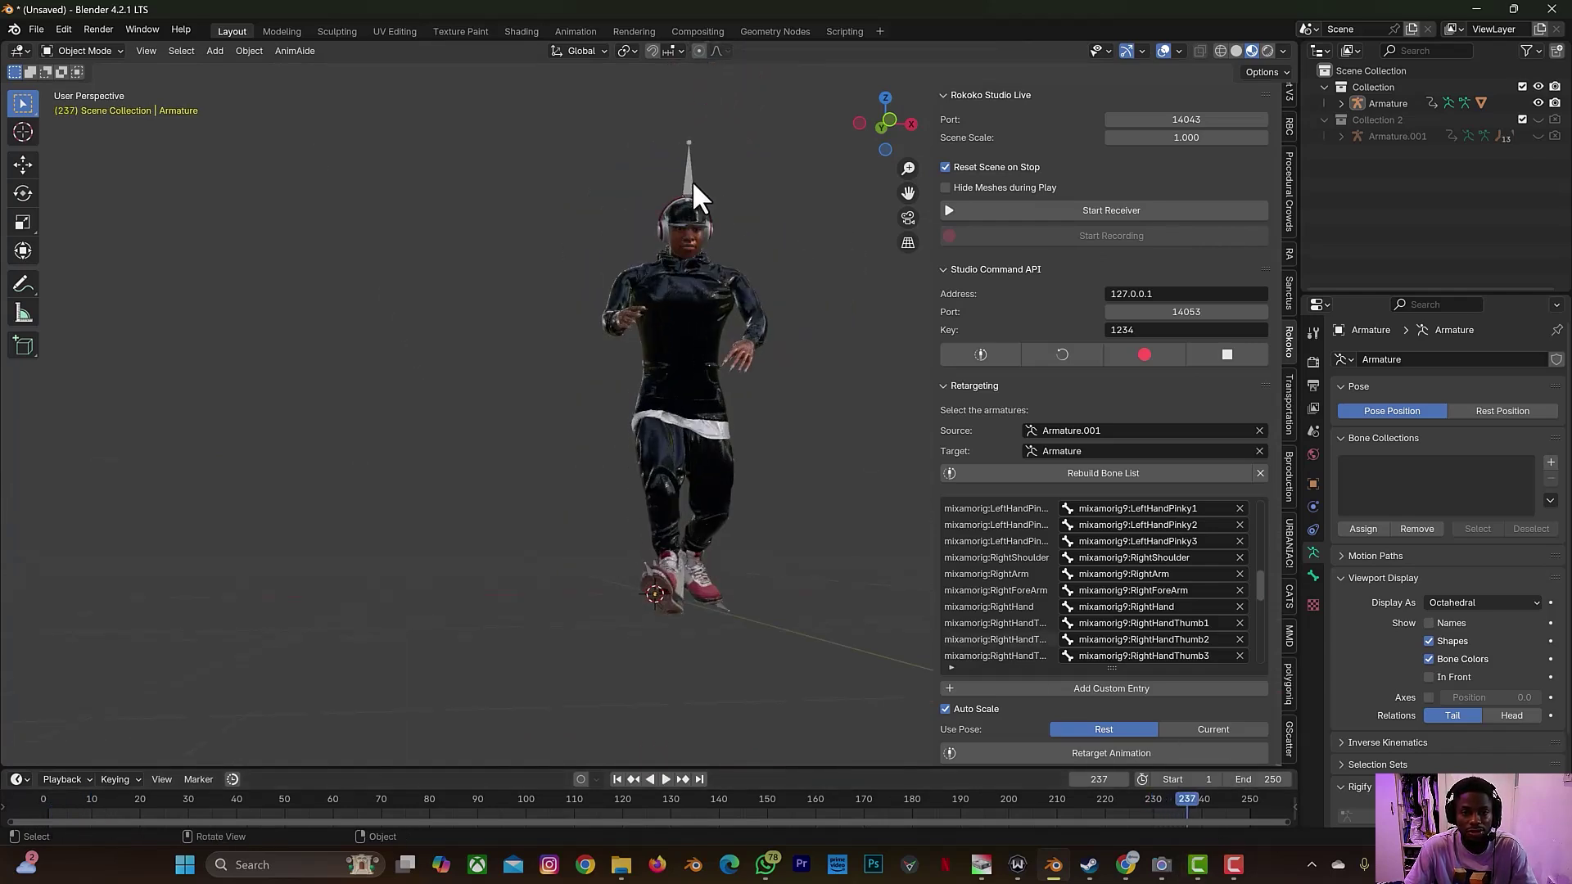
With the armature selected, set the timeline end frame to 1000 and scrub through the dance
{"action": "left_click", "coordinate": [694, 184]}
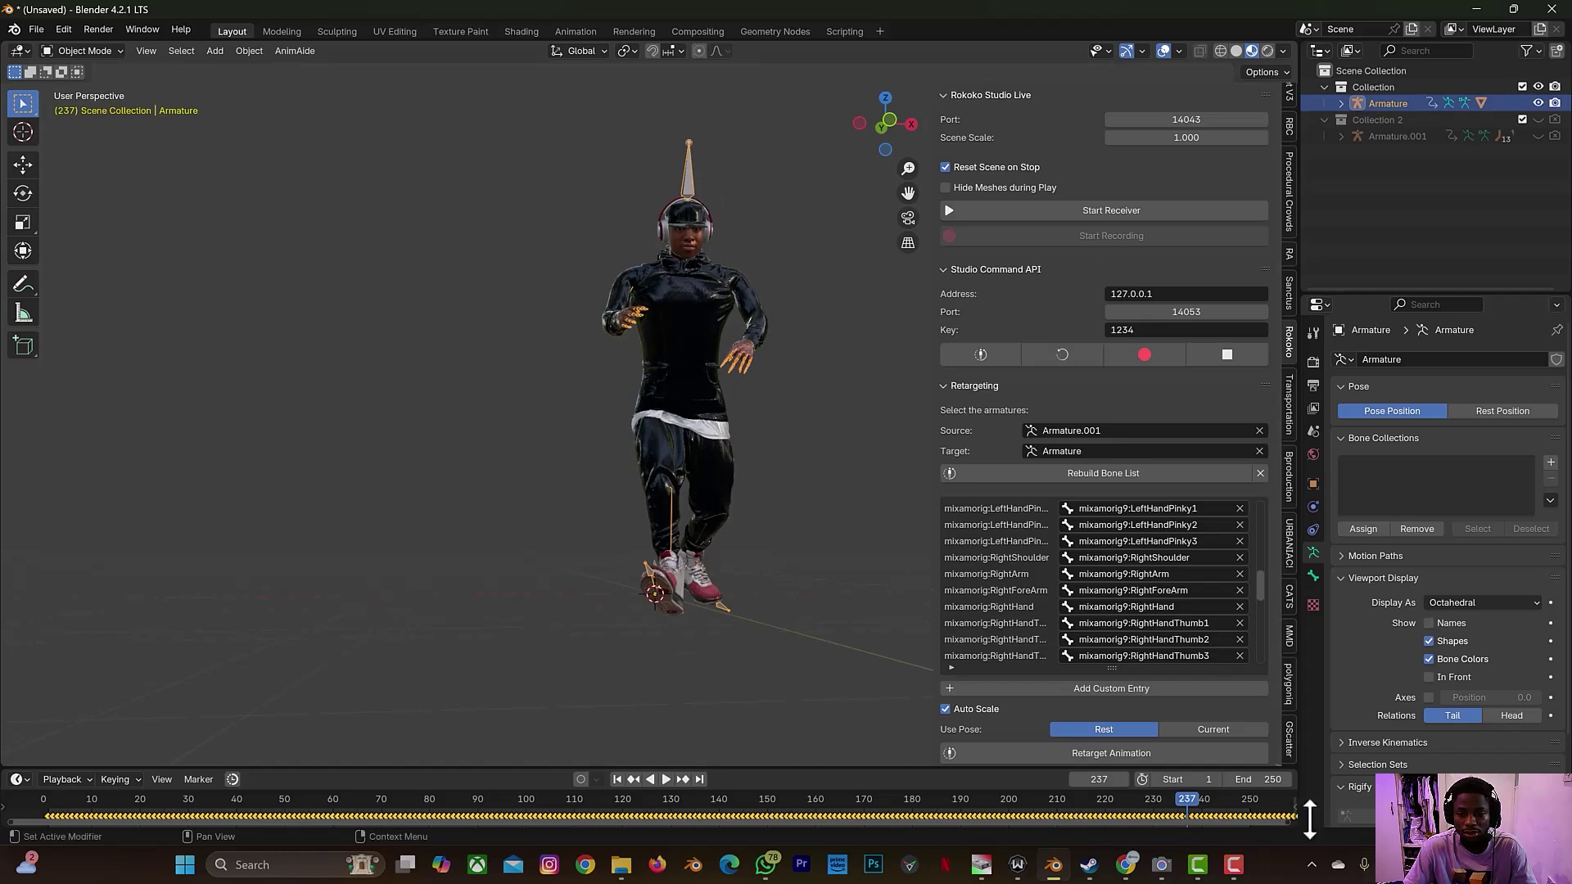
{"action": "double_click", "coordinate": [1254, 778]}
{"action": "type", "text": "1000"}
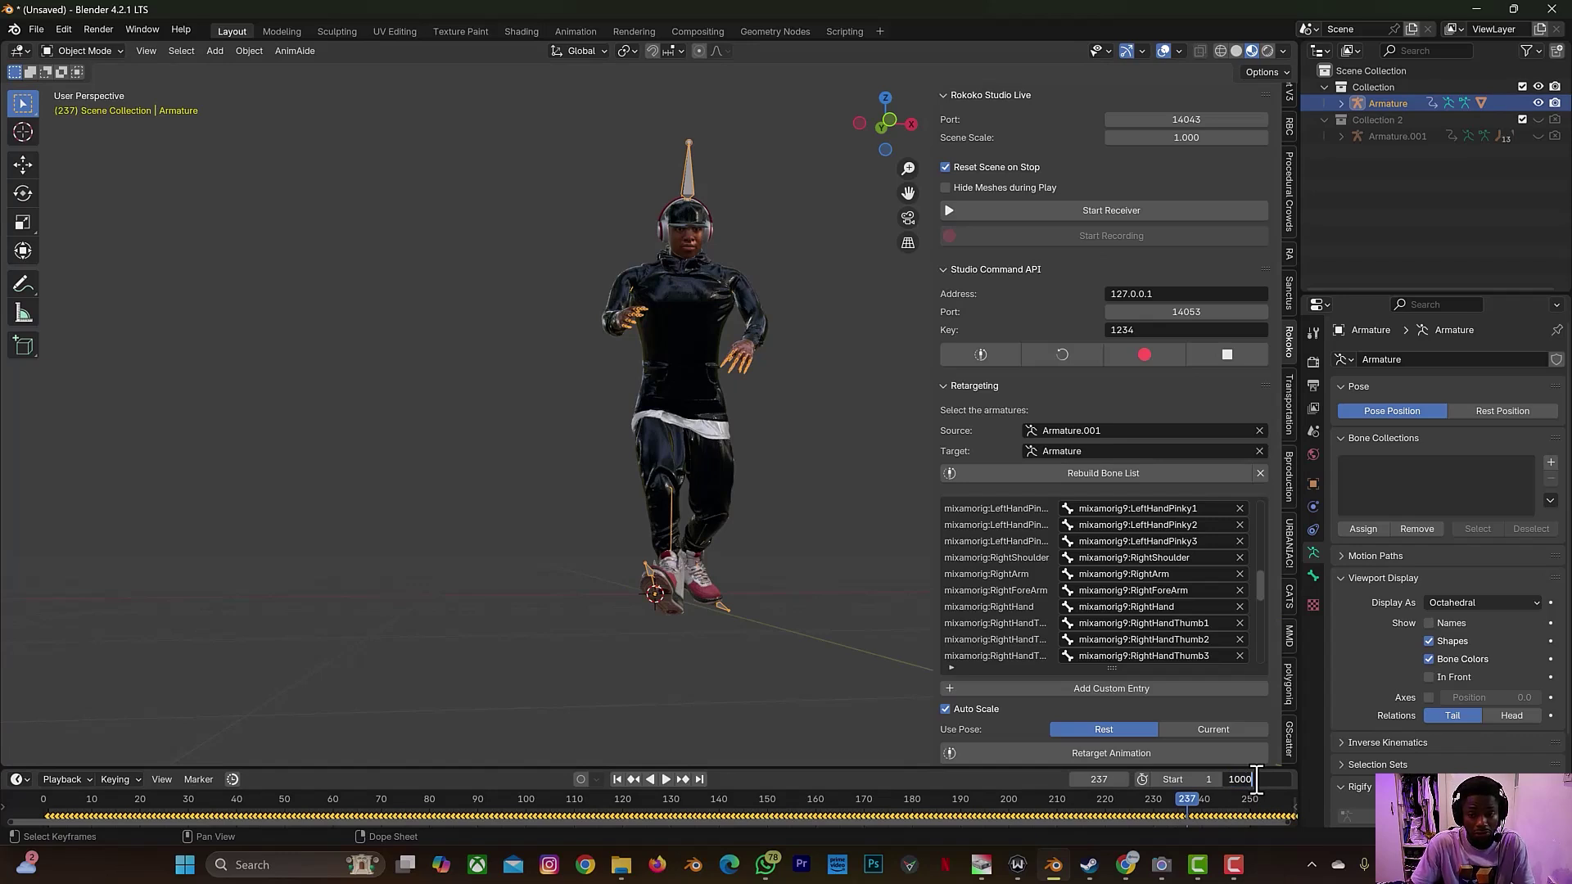
{"action": "key", "text": "Return"}
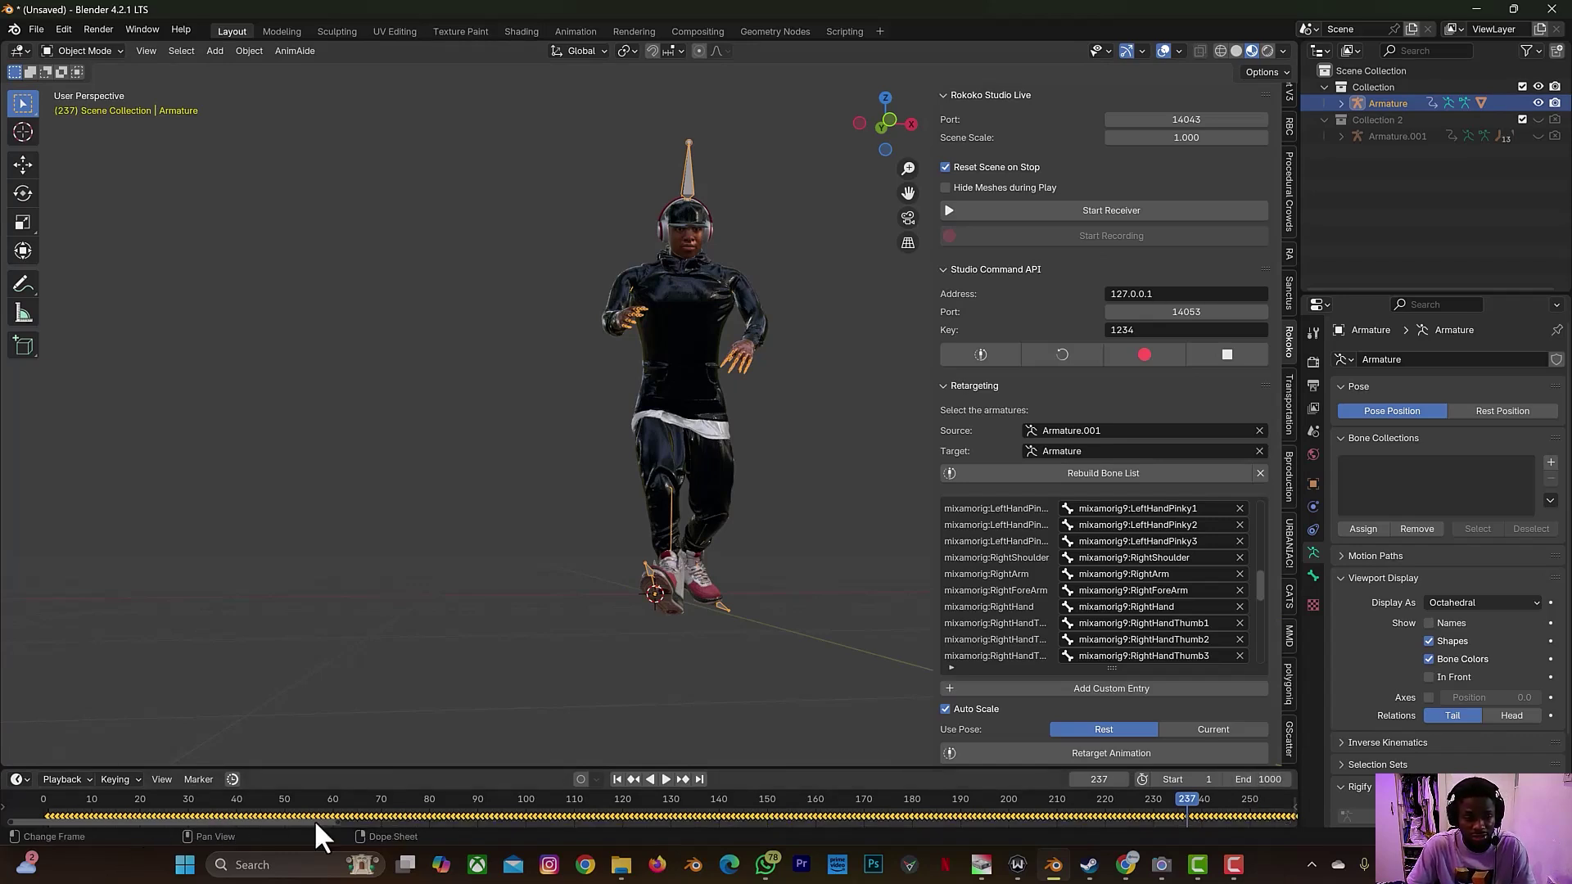
{"action": "left_click_drag", "start_coordinate": [321, 820], "coordinate": [1014, 821]}
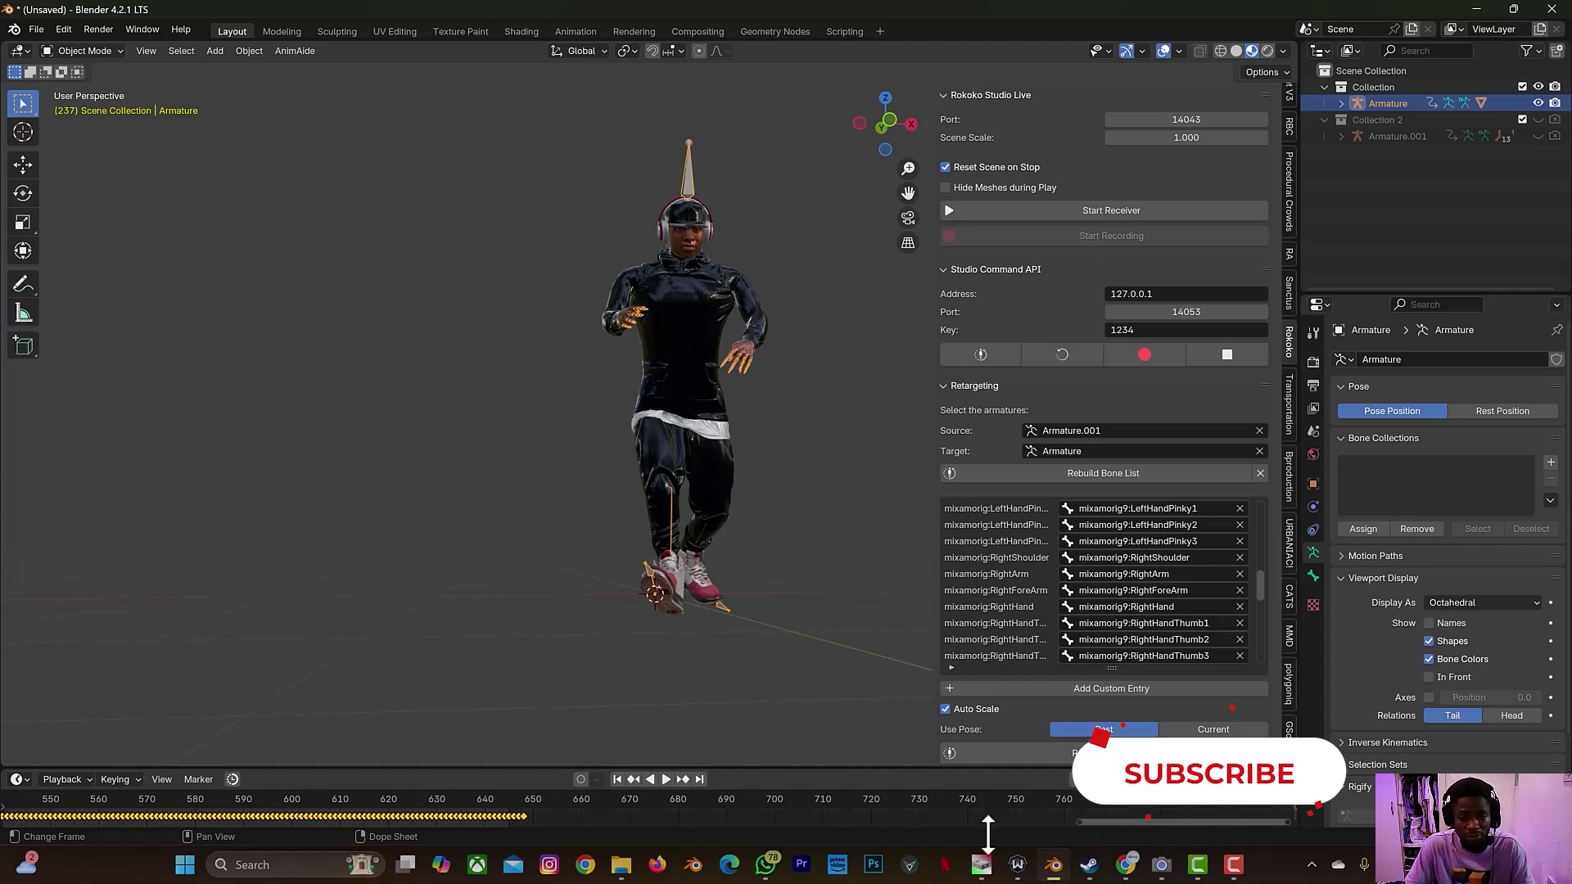
Change the end frame to 650 and scrub back through the timeline
{"action": "left_click", "coordinate": [1241, 779]}
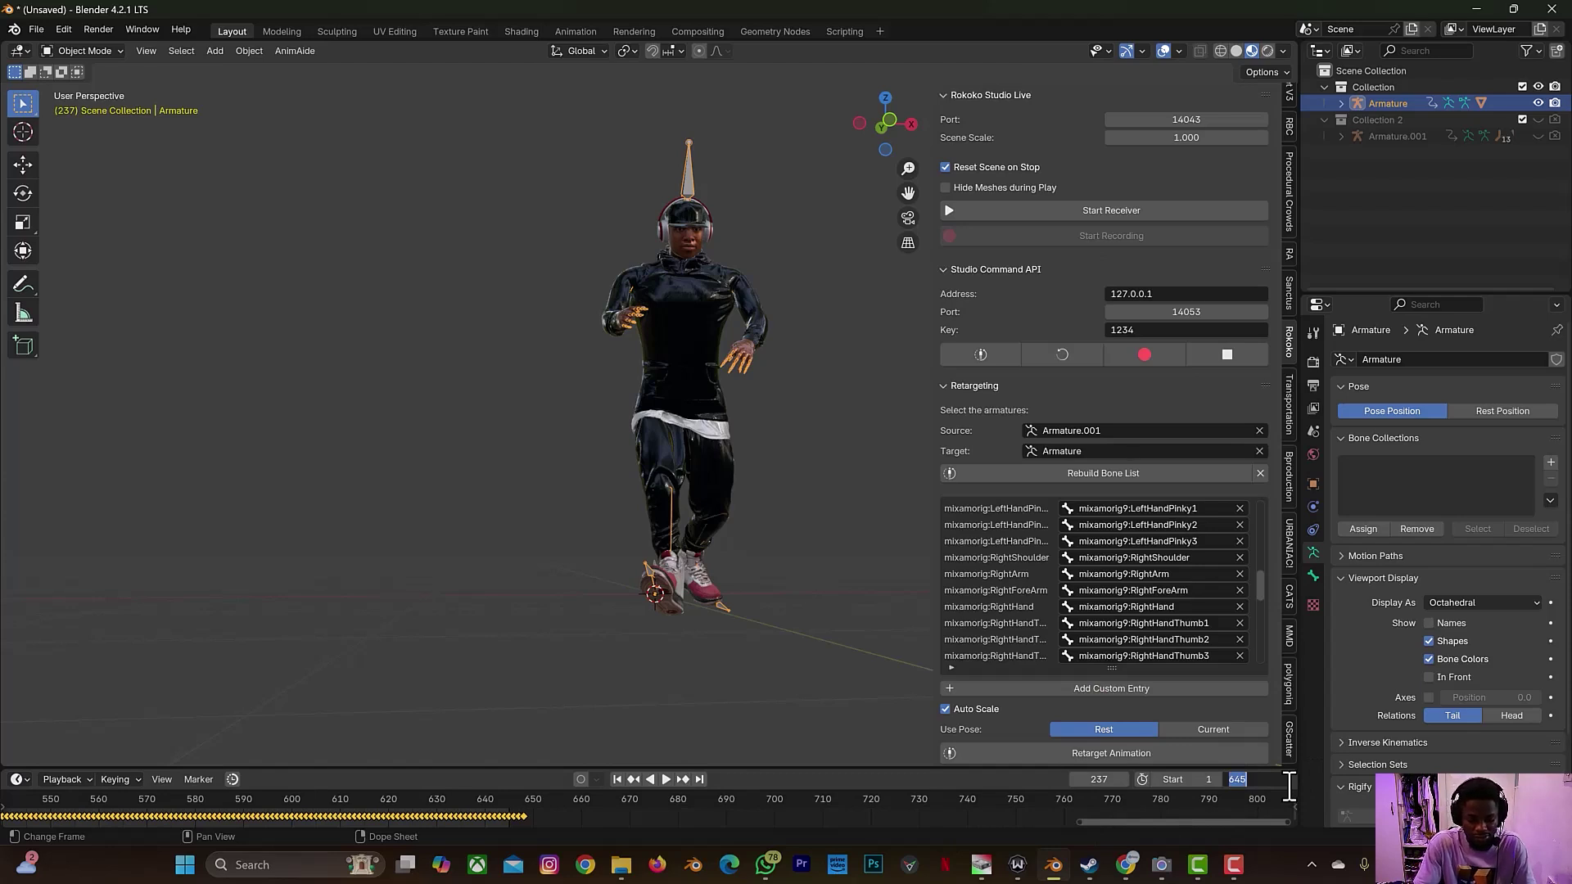
{"action": "type", "text": "65"}
{"action": "key", "text": "Return"}
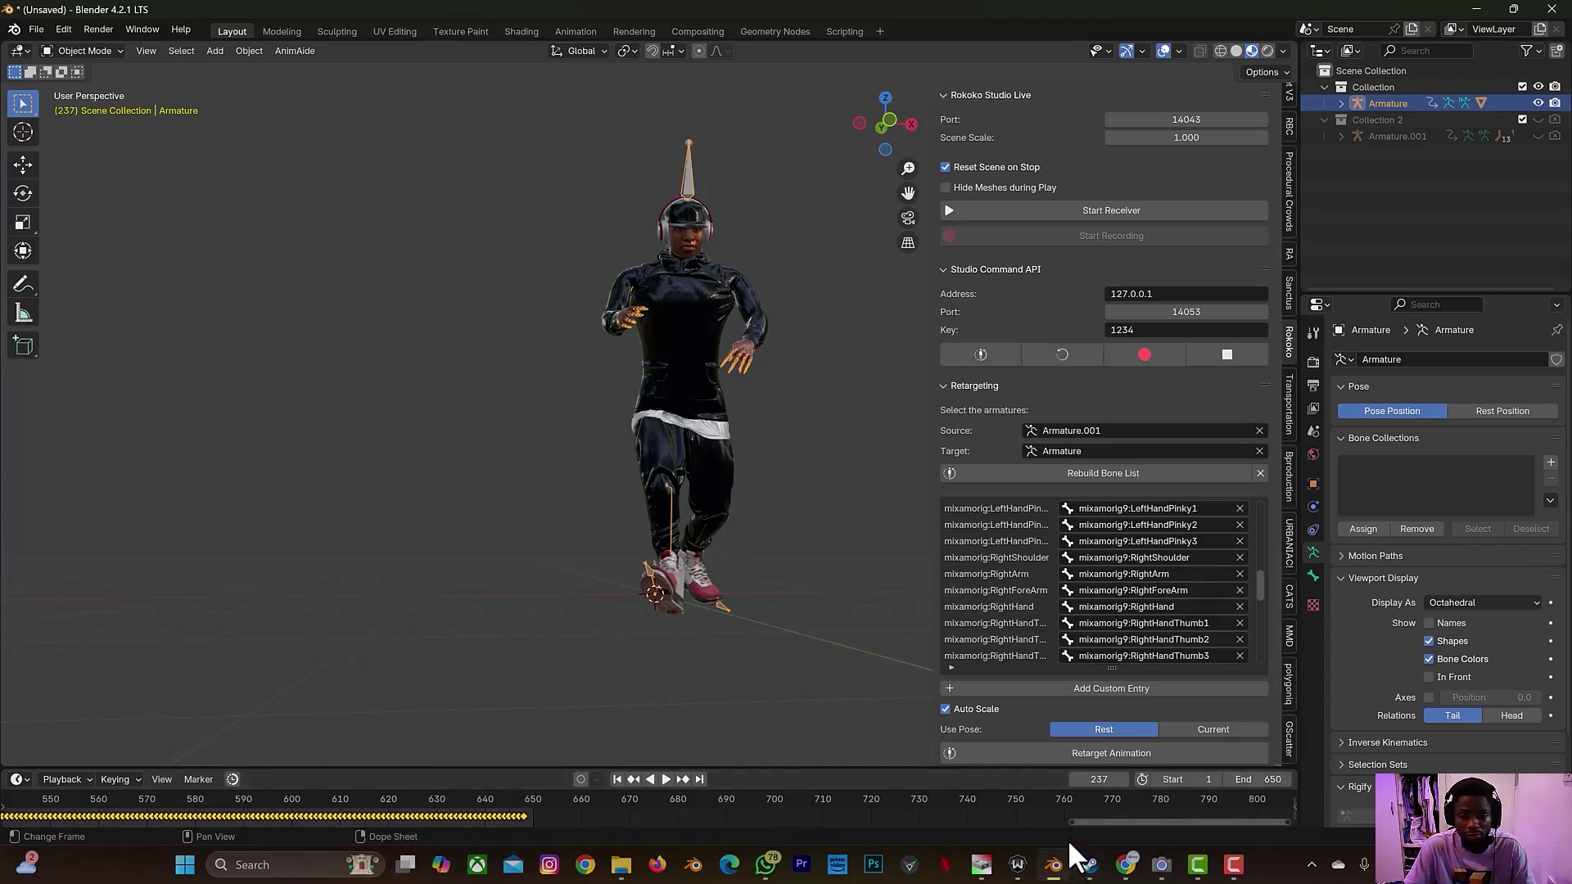
{"action": "left_click_drag", "start_coordinate": [1068, 819], "coordinate": [345, 786]}
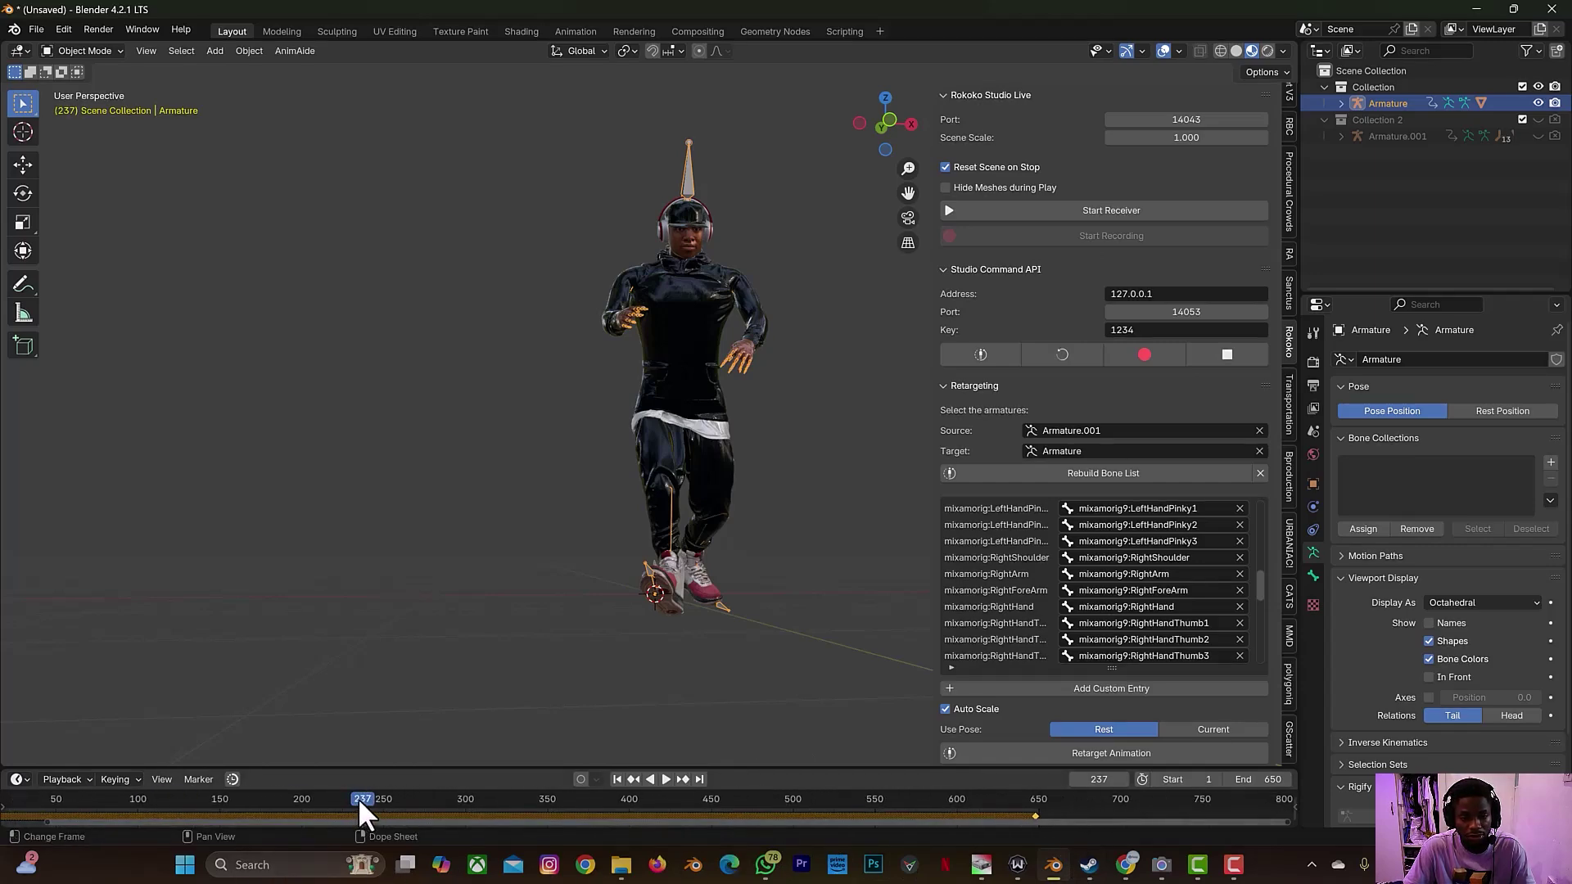
Play the dance, stop at frame 625, and orbit to see the character from another side
{"action": "key", "text": "space"}
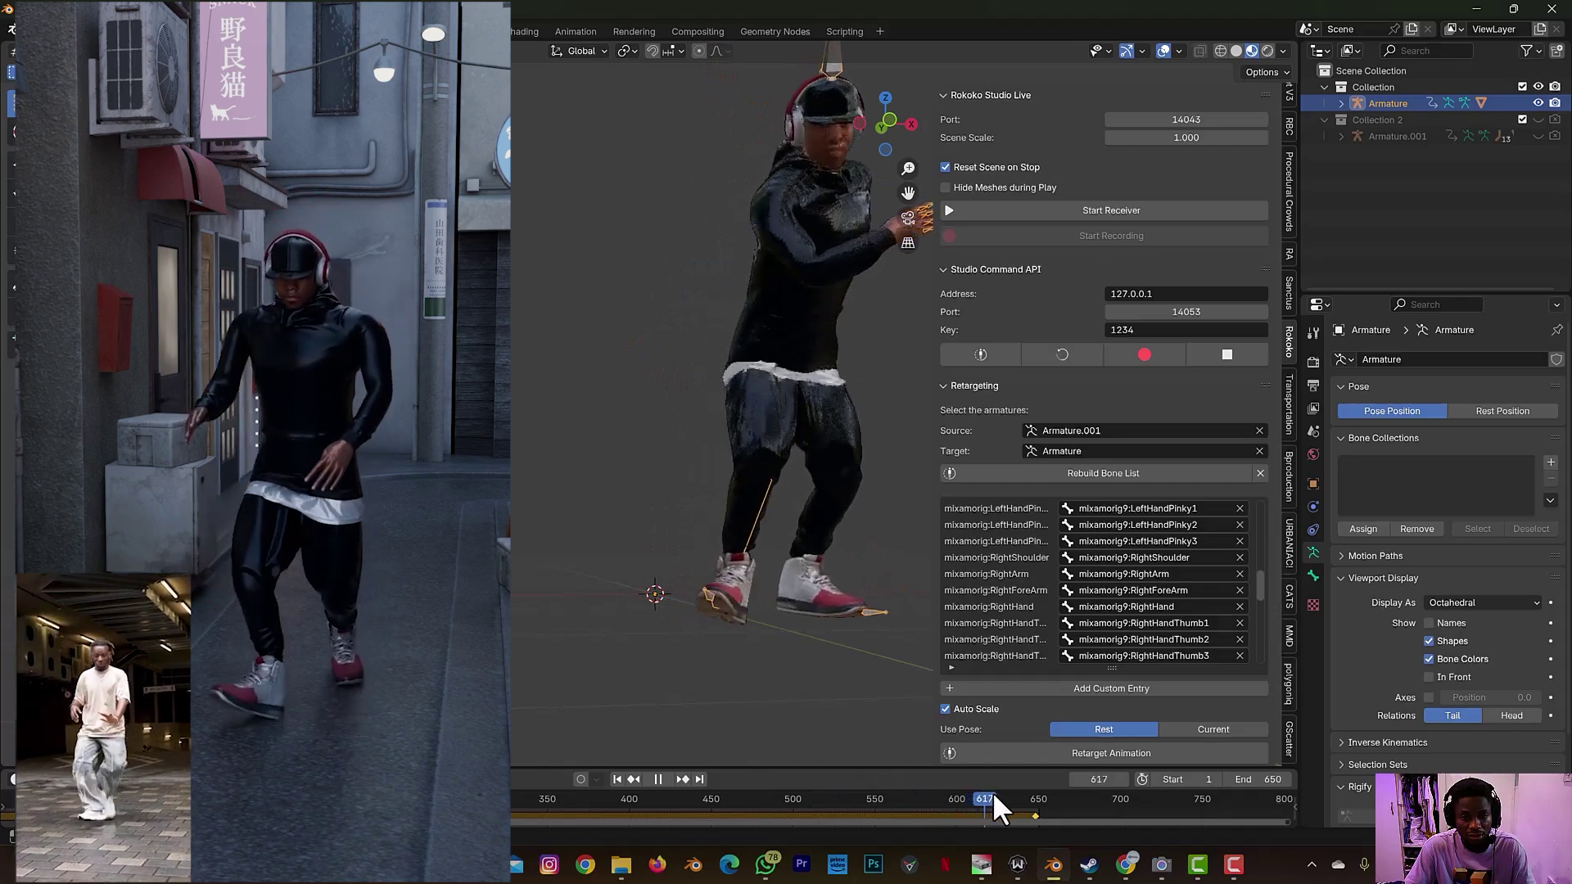
{"action": "key", "text": "space"}
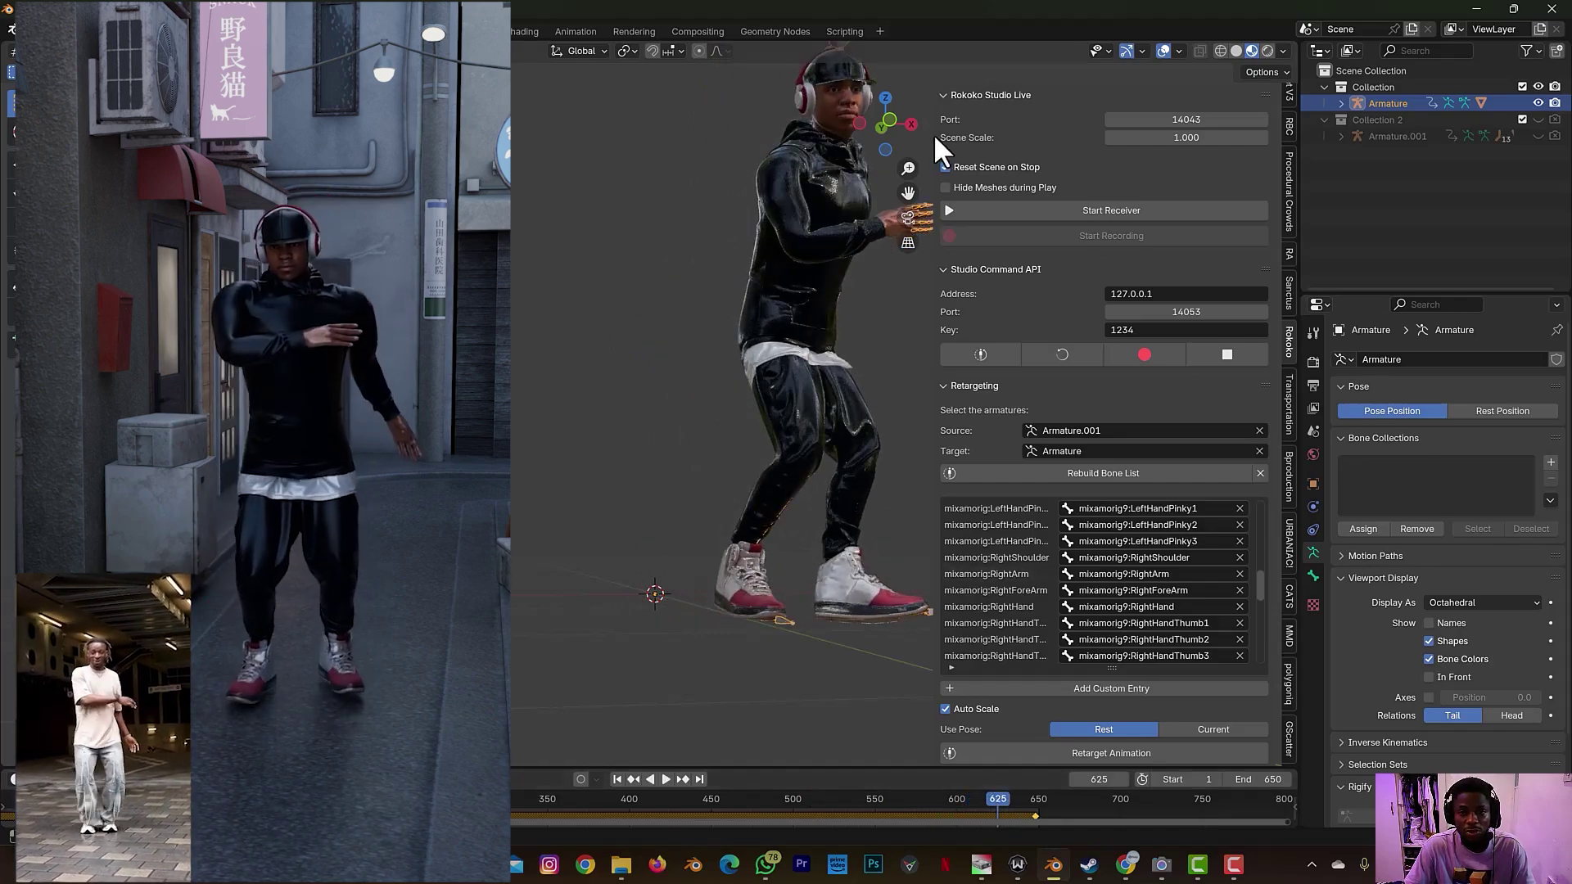
{"action": "mouse_move", "coordinate": [910, 131]}
{"action": "left_mouse_down"}
{"action": "mouse_move", "coordinate": [770, 135]}
{"action": "mouse_move", "coordinate": [910, 124]}
{"action": "left_mouse_up"}
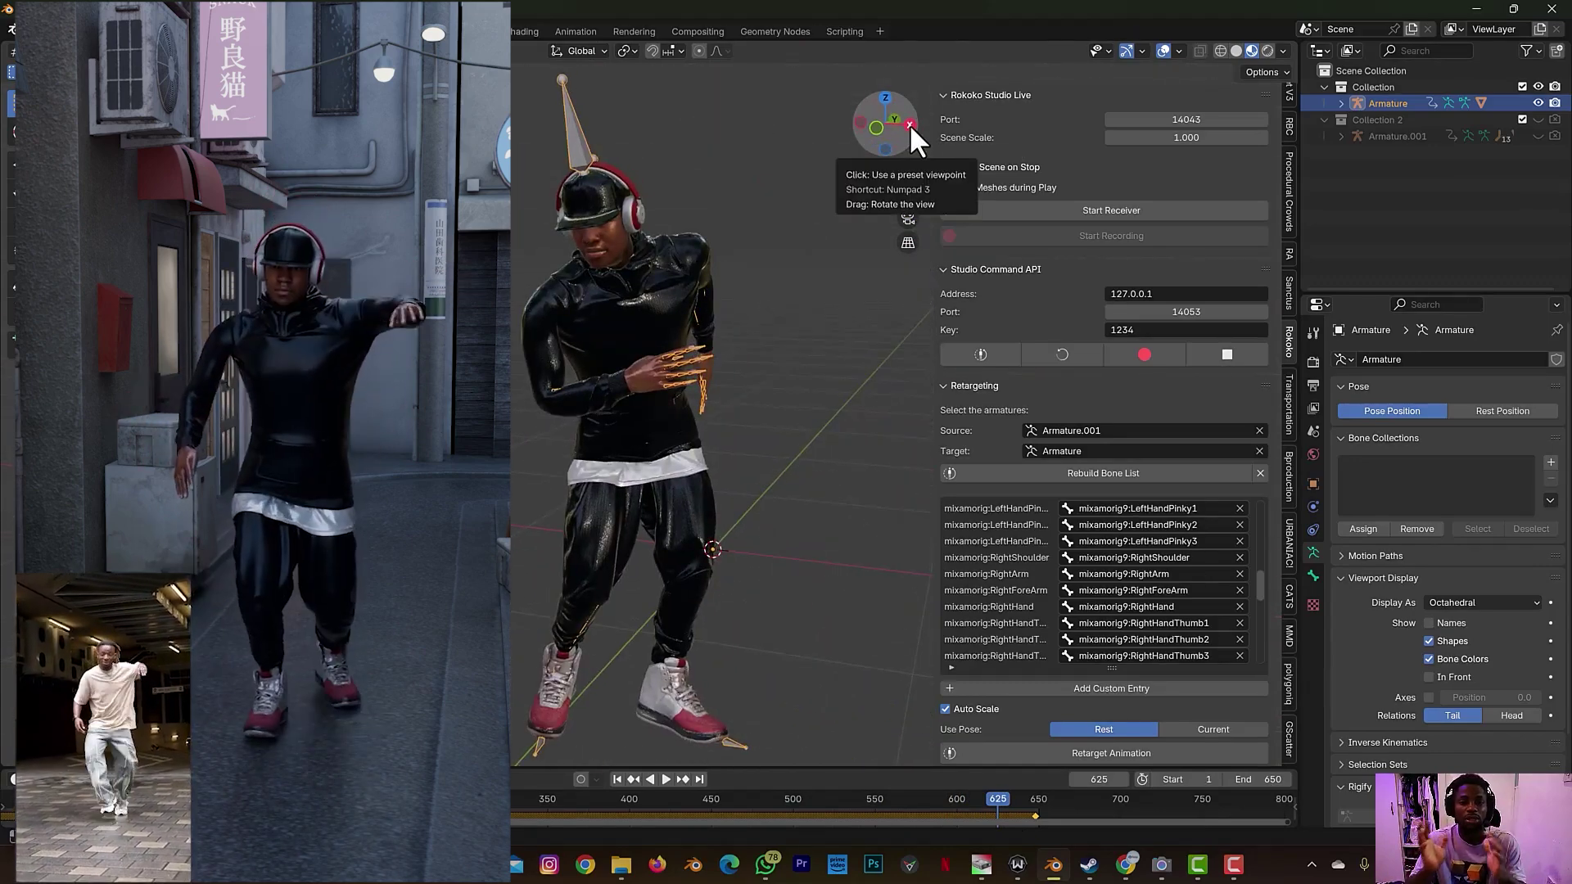